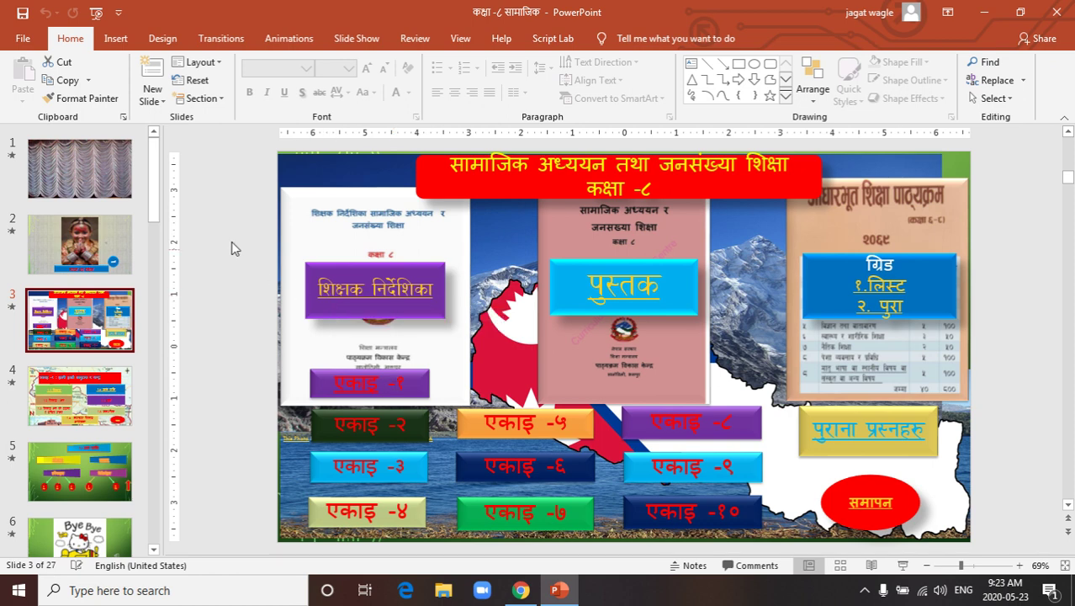
Step: Bring up the Slide Show ribbon settings while the course menu slide is open
left_click(365, 43)
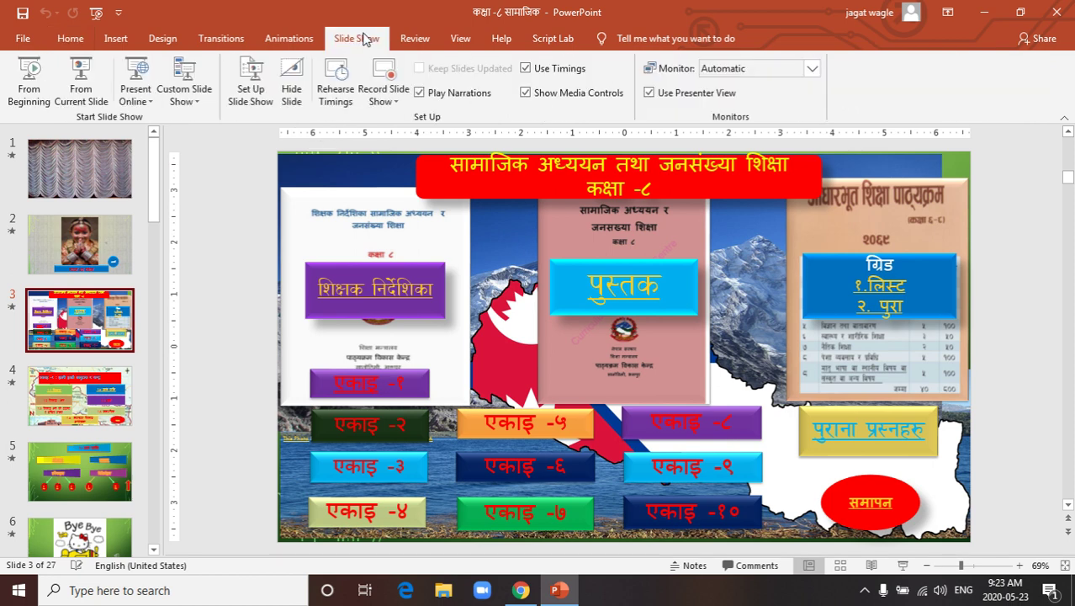
Step: Run the show from the beginning, past the greeting slide, to the एकाइ -१ unit slide
left_click(29, 74)
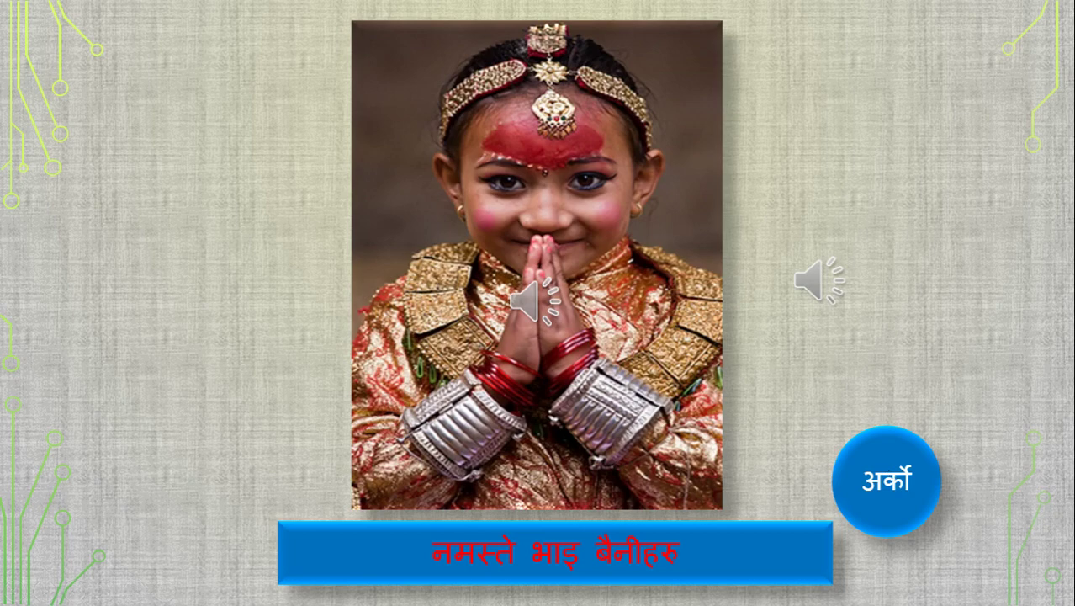
left_click(889, 477)
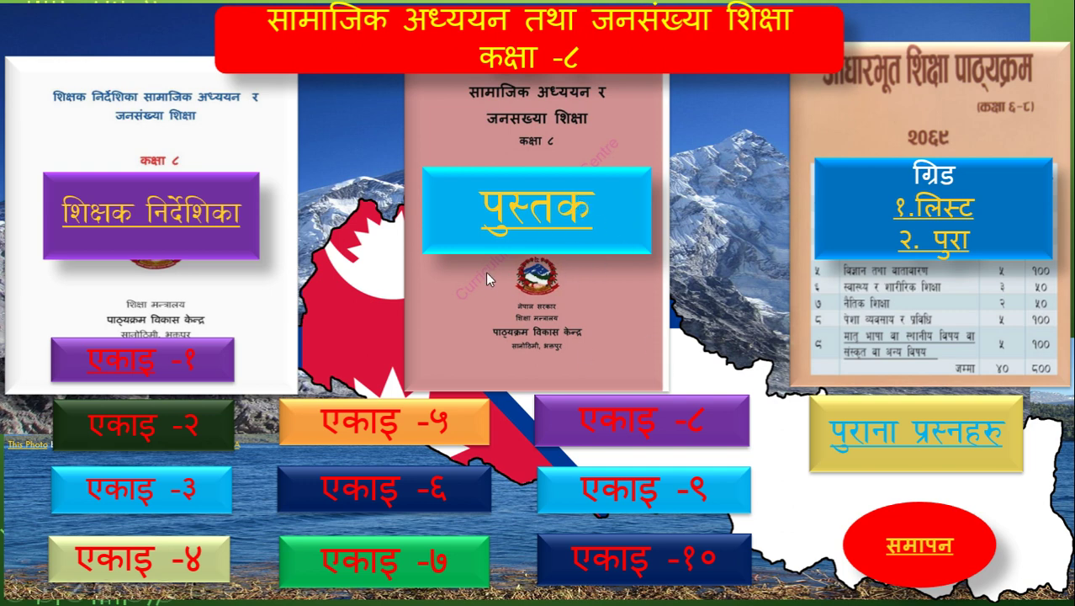
left_click(127, 367)
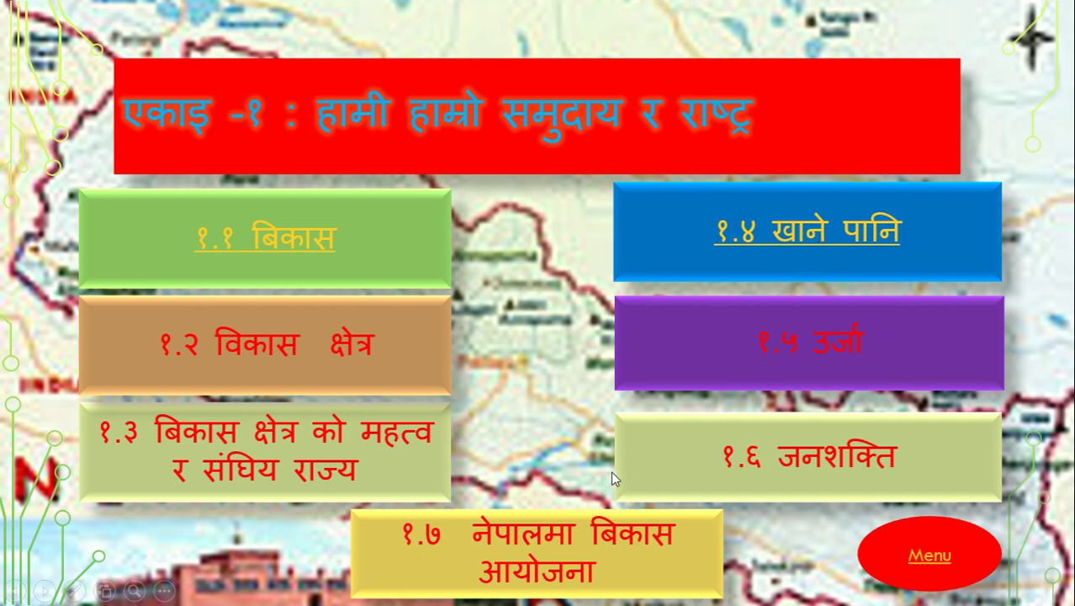
Step: Open the १.१ बिकास topic and check that its परिभाषा and प्रश्न links return correctly
left_click(304, 238)
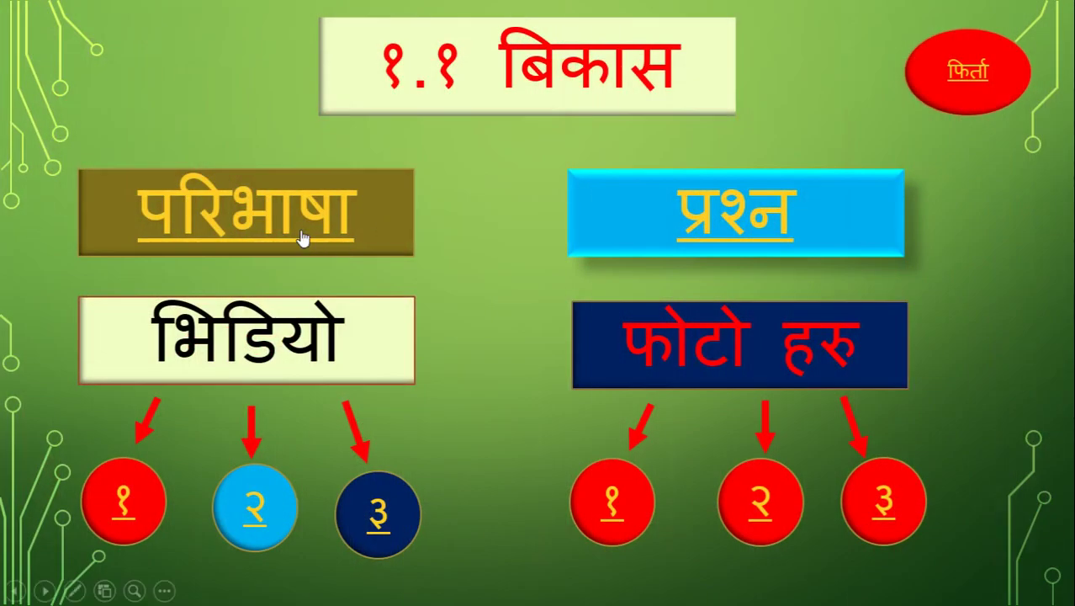
left_click(302, 236)
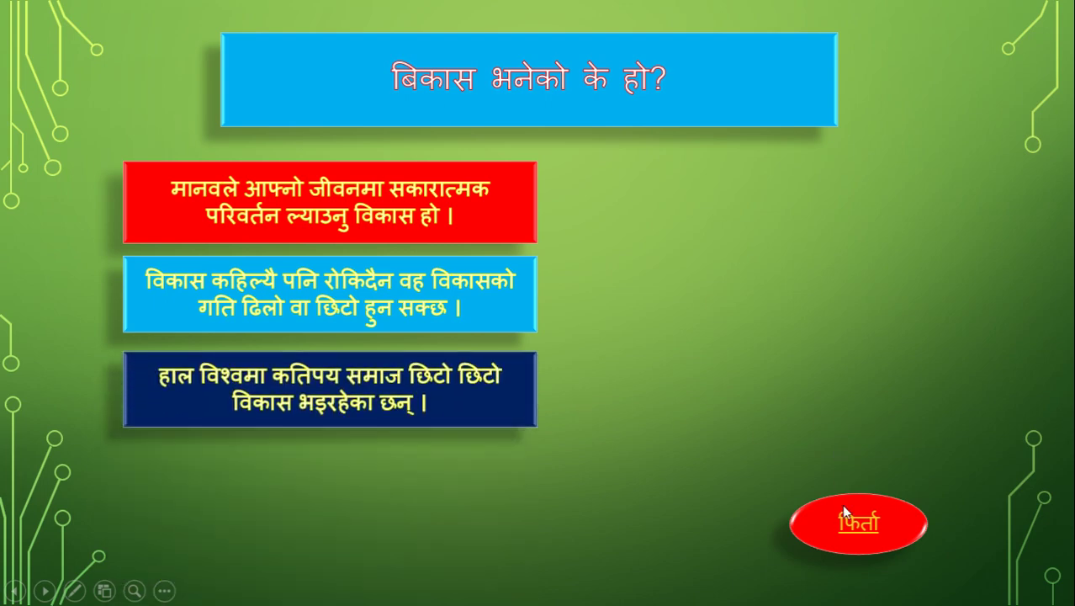
left_click(849, 526)
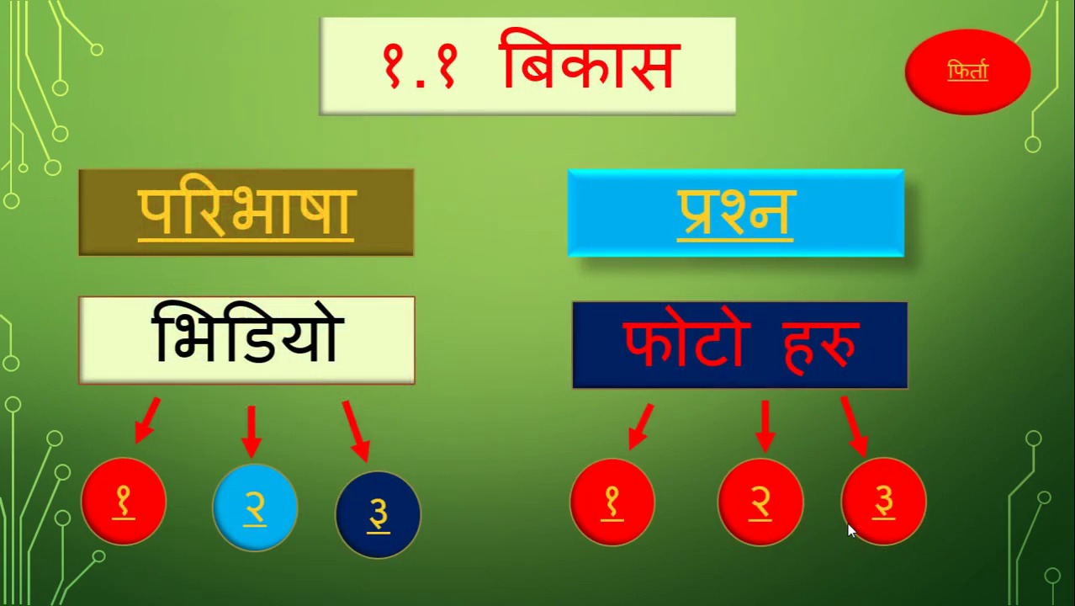
left_click(327, 336)
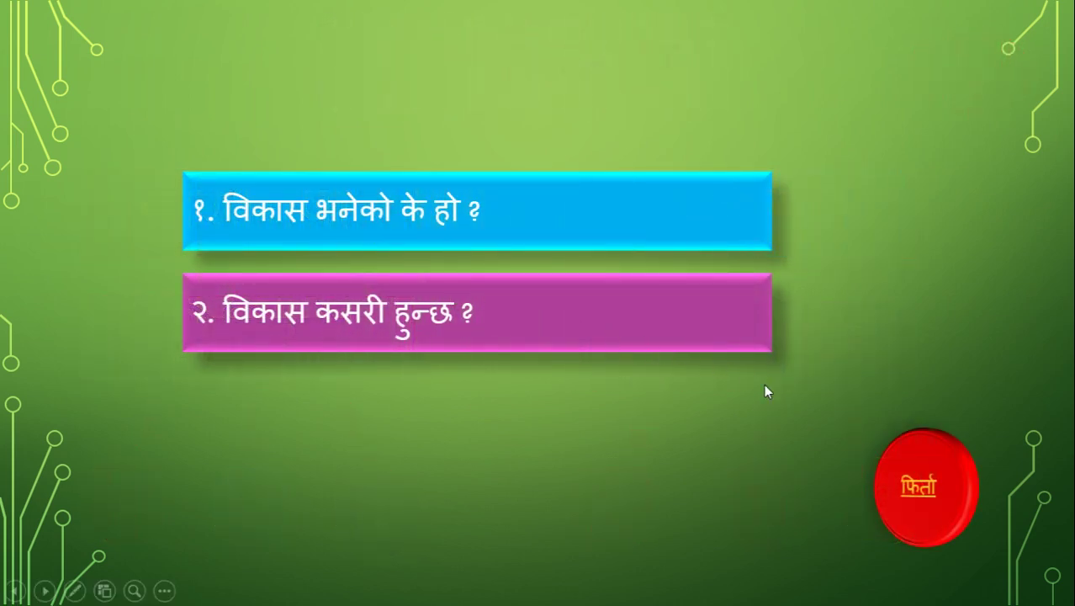
left_click(920, 499)
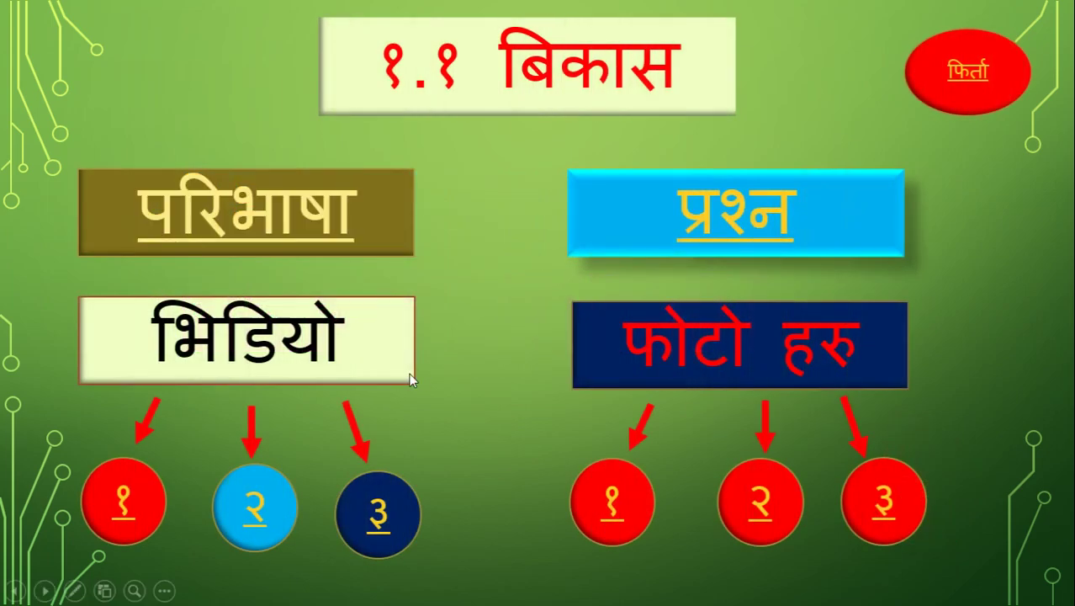
Step: Check the video १ and photo १ links, then return to the एकाइ -१ unit slide
left_click(120, 517)
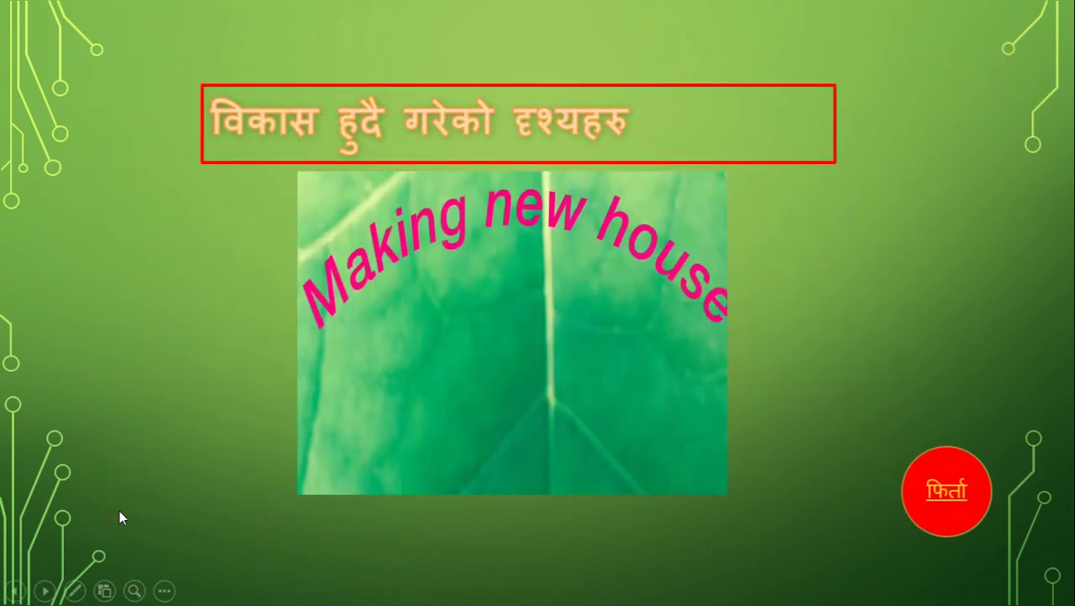
left_click(464, 449)
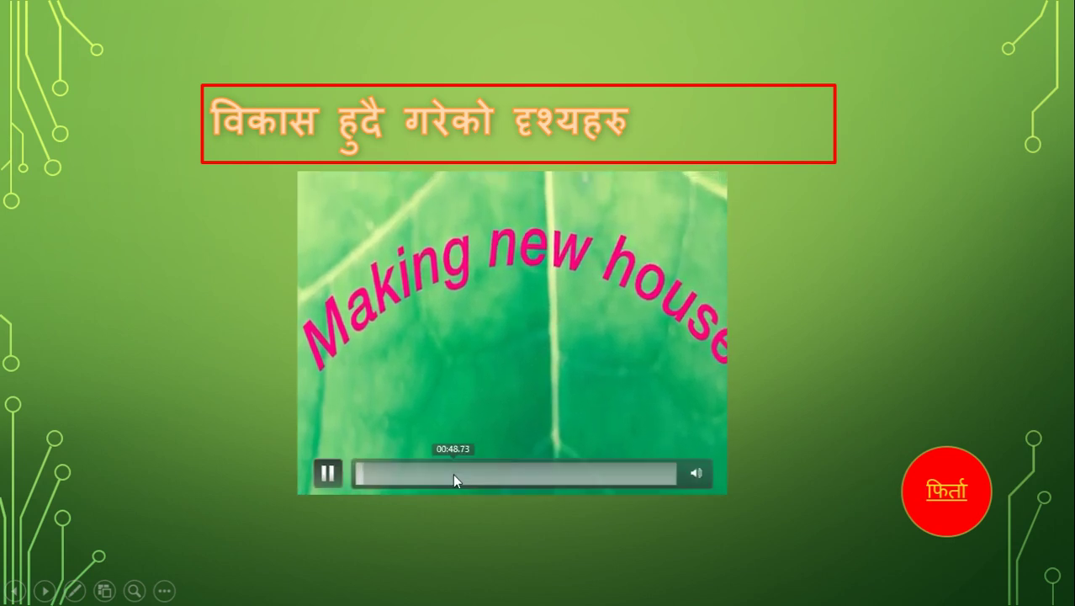
left_click(950, 497)
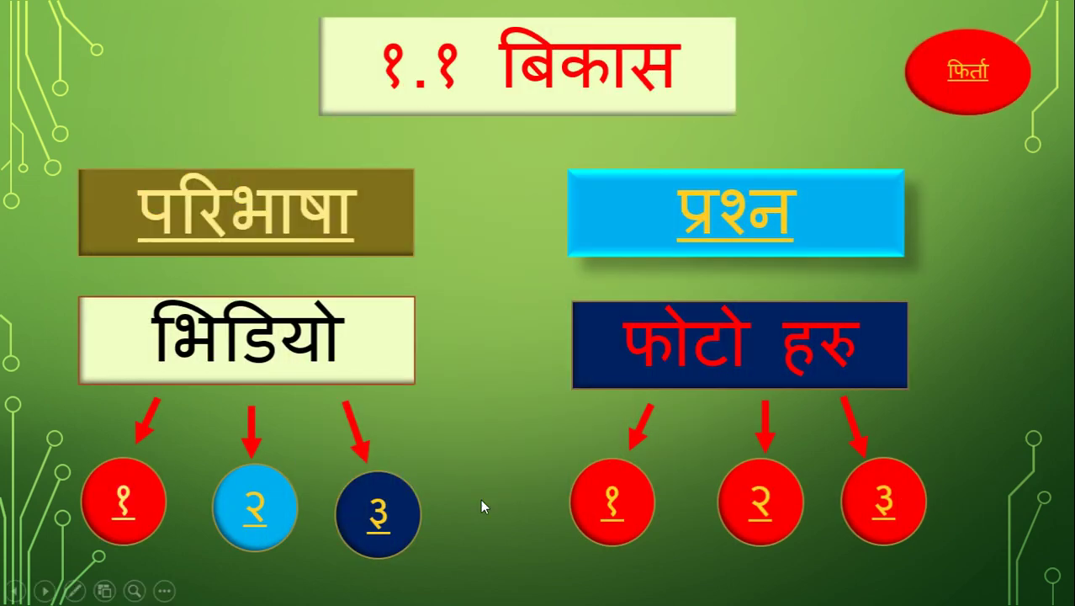
left_click(607, 503)
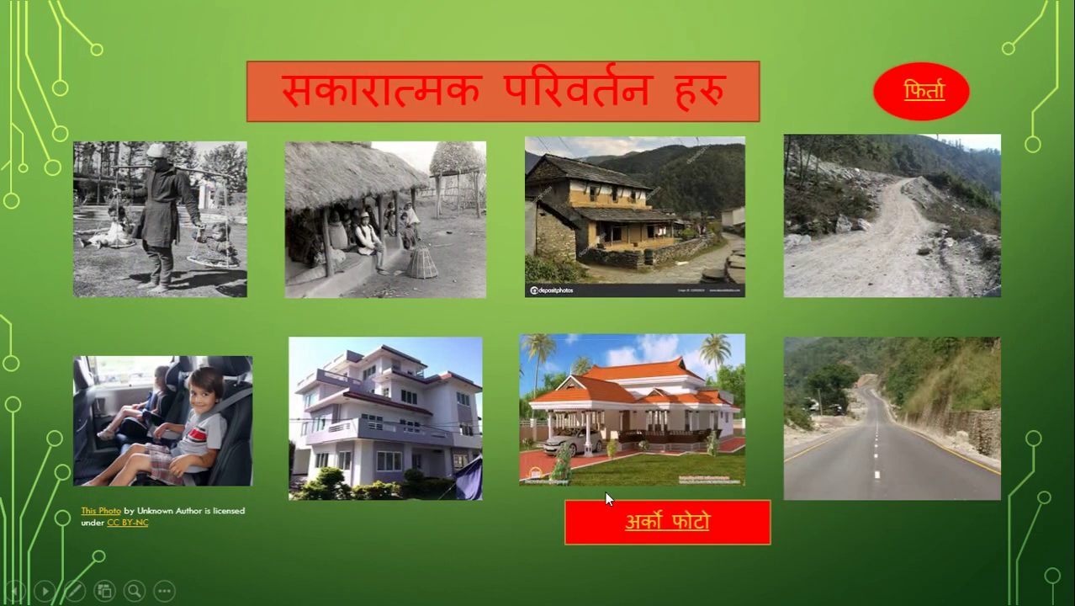
left_click(940, 101)
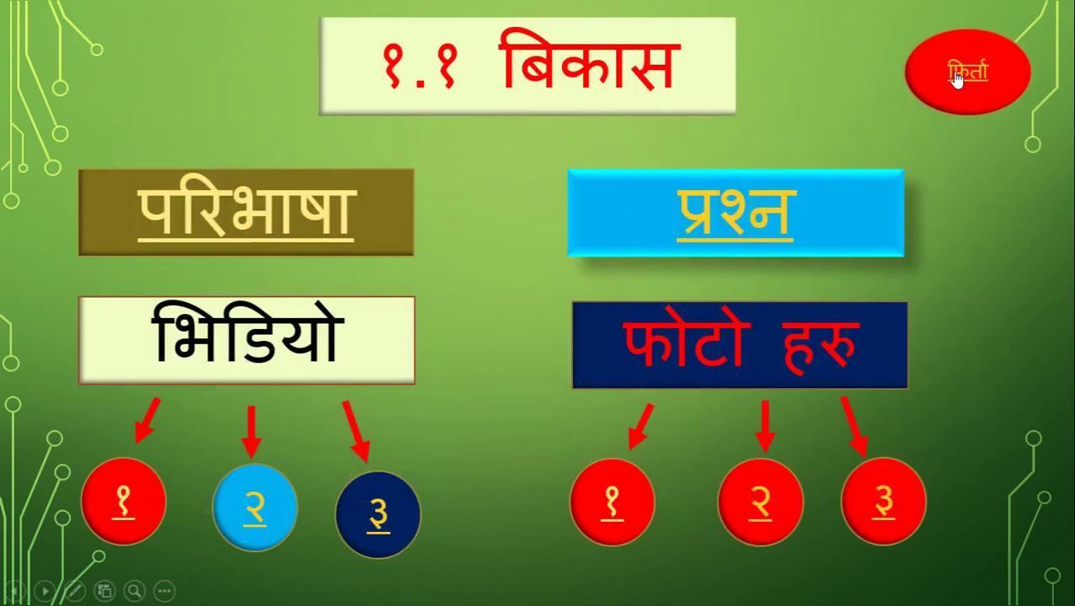
left_click(962, 74)
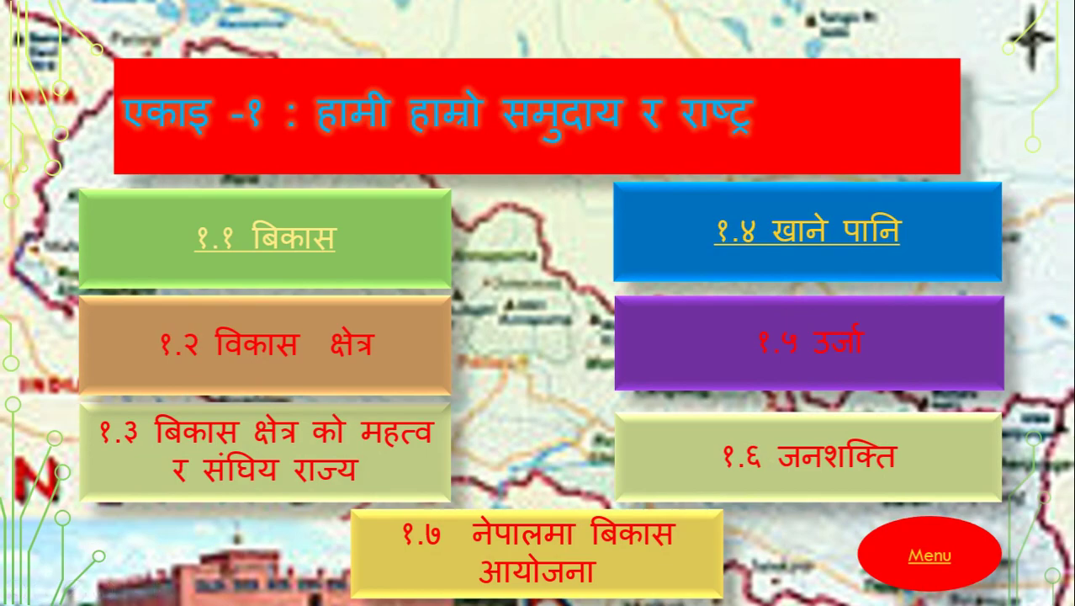
Step: Jump back to the main course menu and end the slide show with Esc
left_click(916, 569)
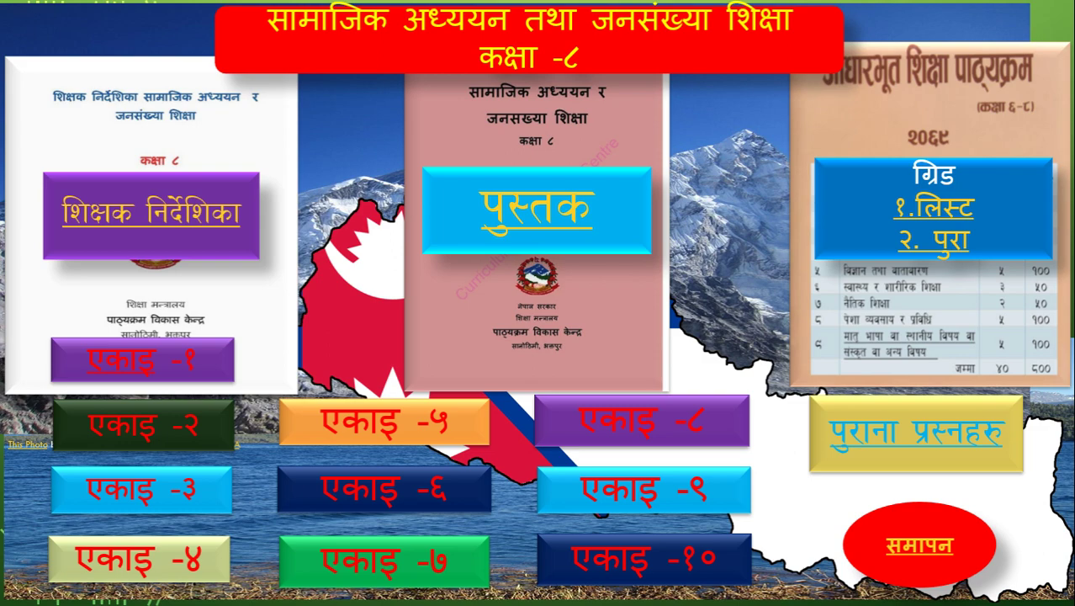
key("Escape")
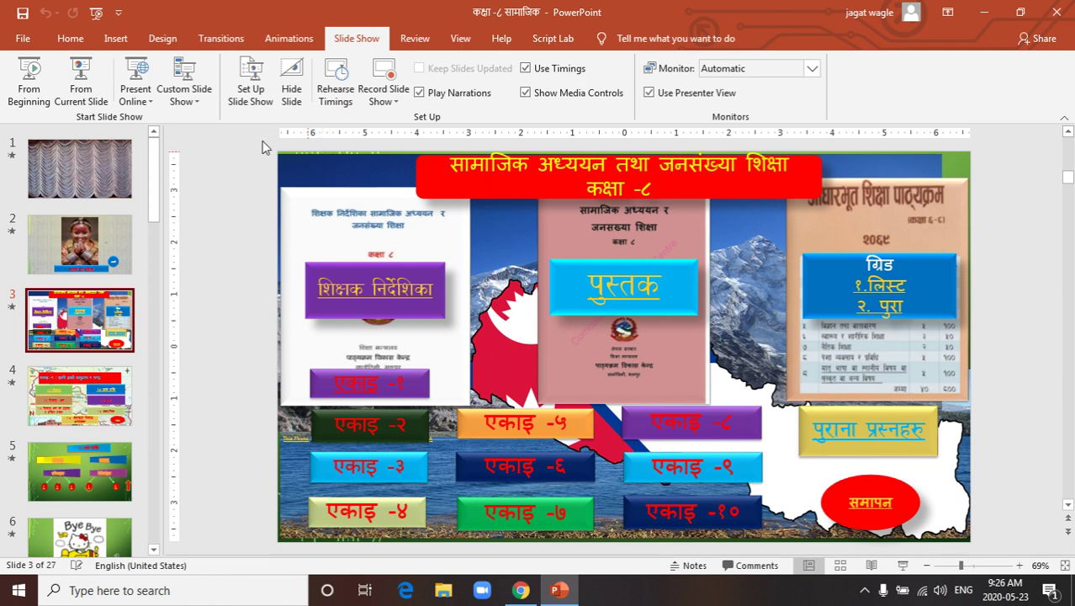
Step: Create a blank presentation, Presentation1, from the File menu's New templates
left_click(25, 43)
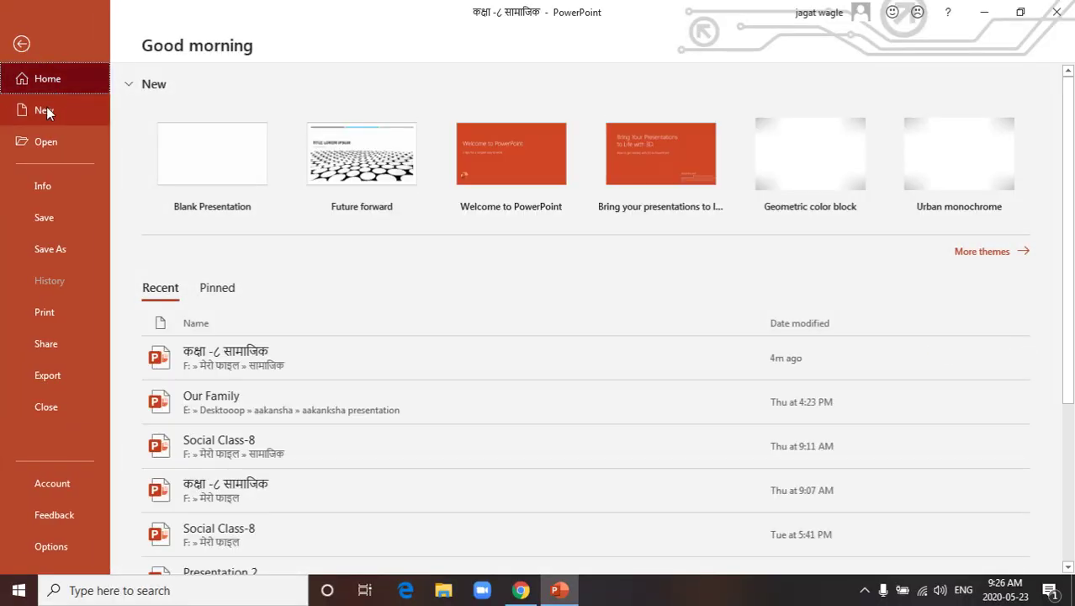
left_click(44, 108)
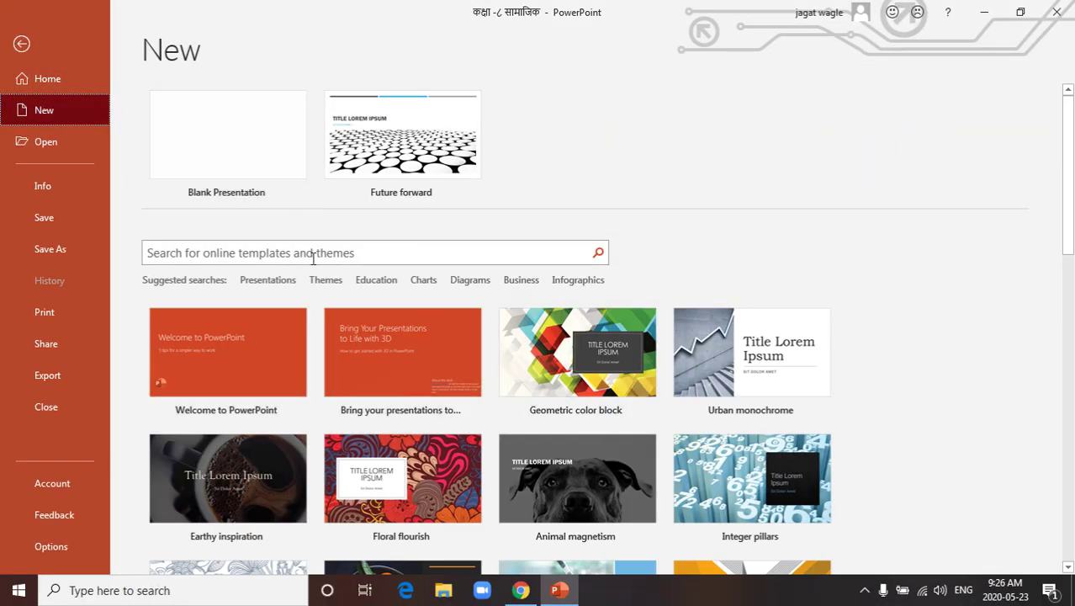
left_click(254, 138)
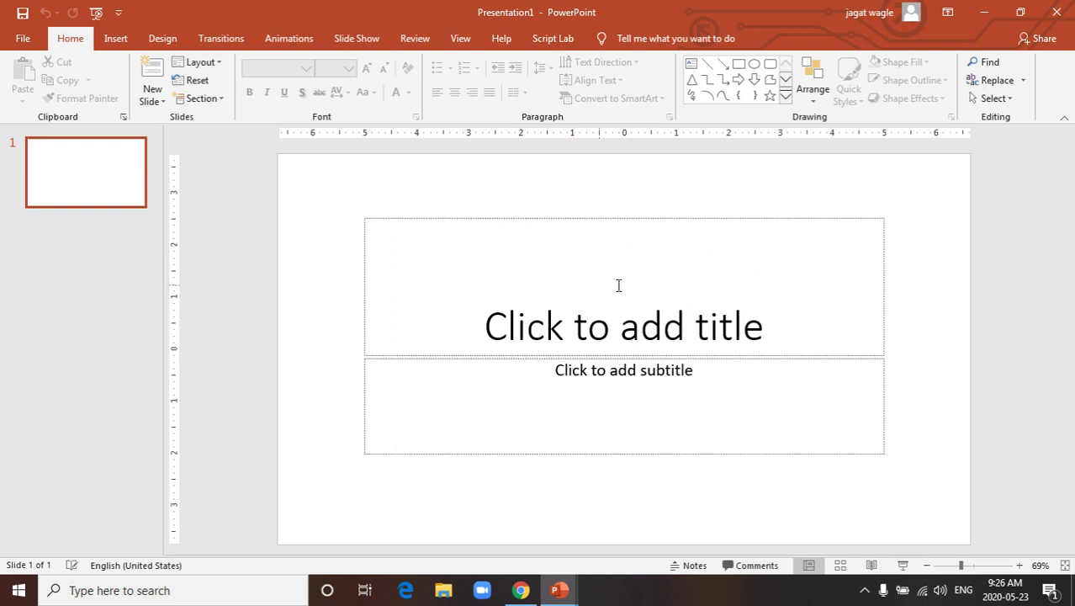
Step: Delete both the title and subtitle placeholders from the first slide
left_click(684, 329)
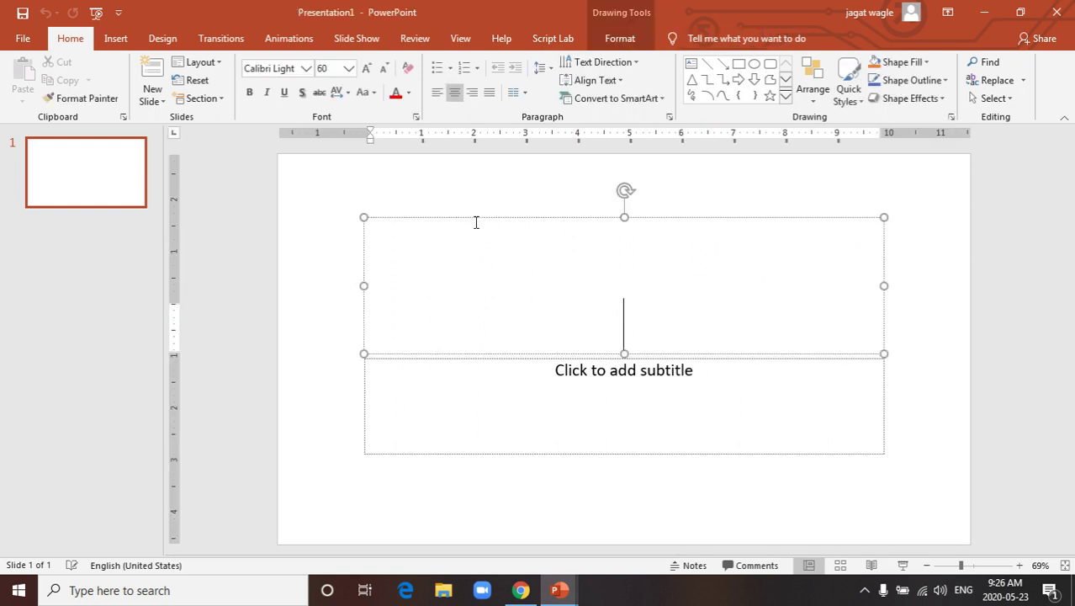
left_click(370, 220)
key("Delete")
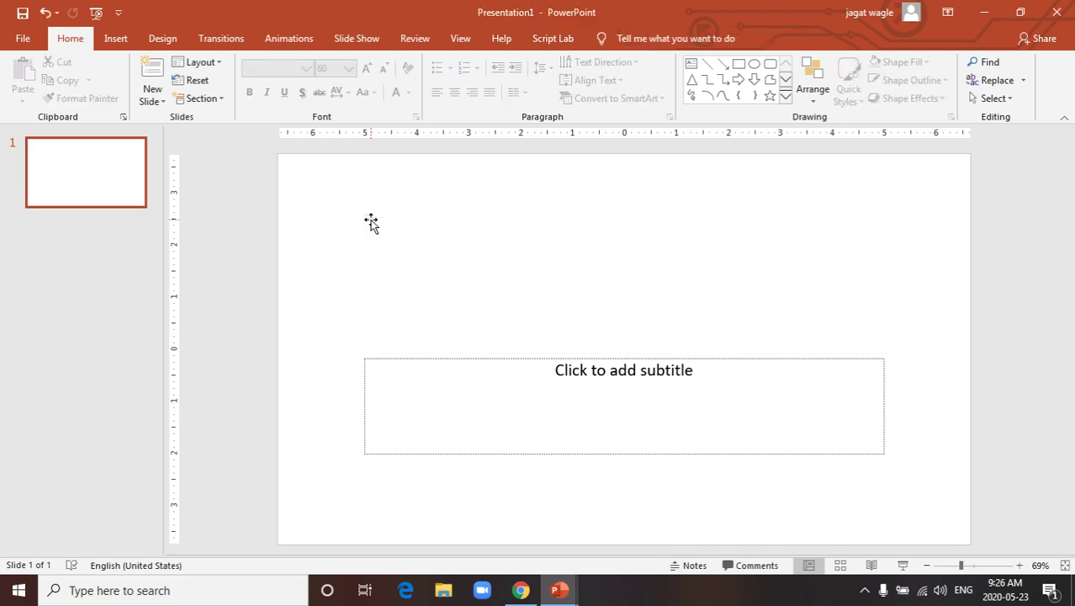
left_click(362, 358)
key("Delete")
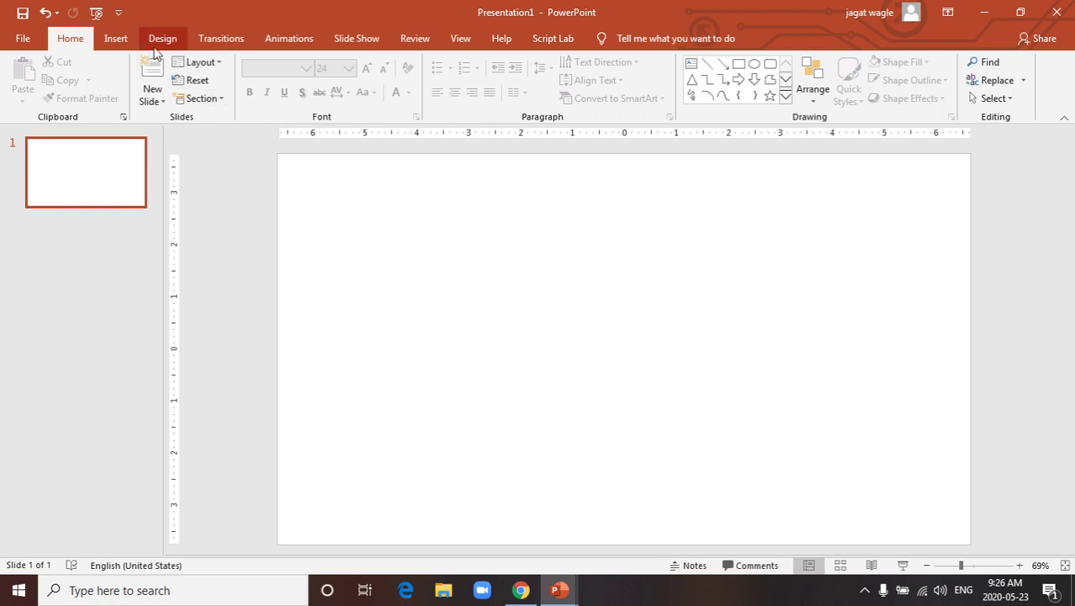
Step: Give slide 1 a light-blue linear gradient background at 90°
left_click(118, 40)
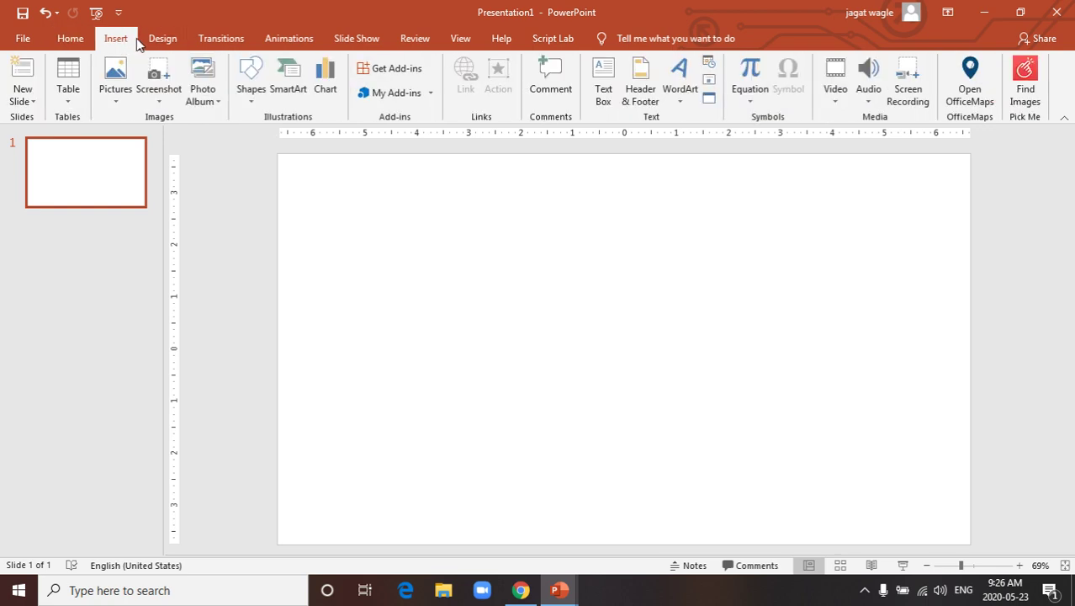
left_click(161, 42)
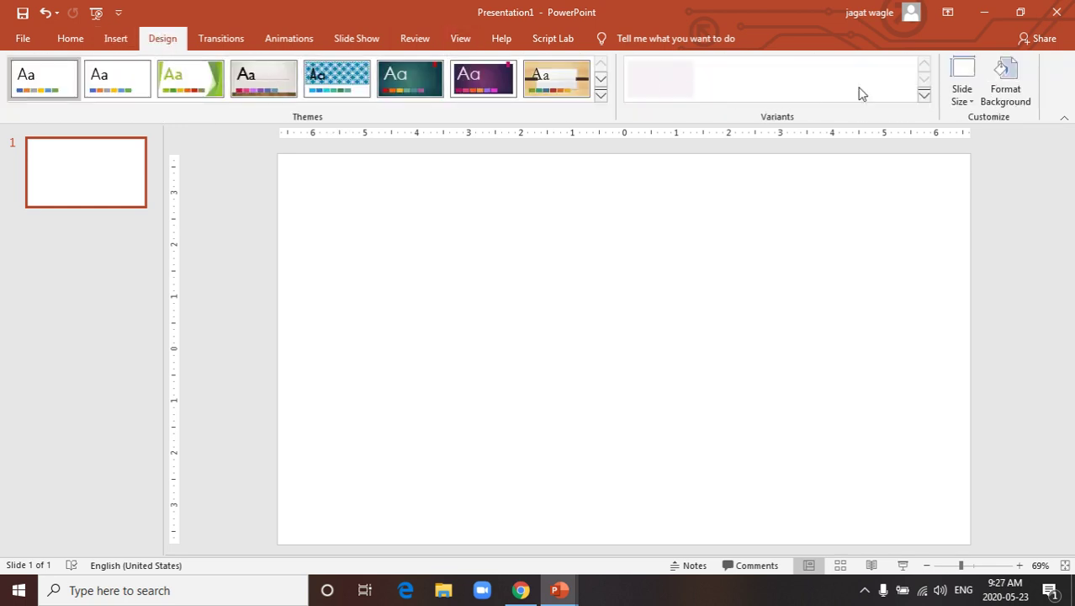
left_click(1007, 93)
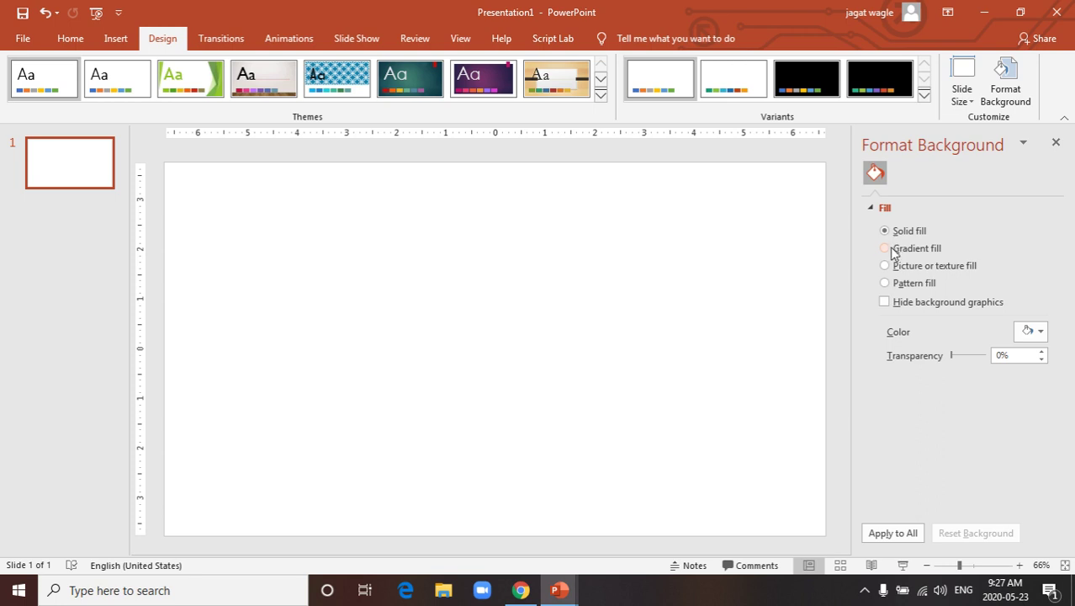
left_click(887, 250)
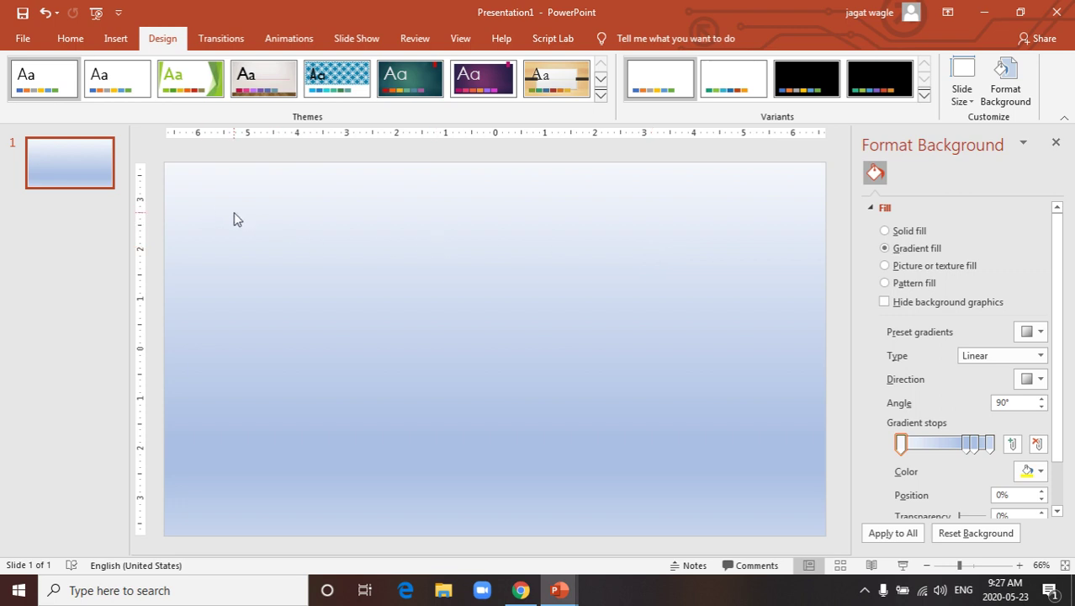
Step: Add two new slides after slide 1 with Ctrl+M, then return to slide 1
left_click(101, 174)
key("ctrl+m")
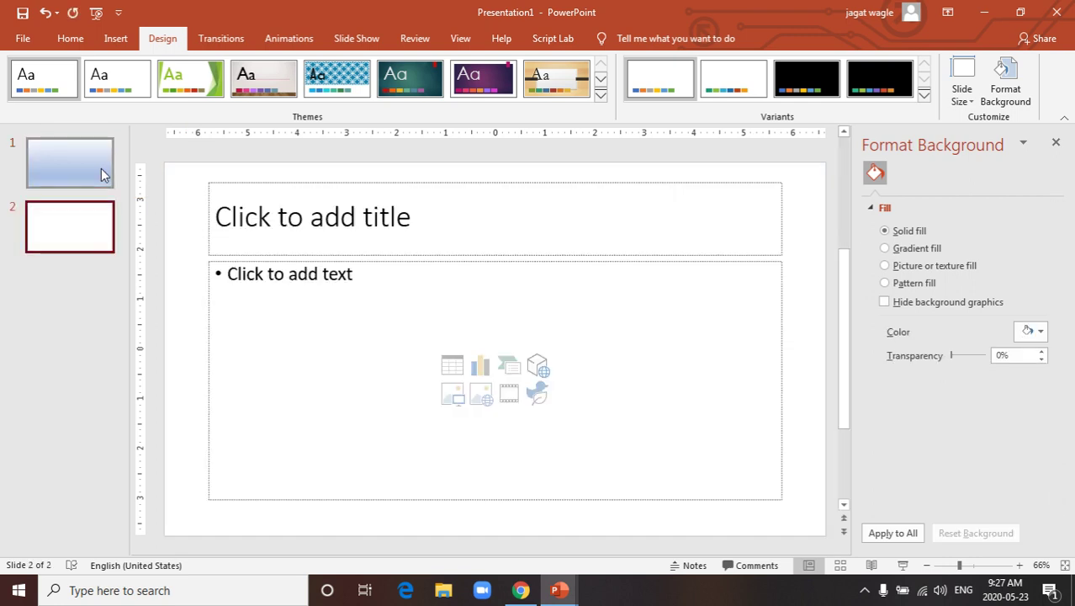
key("ctrl+m")
left_click(87, 164)
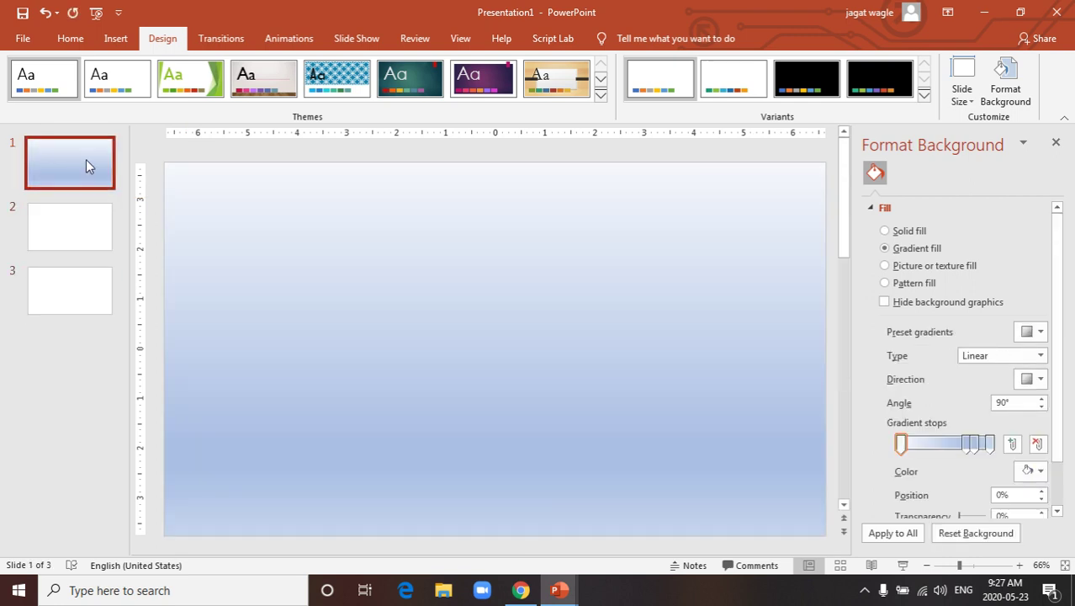
Step: Draw a blue rectangle near the top-left of slide 1 labelled 'photo'
left_click(115, 37)
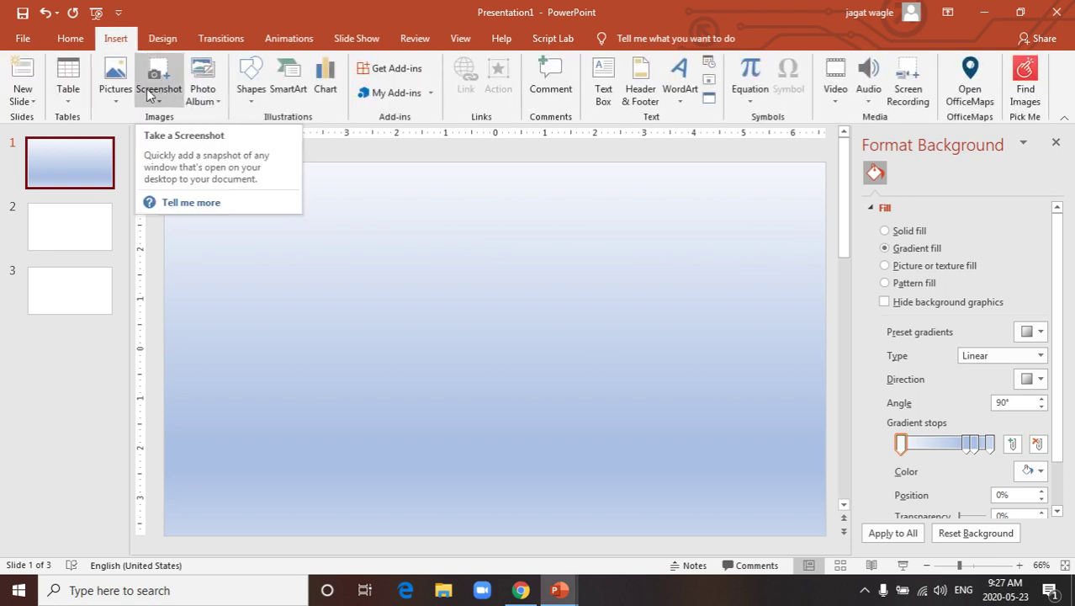
left_click(257, 69)
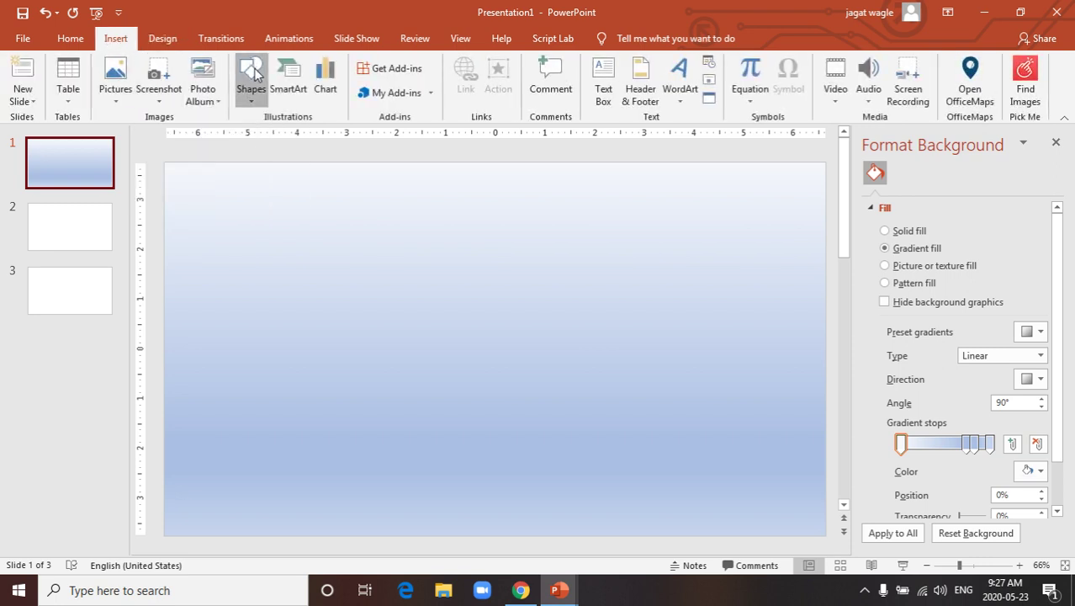
left_click(291, 138)
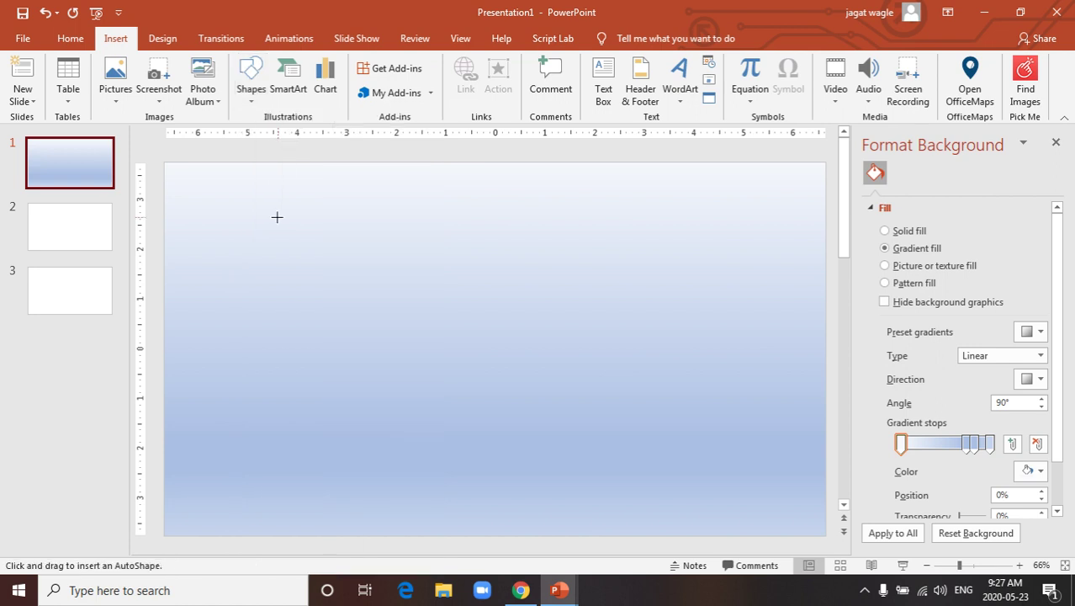
mouse_move(266, 204)
left_mouse_down()
mouse_move(450, 255)
mouse_move(524, 260)
left_mouse_up()
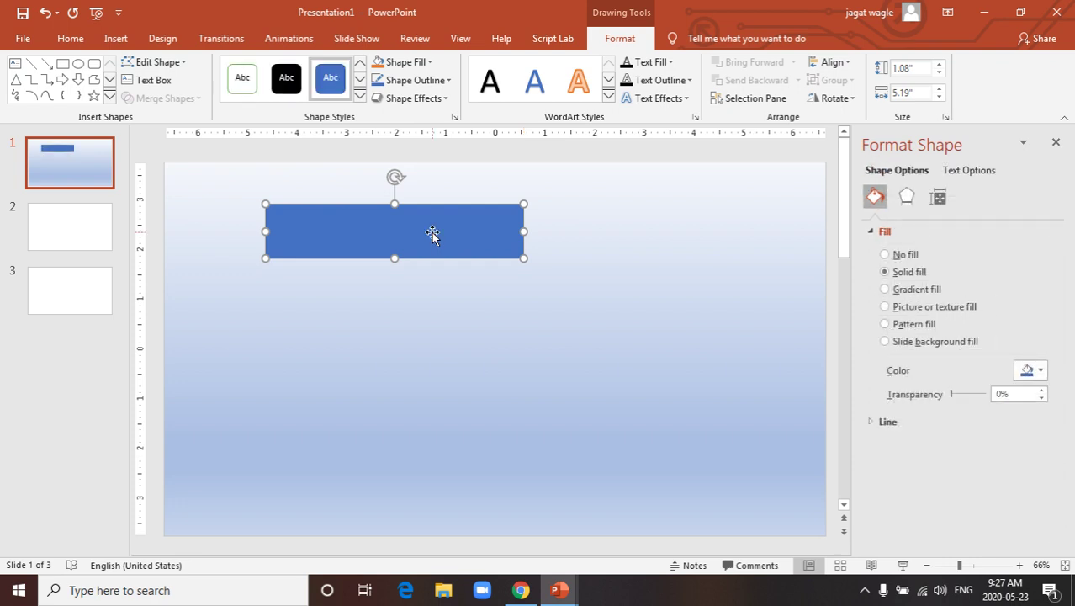
type("book")
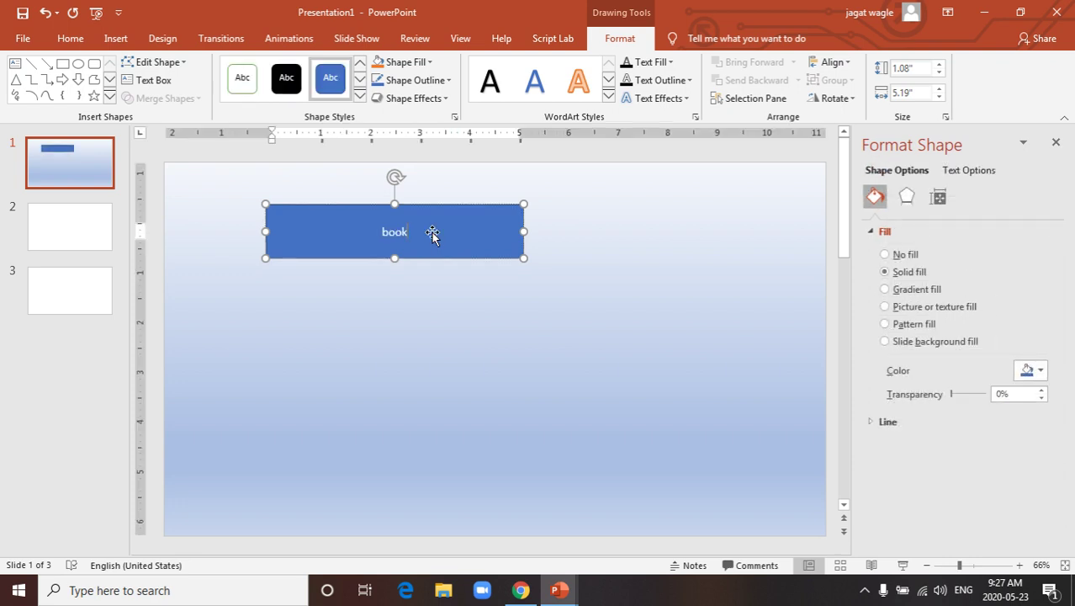
key("BackSpace")
key("BackSpace")
key("BackSpace")
type("hoto")
left_click(447, 302)
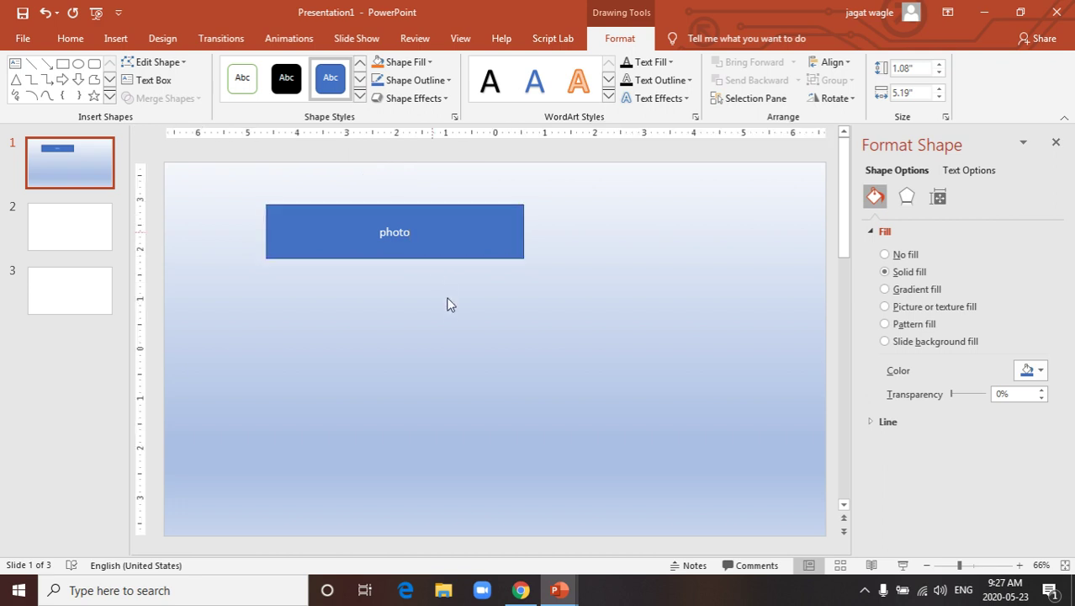
Step: Apply a bevelled preset shape effect to the photo rectangle
left_click(416, 233)
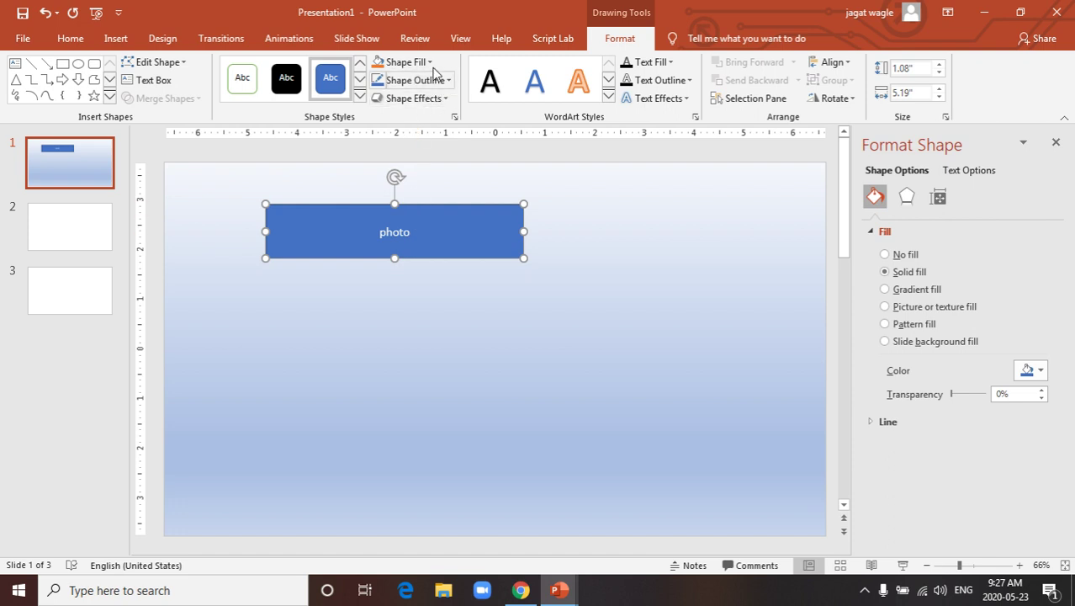
left_click(440, 98)
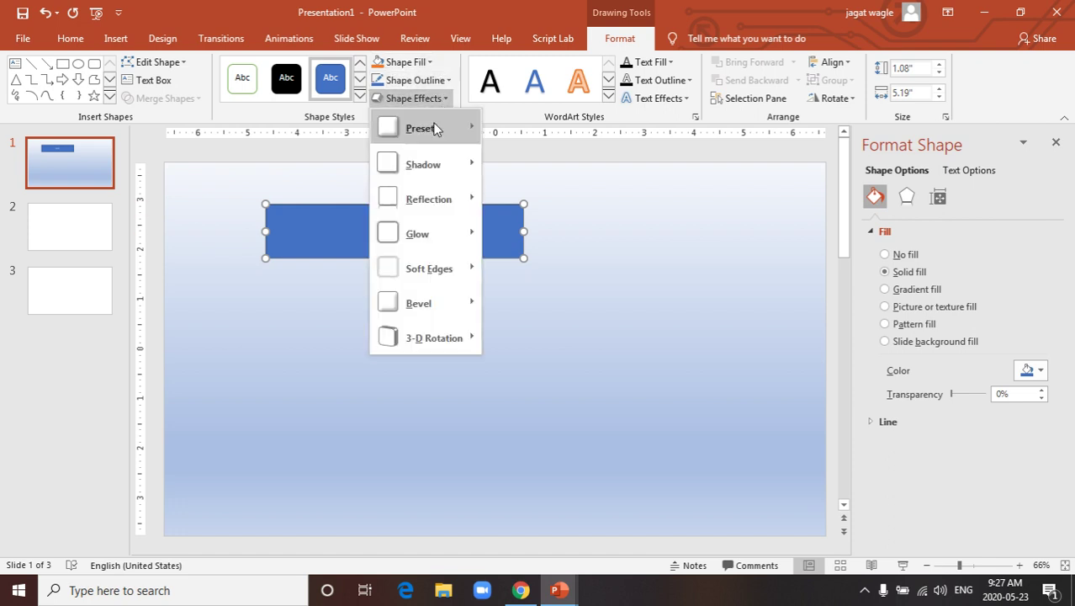
mouse_move(436, 129)
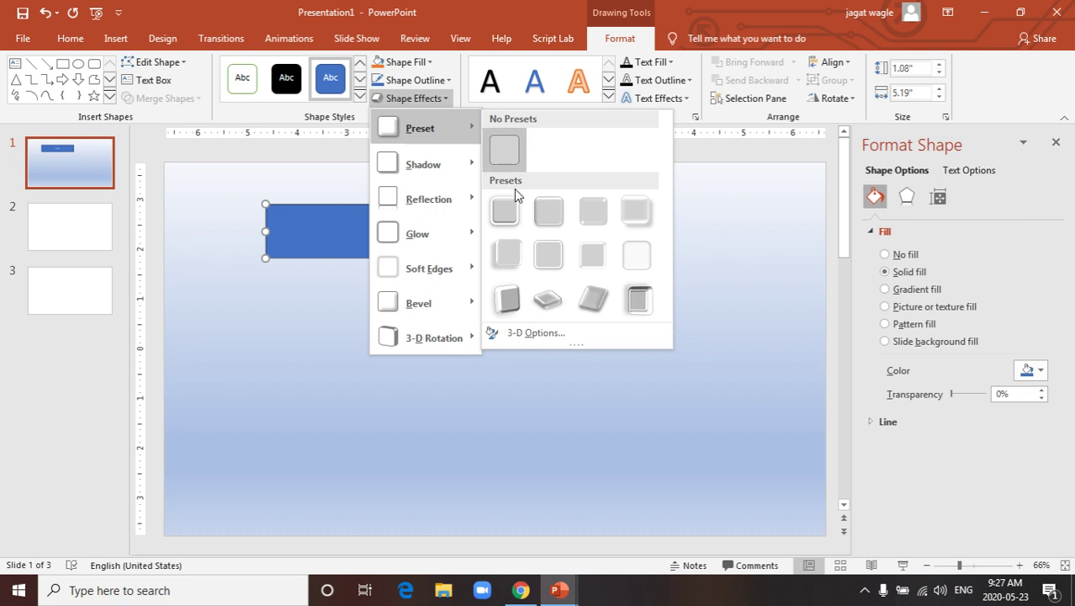
left_click(548, 210)
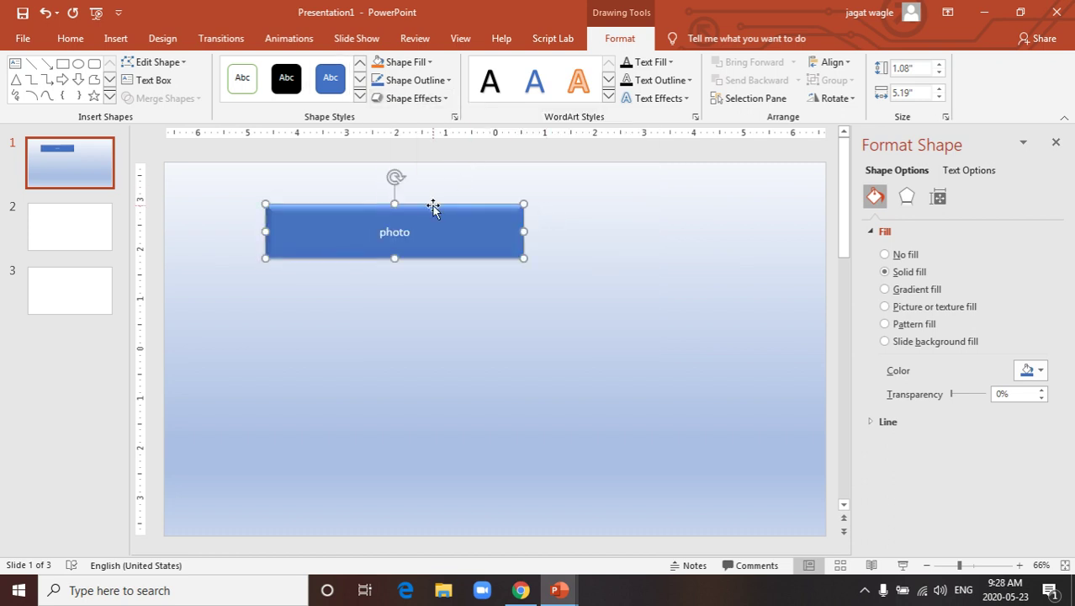
Step: Make the 'photo' label red and enlarge it to 24 pt
left_click(673, 63)
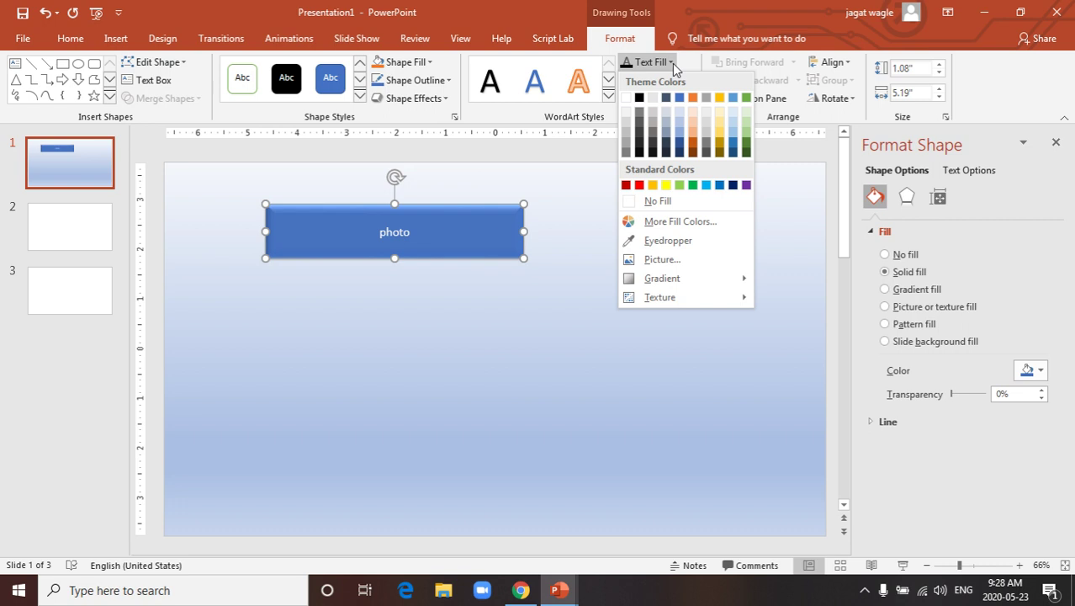
left_click(643, 184)
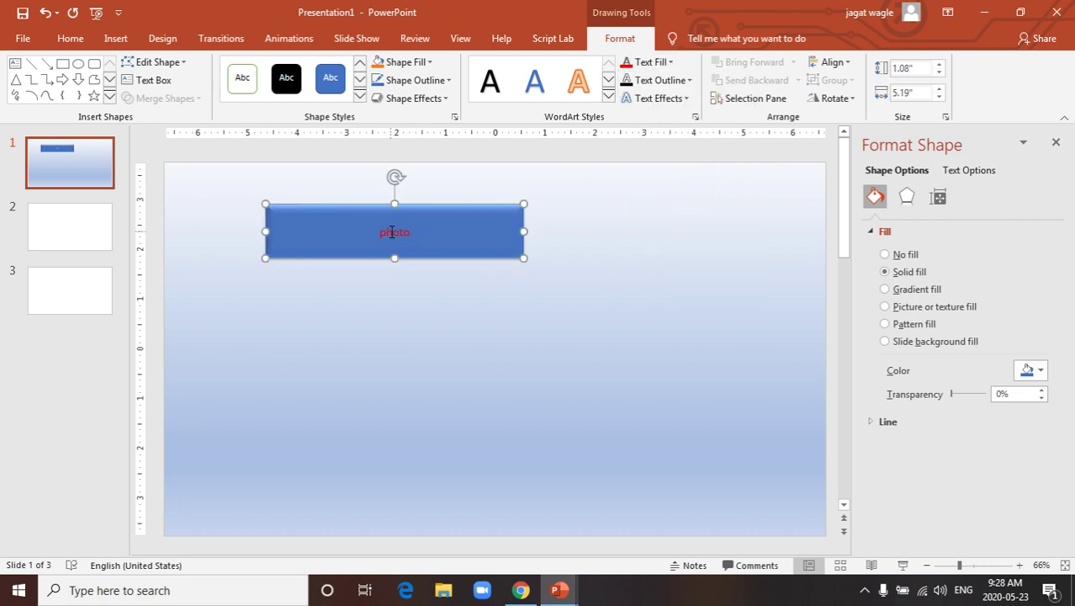
left_click_drag(411, 234, 378, 234)
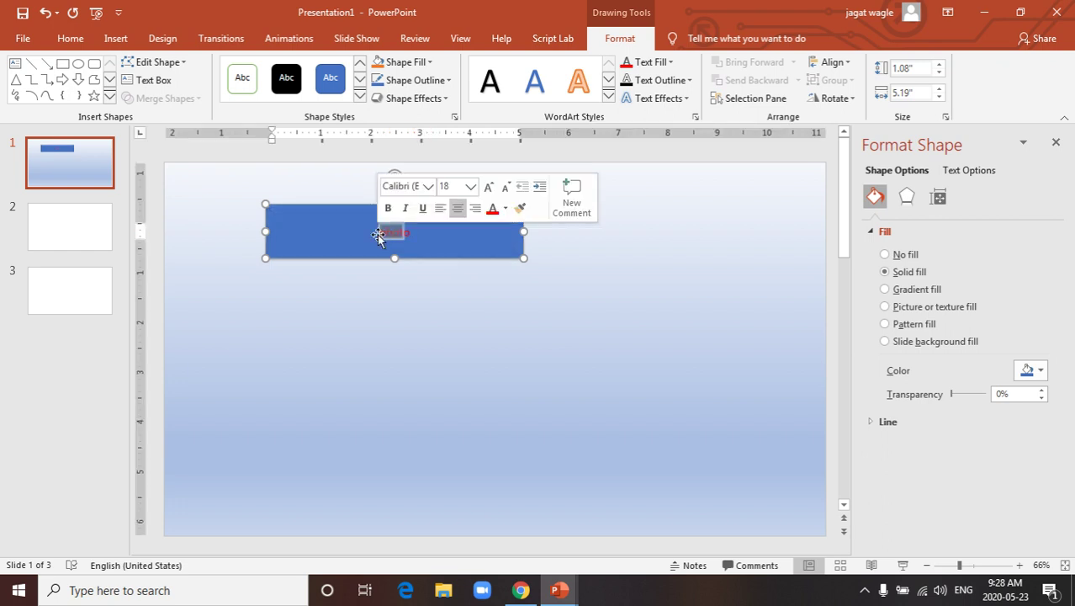
left_click(491, 186)
left_click(490, 186)
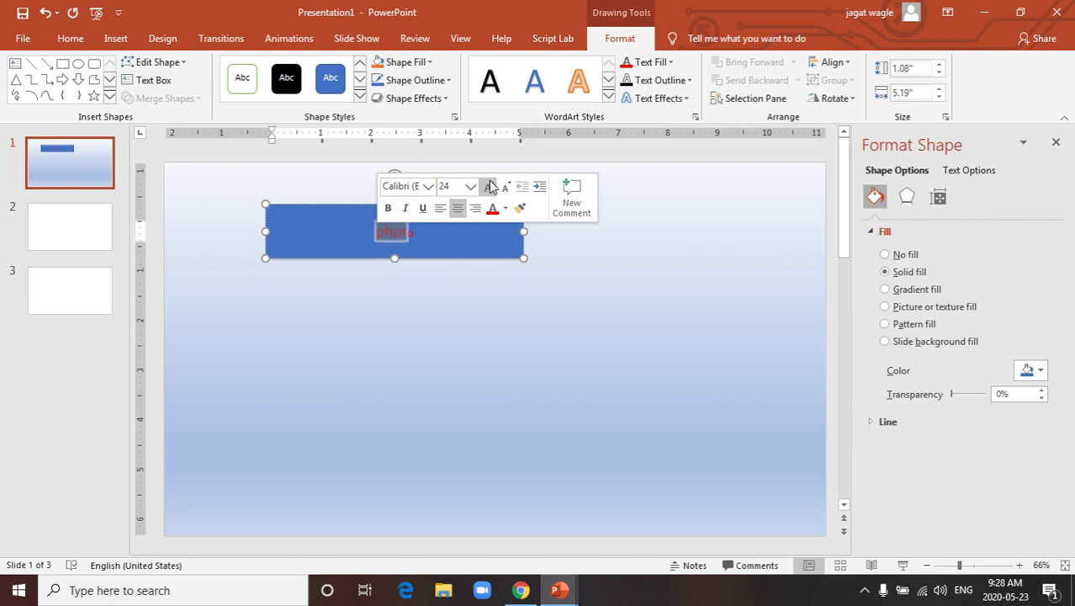
left_click(490, 186)
left_click(491, 186)
left_click(443, 249)
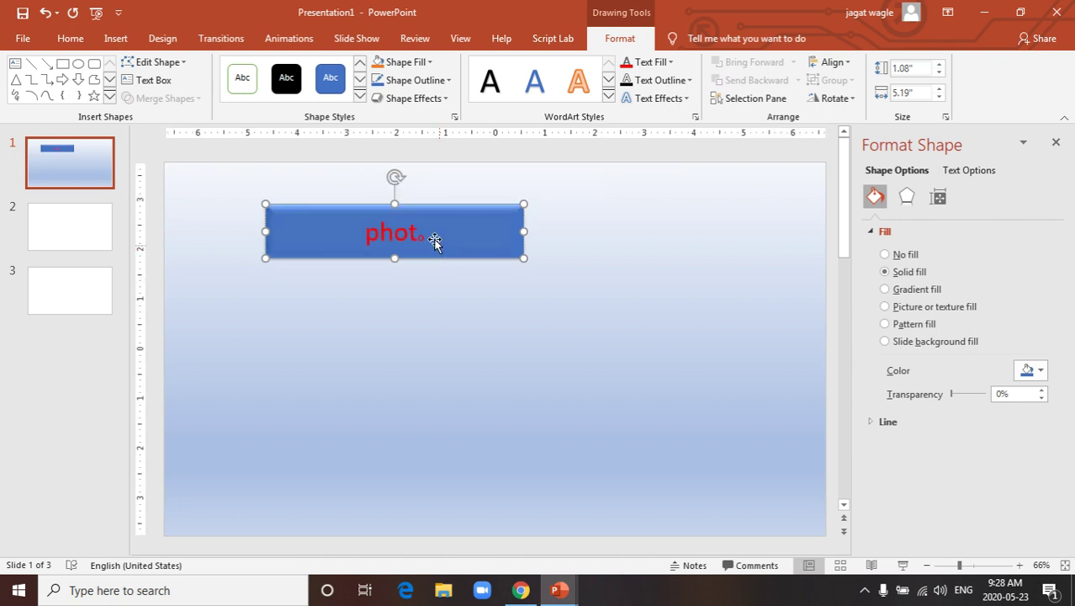
left_click(442, 318)
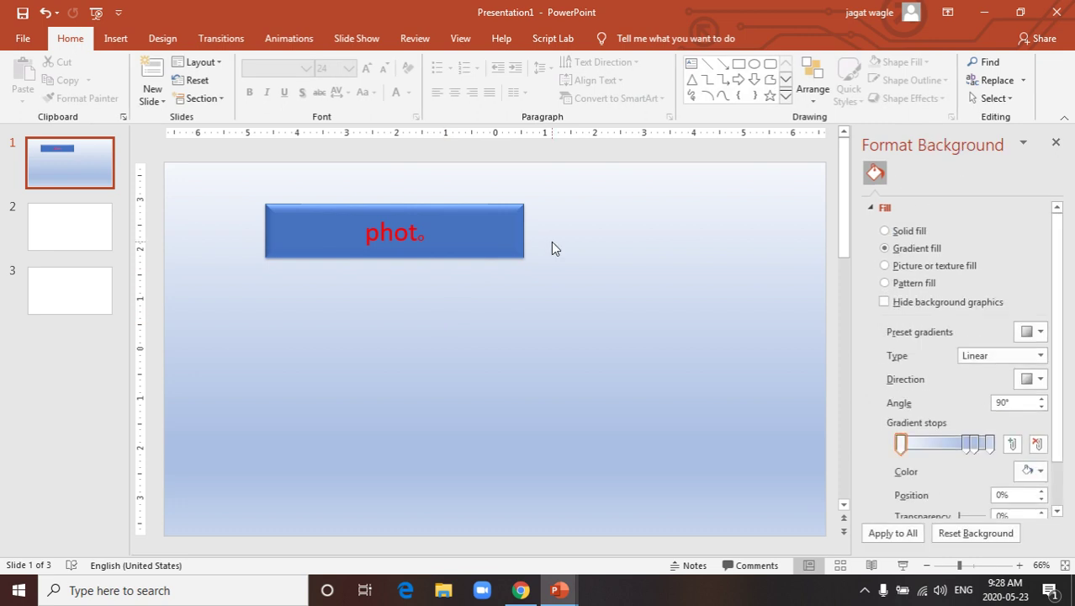
left_click(479, 234)
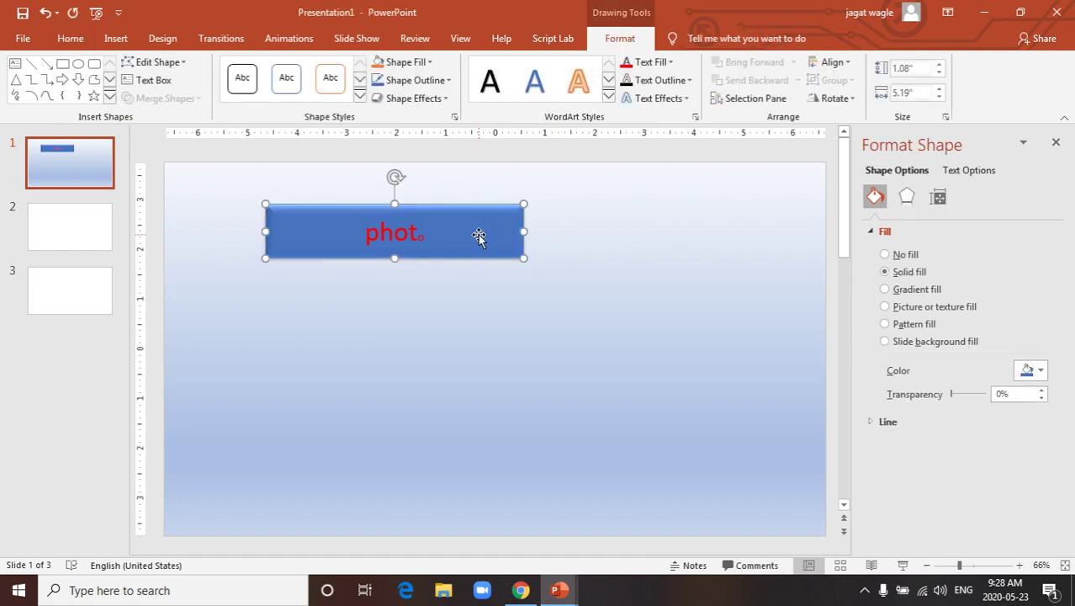
Step: Duplicate the photo button, place the copy to its right, and relabel it 'vedio'
key("ctrl+d")
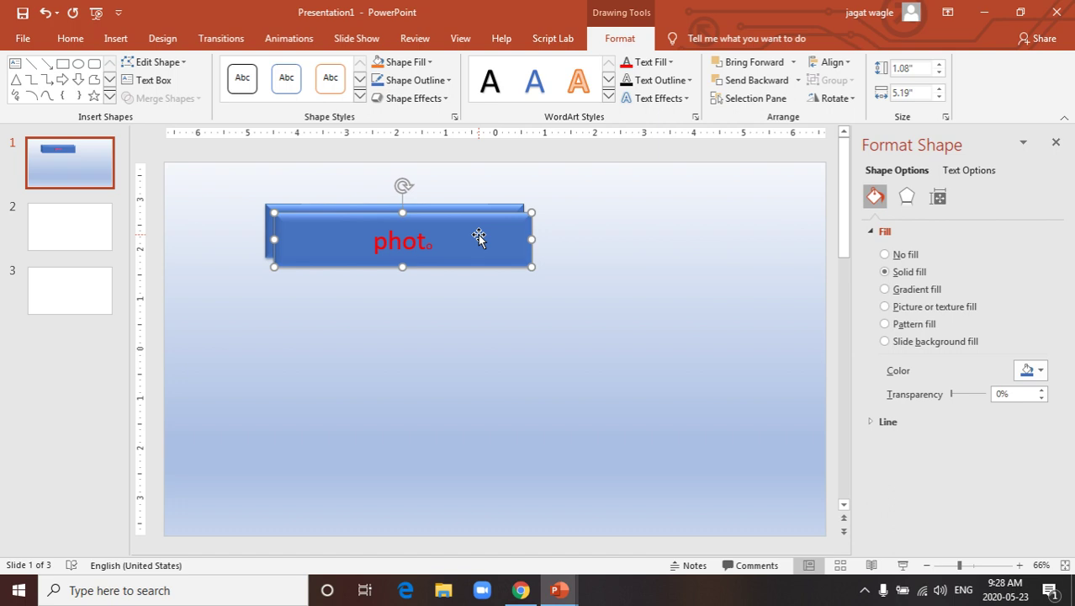
left_click_drag(479, 238, 762, 230)
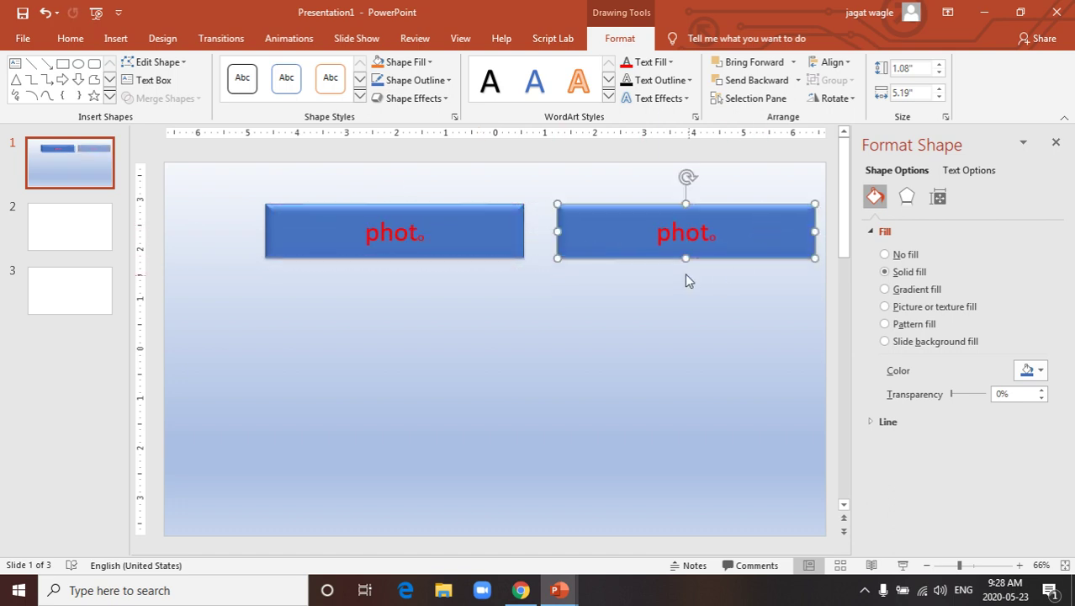
double_click(712, 233)
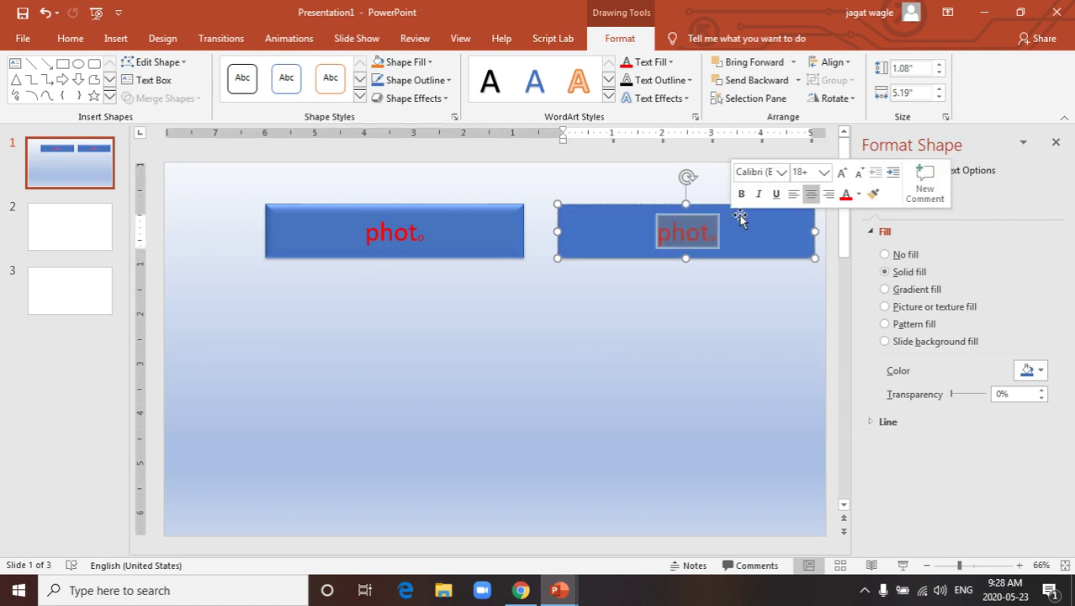
type("ve")
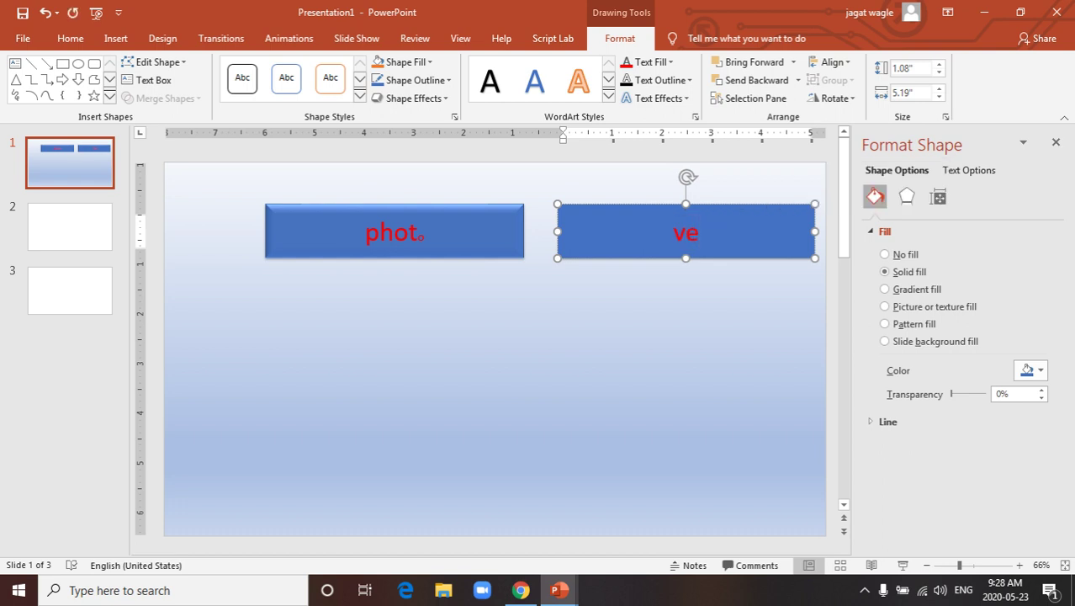
type("dio")
left_click(723, 271)
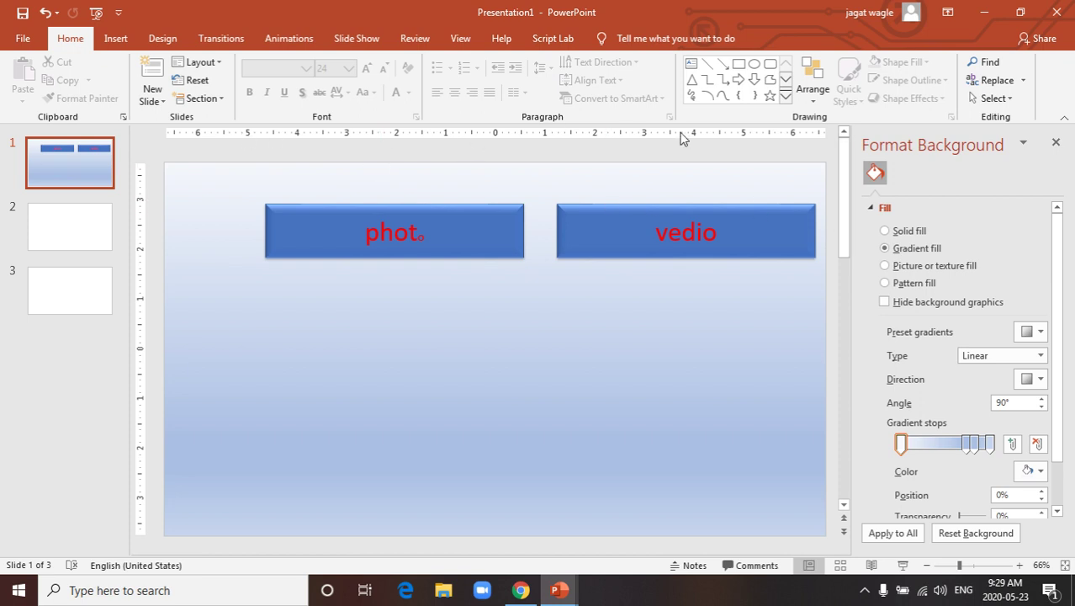
left_click_drag(898, 145, 1061, 146)
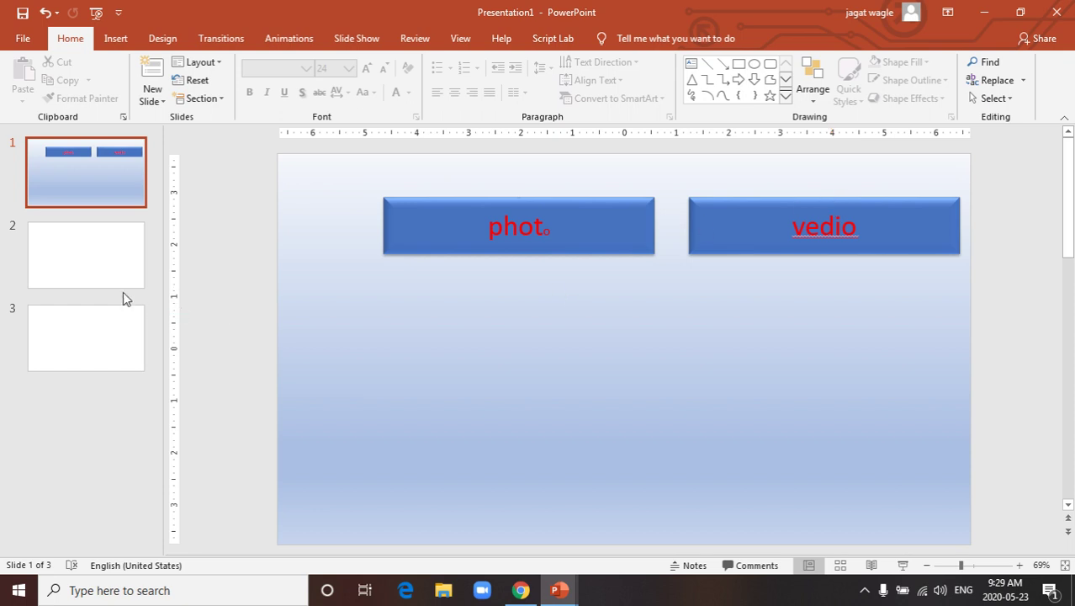
Step: Type the title नेपालको नक्सा into slide 2's title box using Nepali input
left_click(95, 267)
left_click(81, 182)
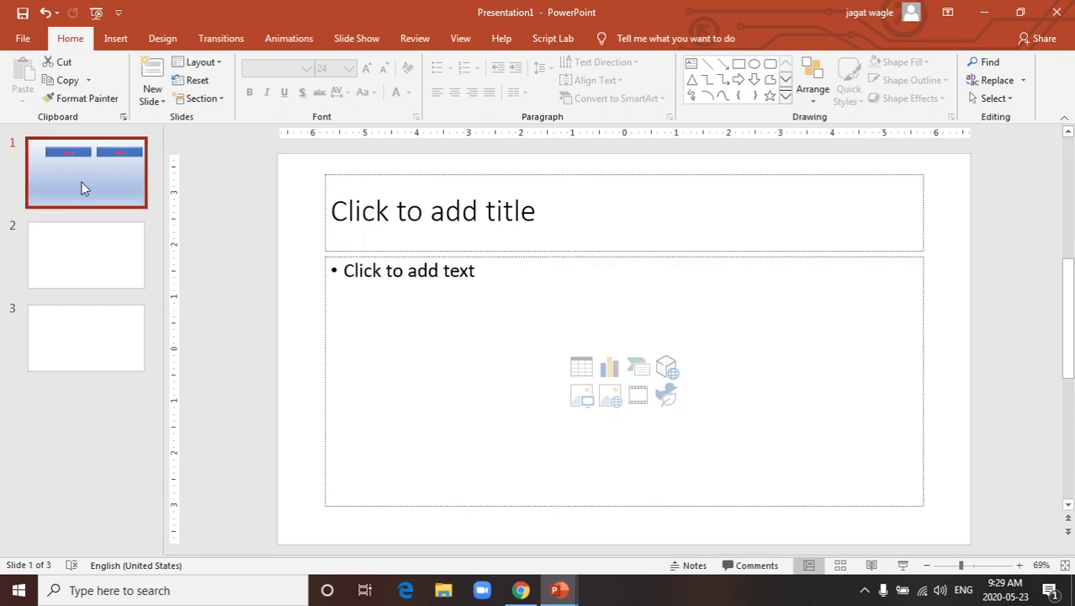
left_click(81, 265)
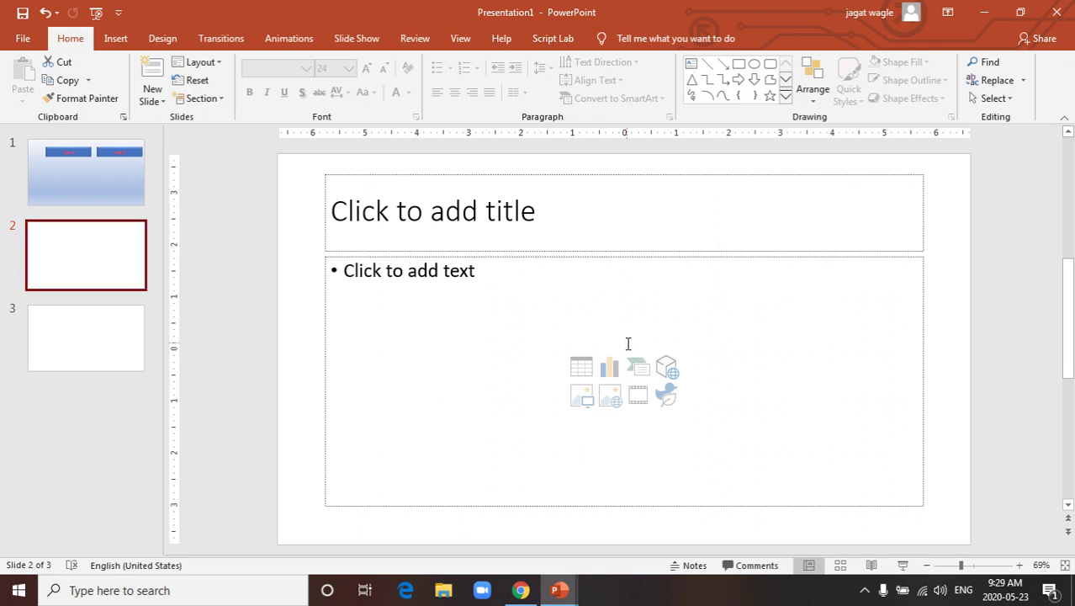
left_click(461, 221)
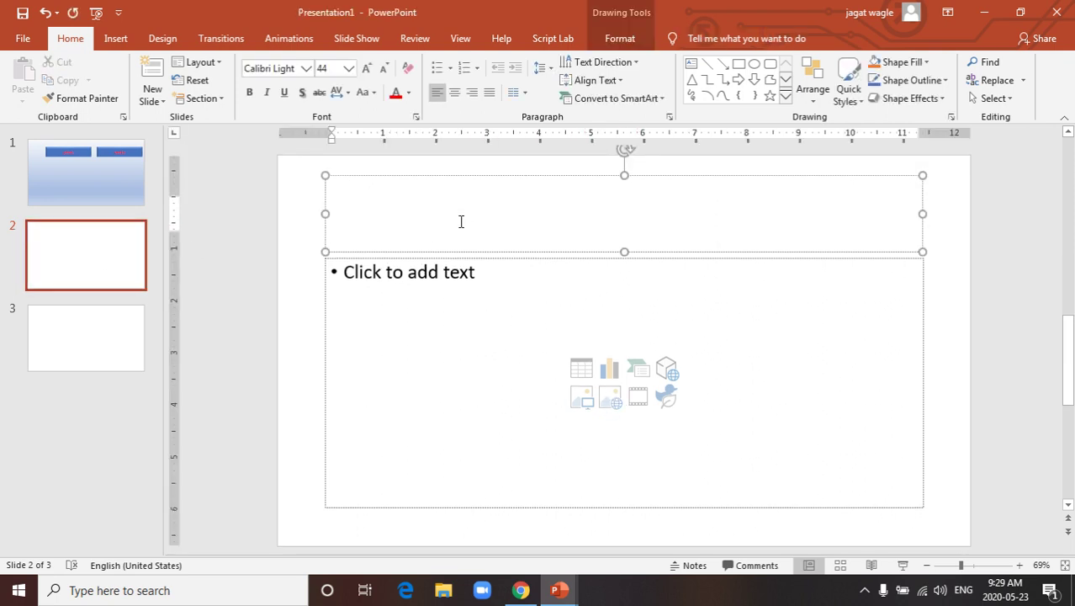
left_click(327, 174)
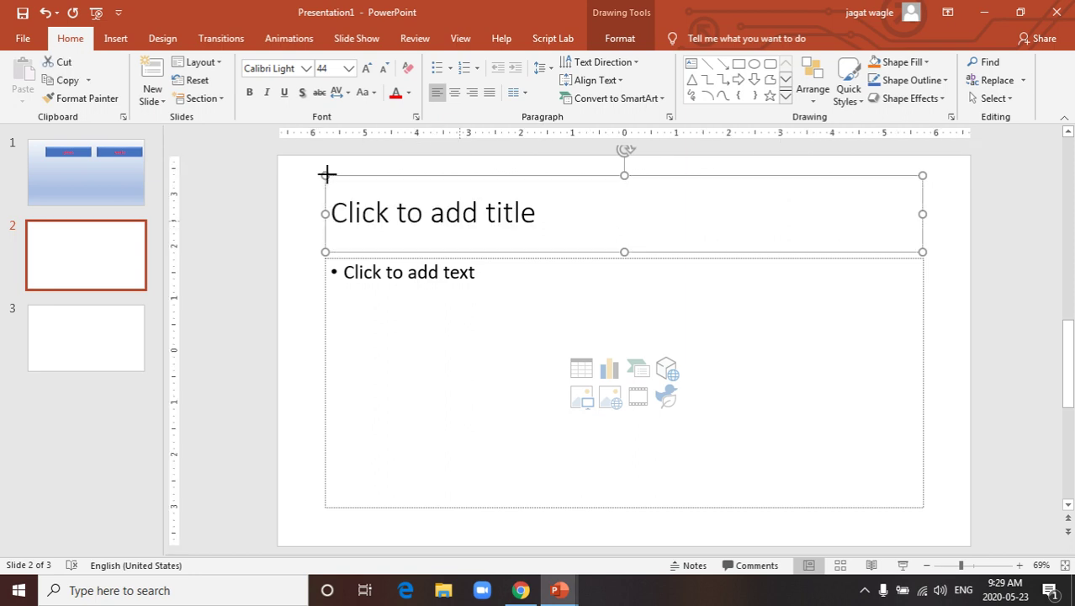
left_click(489, 193)
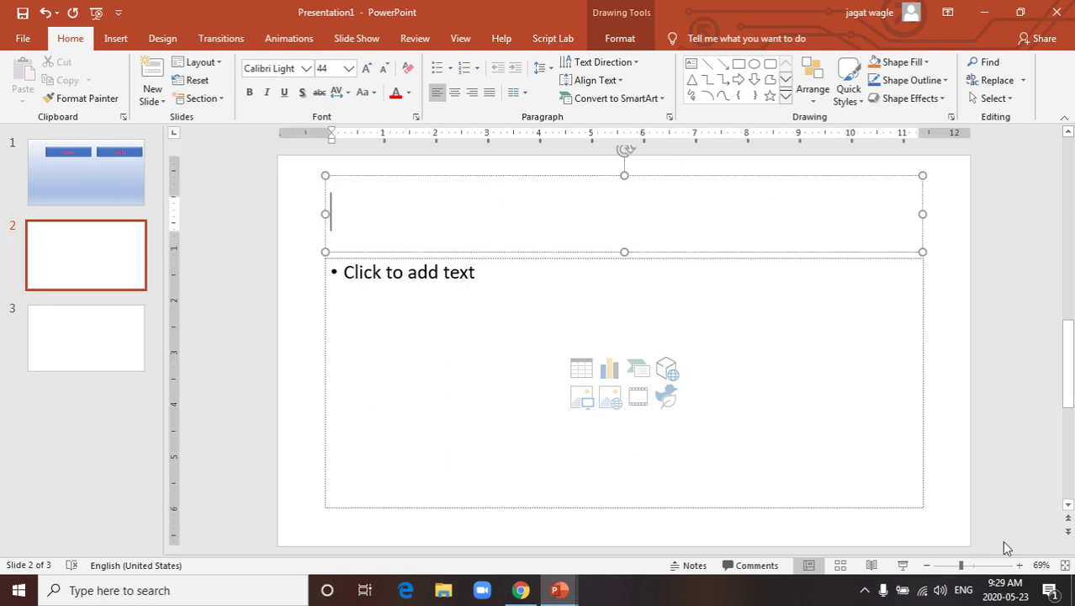
left_click(965, 589)
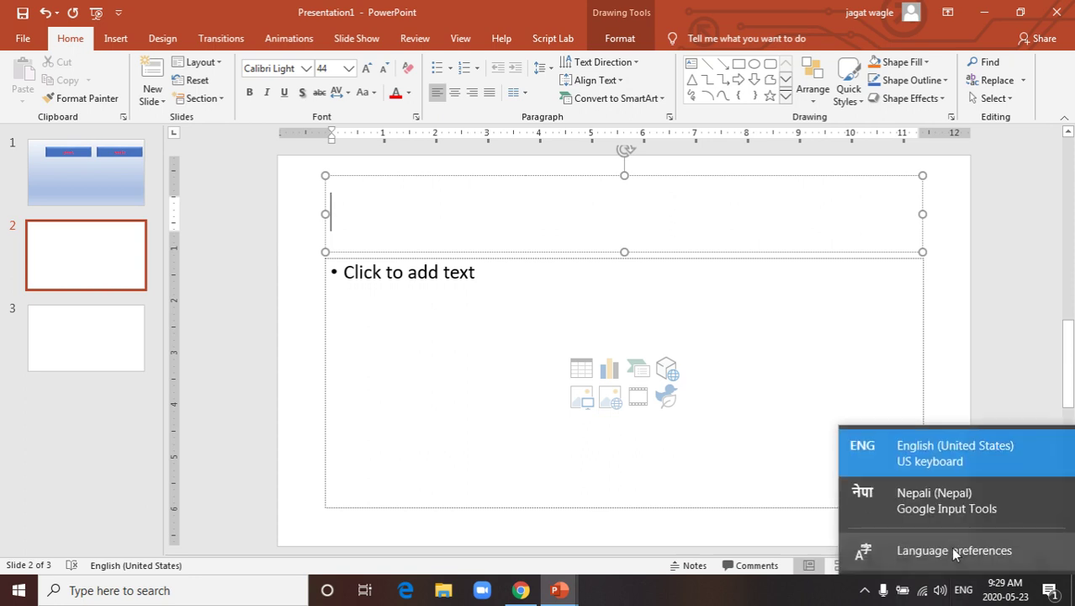
left_click(890, 497)
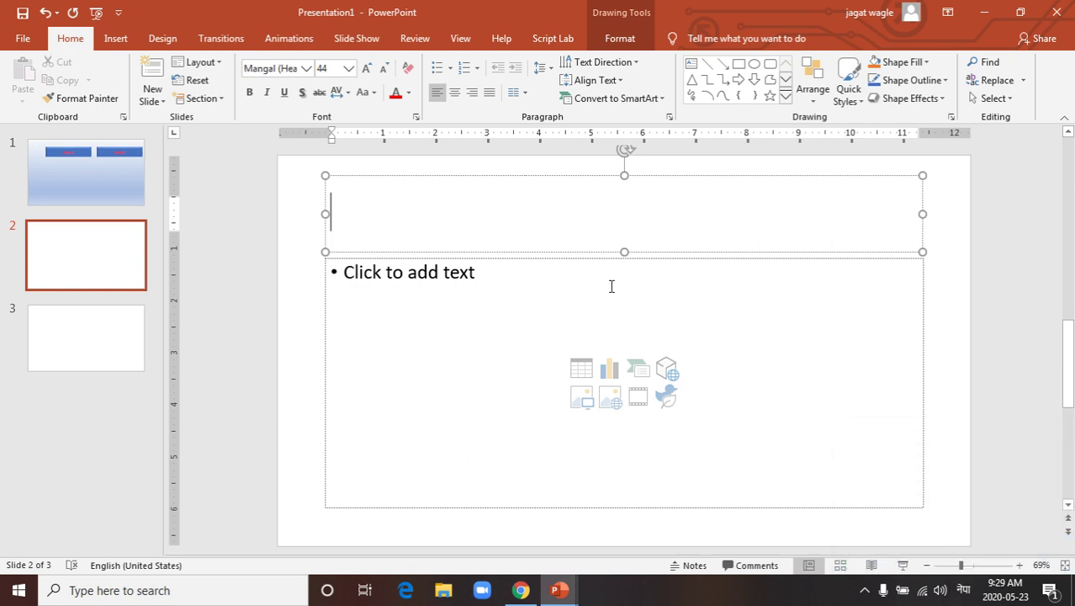
left_click(469, 206)
type("nee")
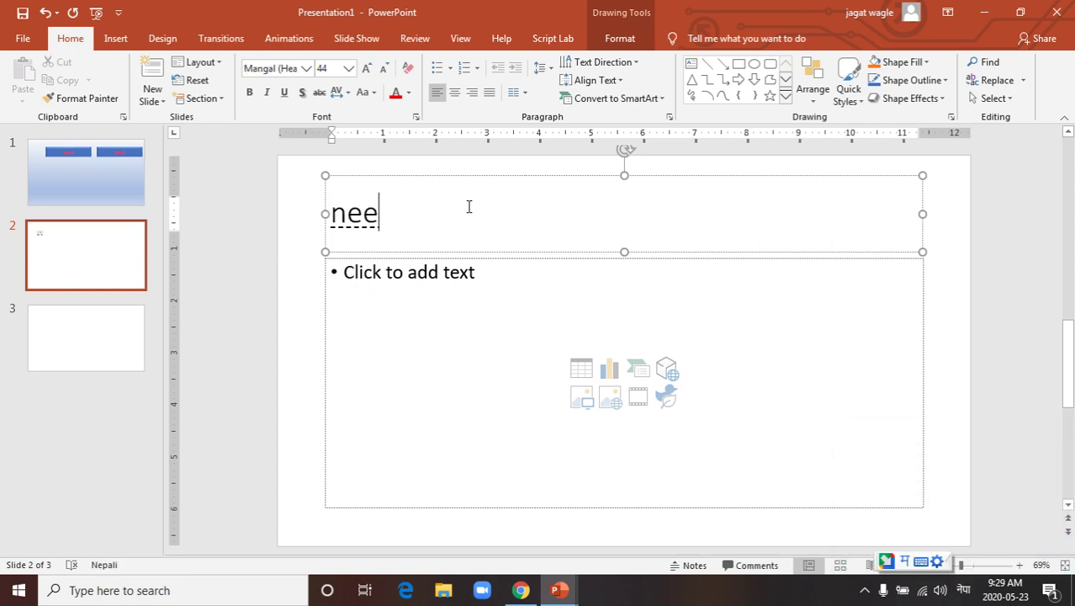
key("BackSpace")
key("BackSpace")
key("BackSpace")
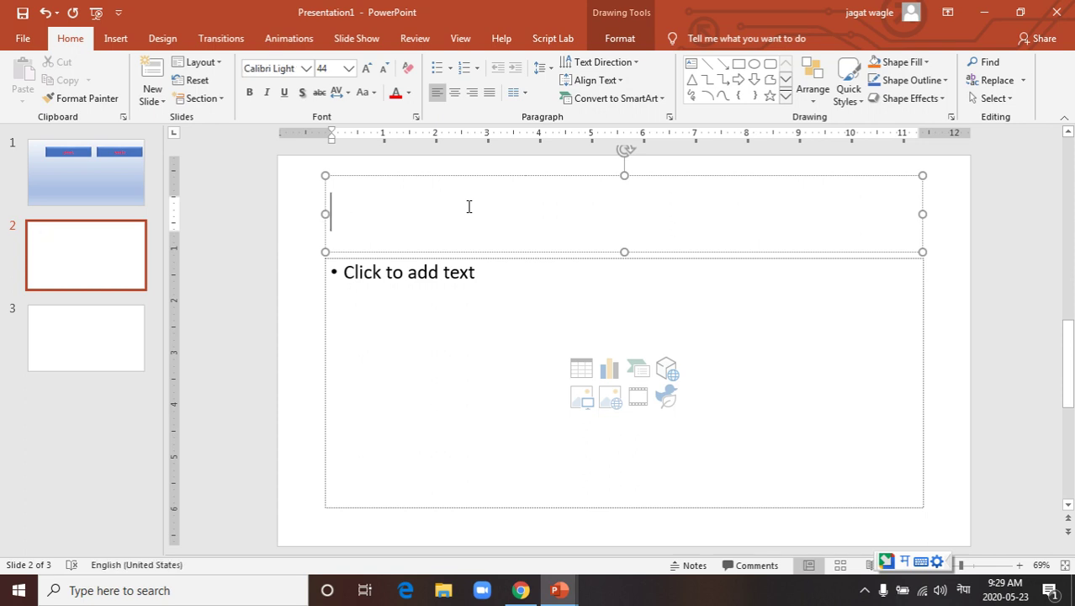
type("nepaa")
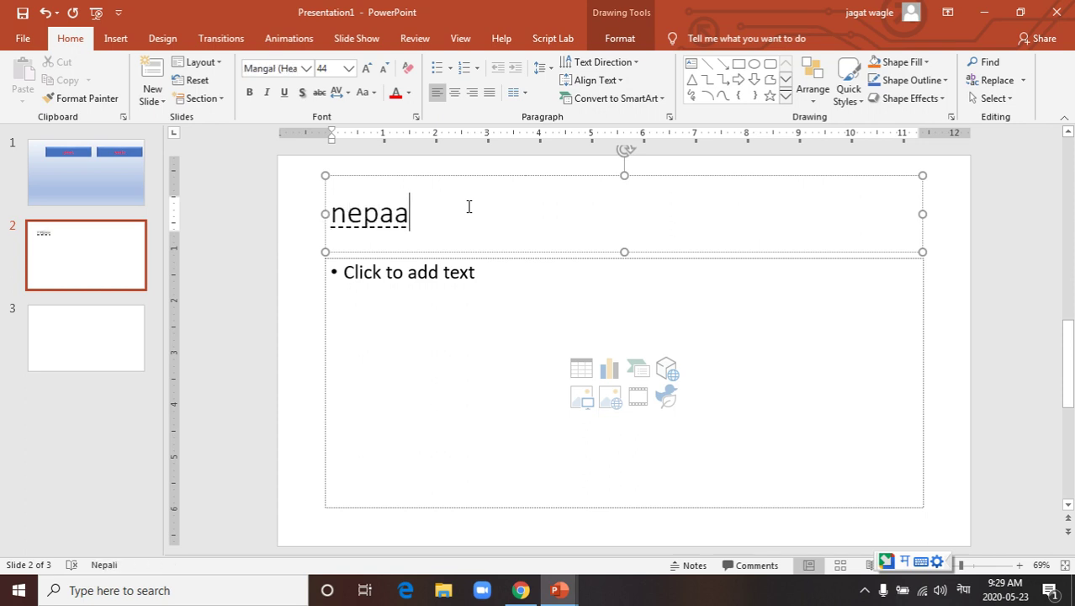
type("ko")
type(" na")
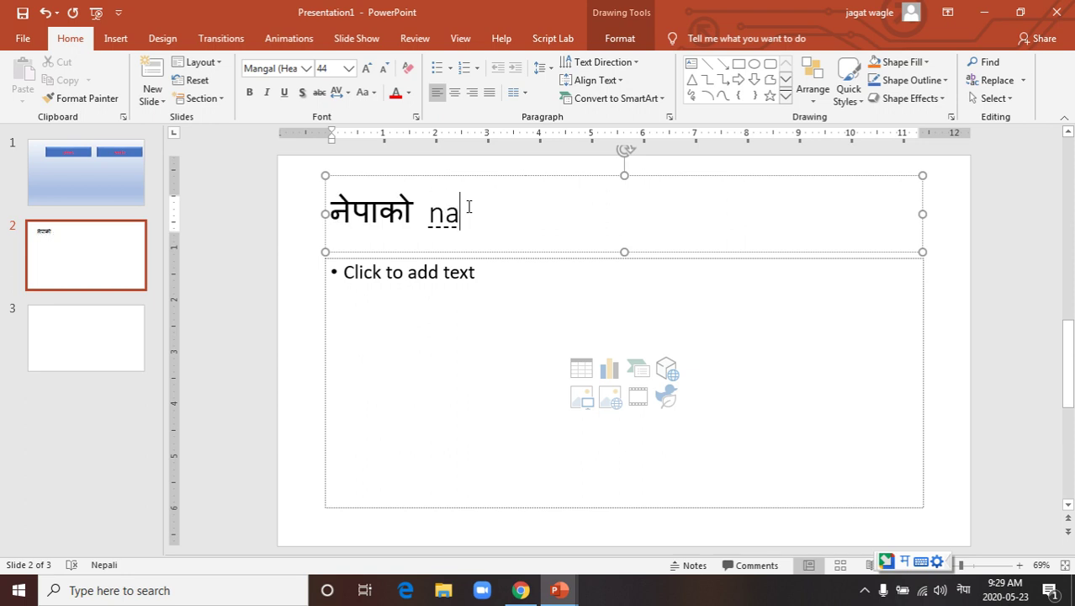
type("ksa")
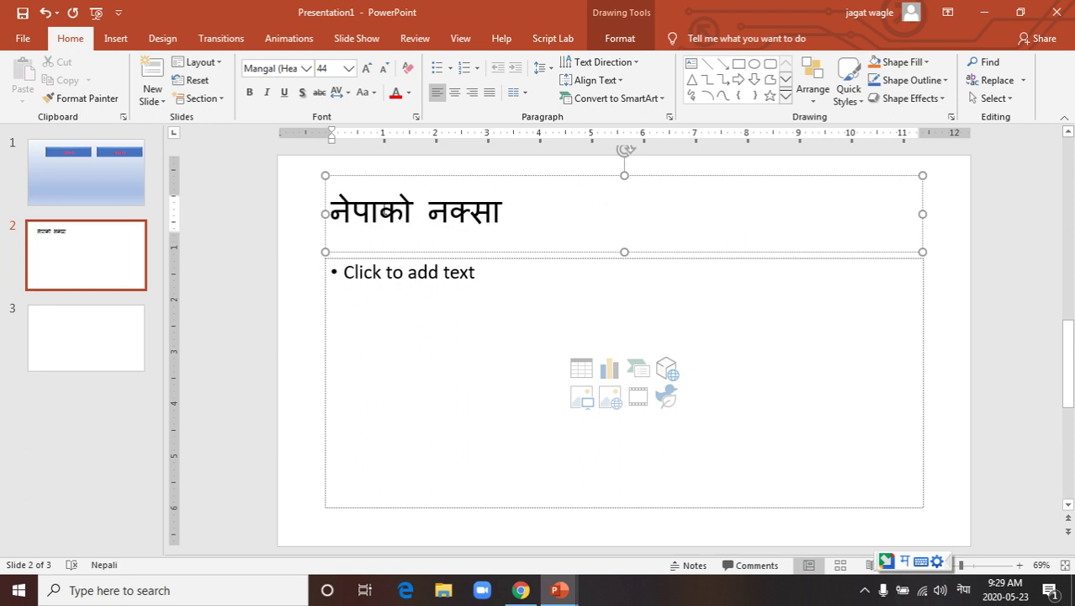
left_click(380, 210)
type("l")
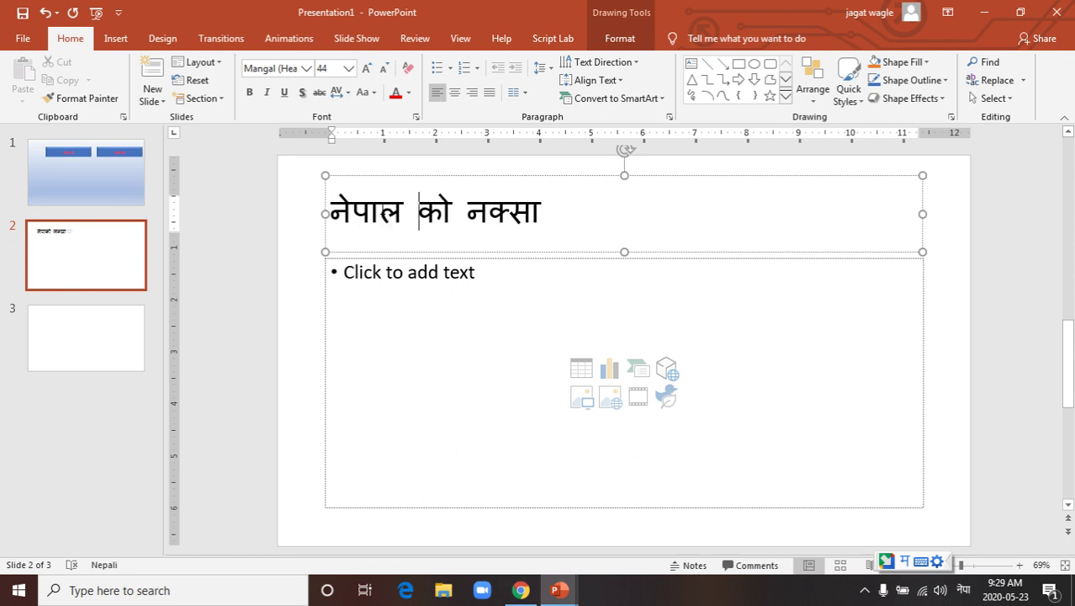
key("BackSpace")
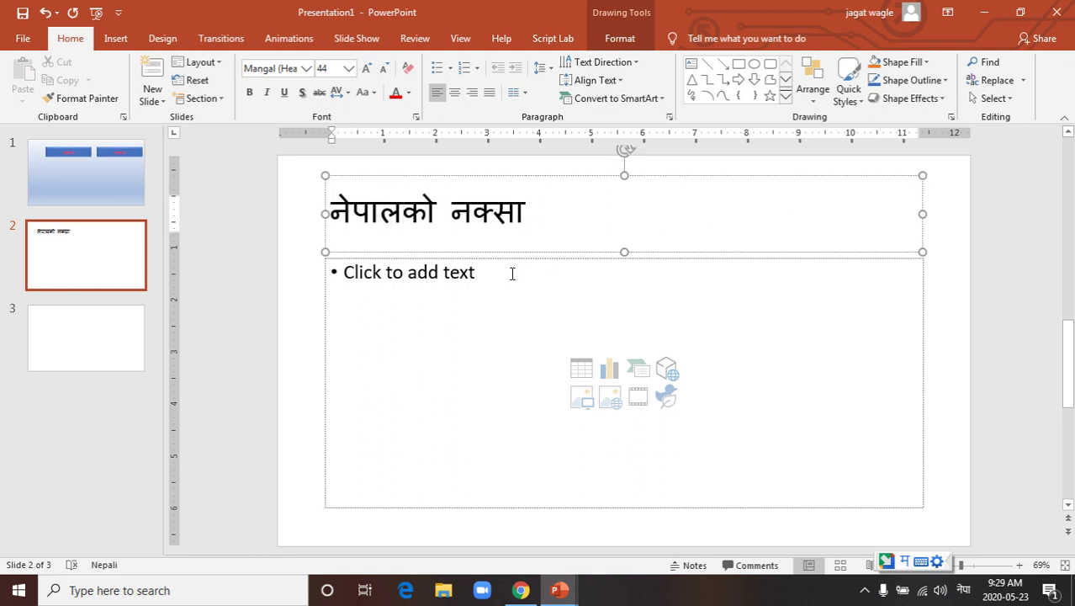
Step: Delete the empty body text box from slide 2
left_click(511, 272)
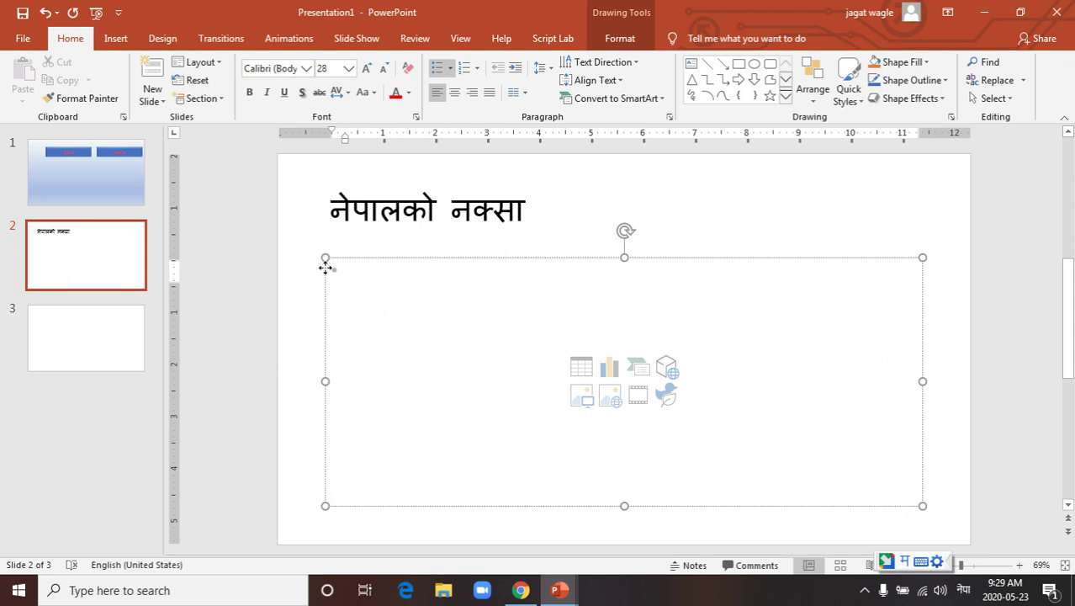
left_click(328, 268)
key("Delete")
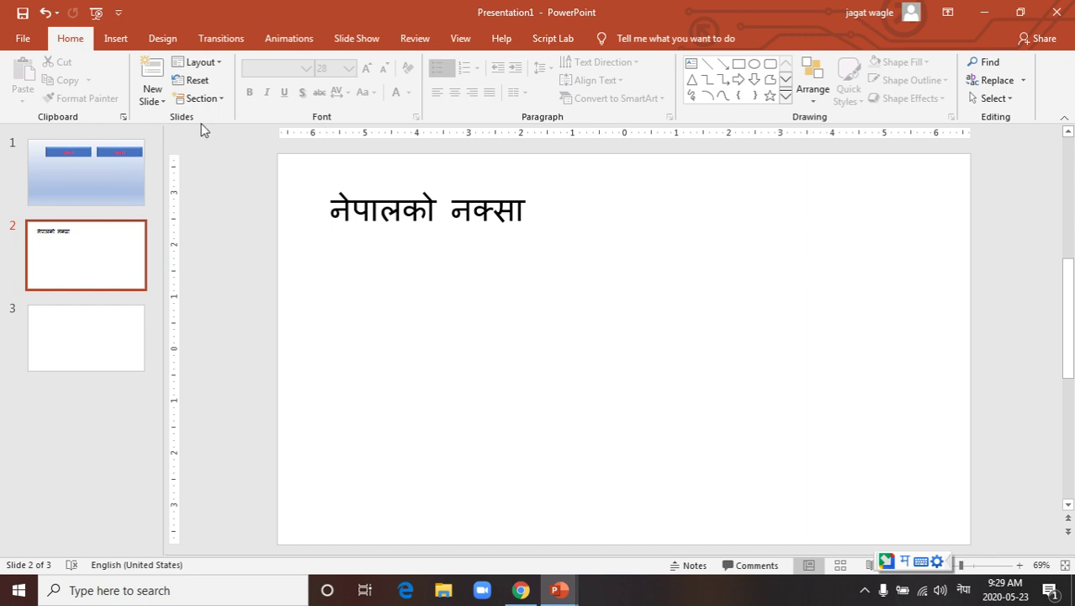
Step: Bring up the Online Pictures search from the Insert ribbon's Pictures options
left_click(116, 39)
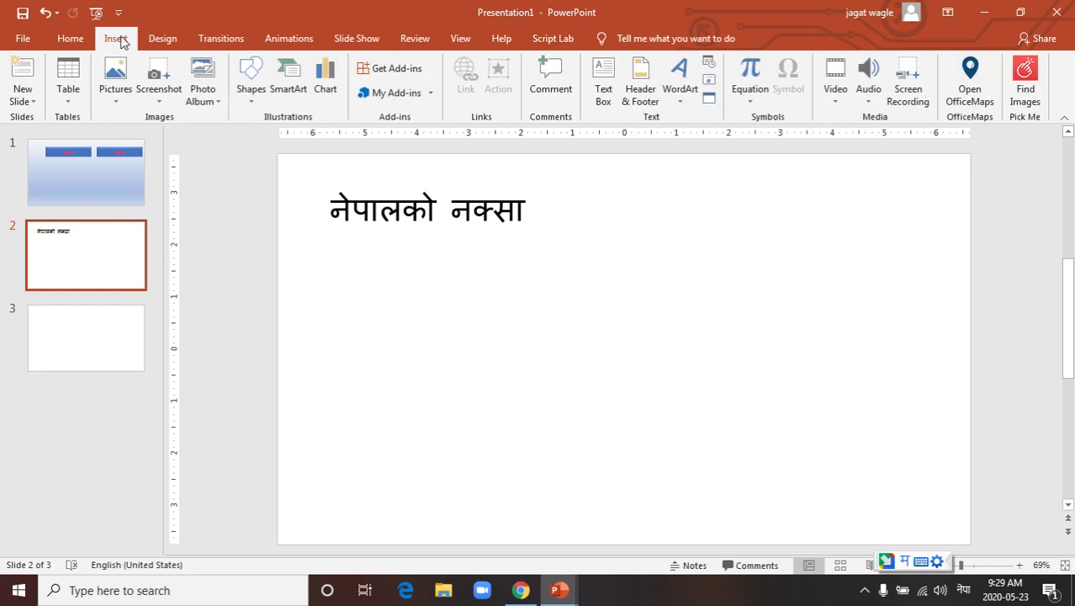
left_click(216, 102)
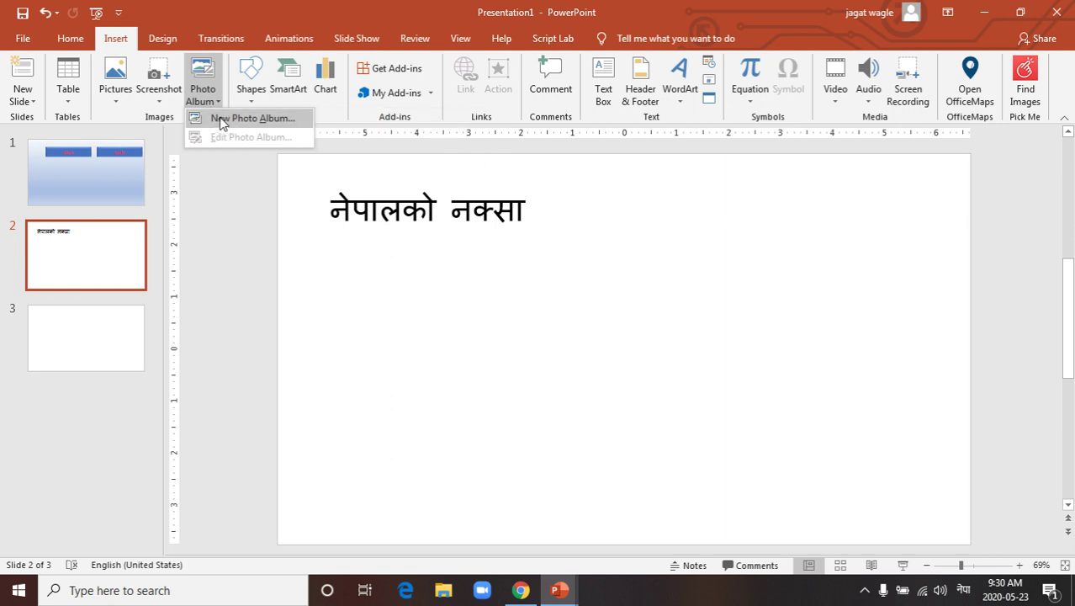
left_click(224, 201)
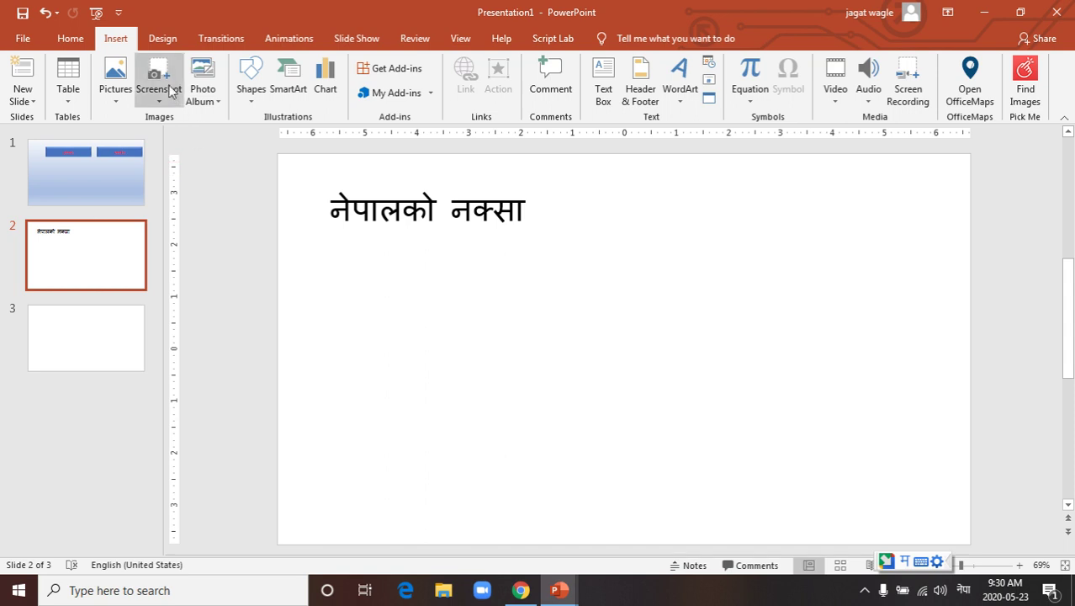
left_click(118, 101)
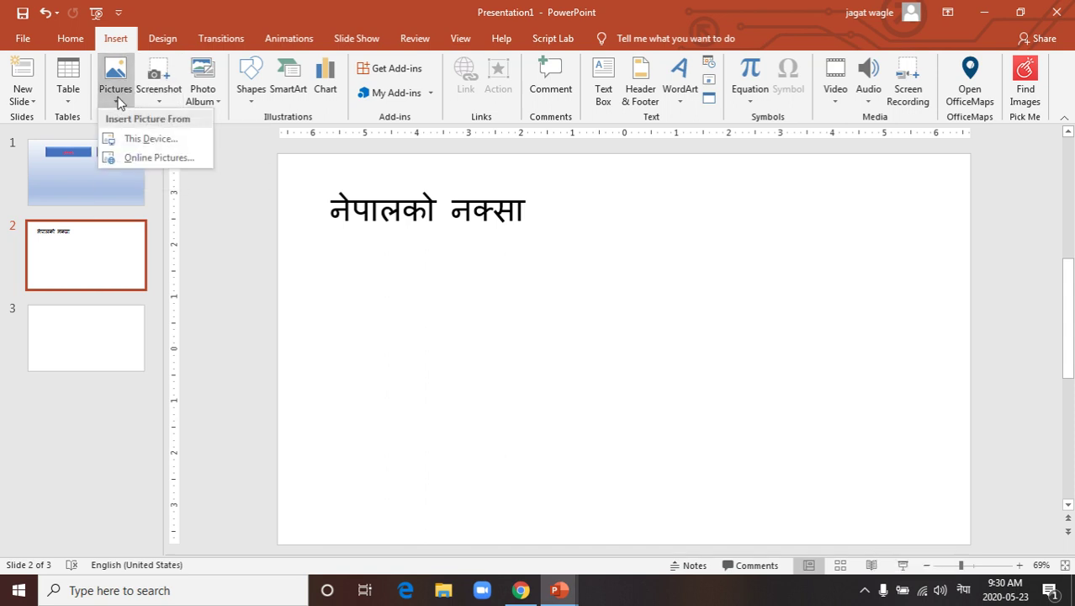
left_click(140, 159)
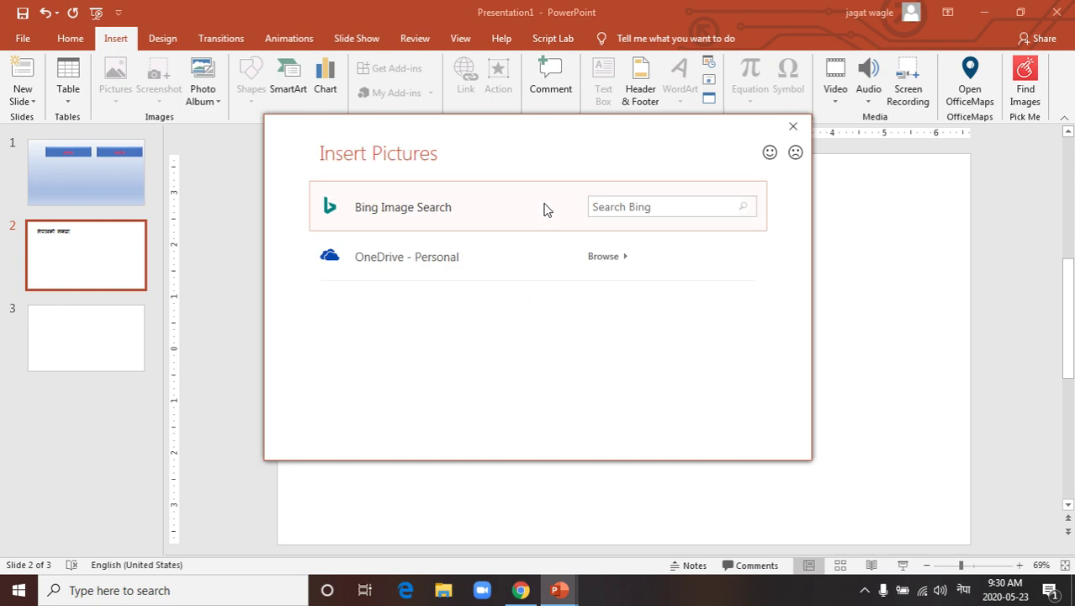
Step: Search Bing for 'map of nepal' and insert the flag-coloured Nepal map
left_click(653, 207)
type("nepal")
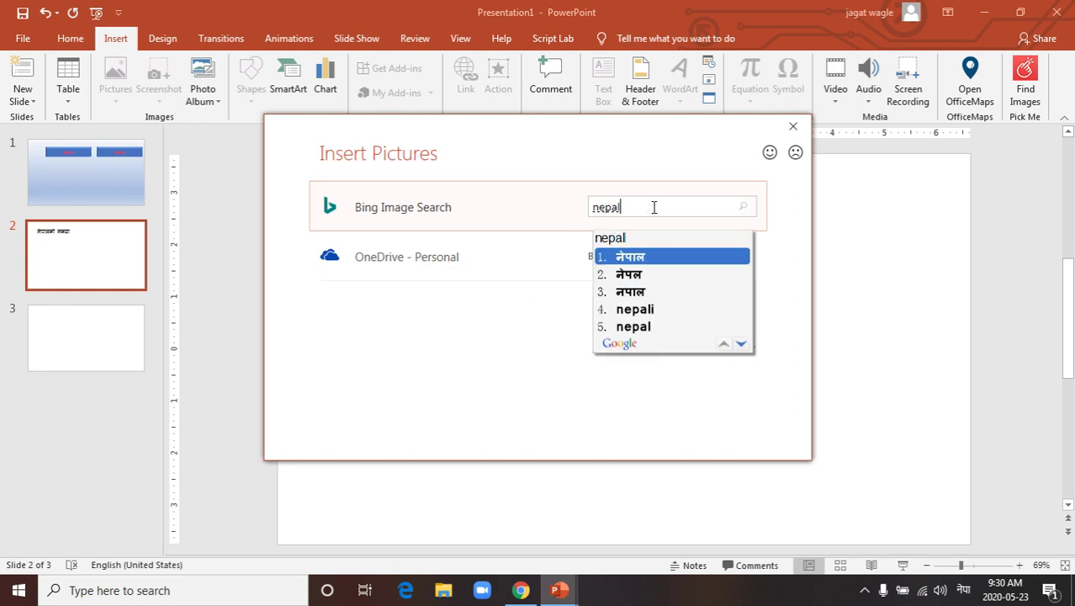
type(" ko na")
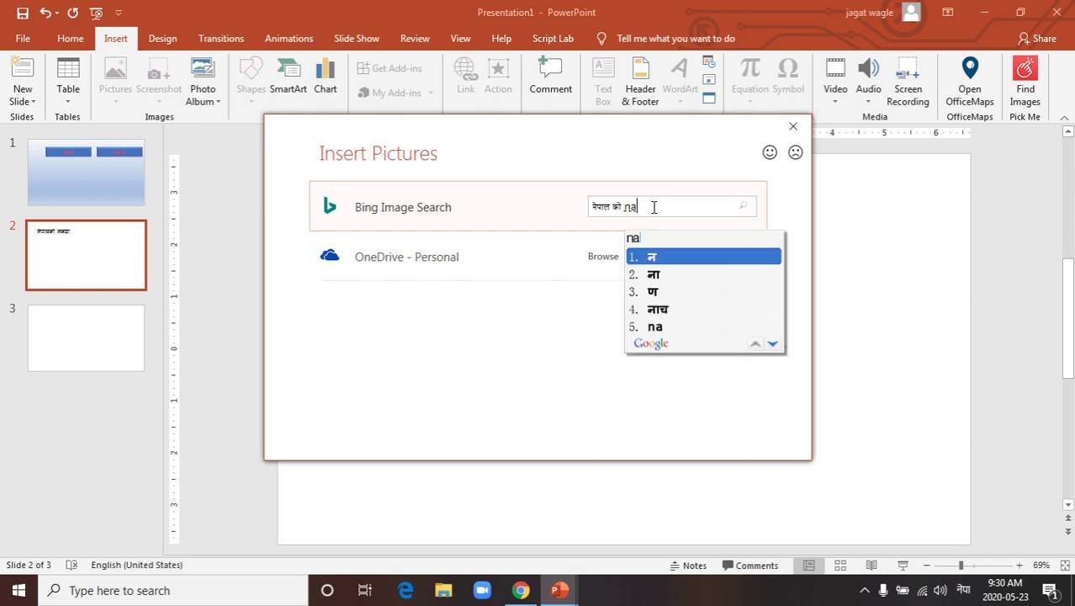
type("skaa")
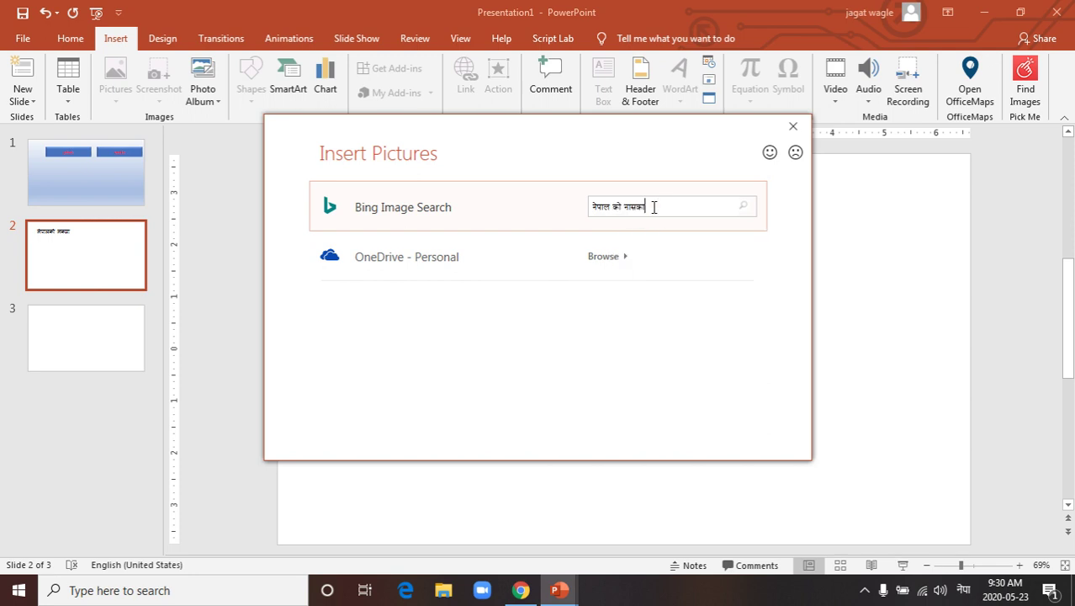
key("BackSpace")
key("BackSpace")
key("BackSpace")
key("BackSpace")
key("BackSpace")
key("BackSpace")
key("BackSpace")
key("alt+shift")
type("map of ne")
type("pal")
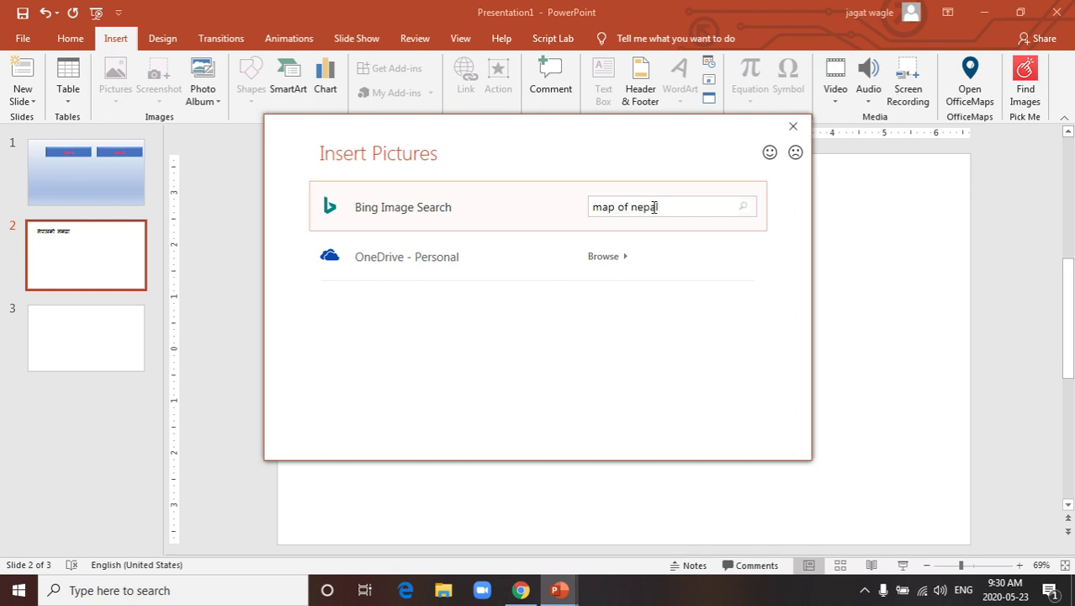
key("Return")
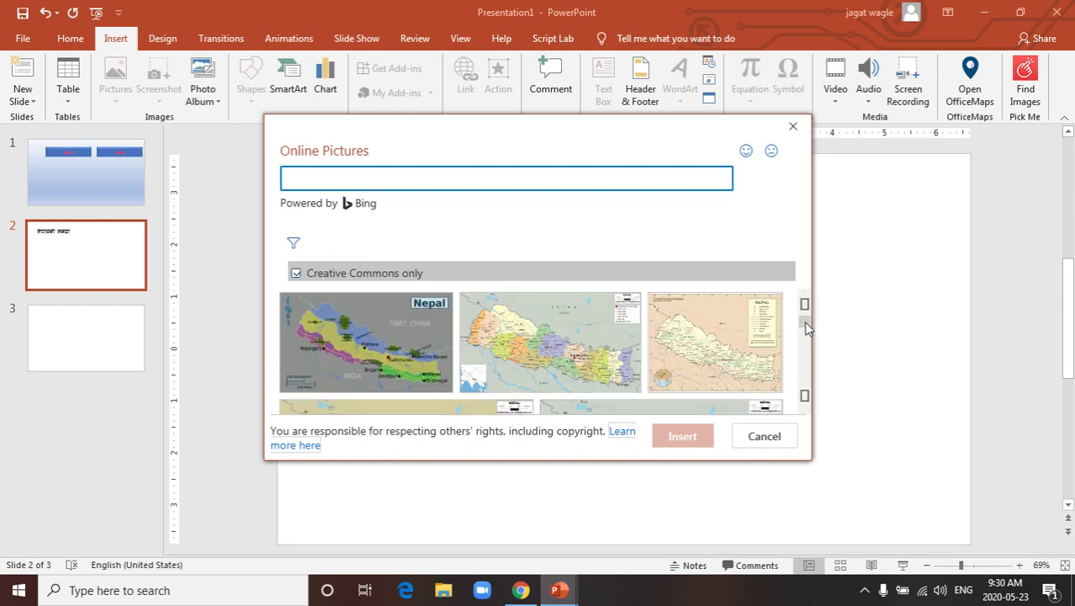
left_click_drag(805, 327, 805, 367)
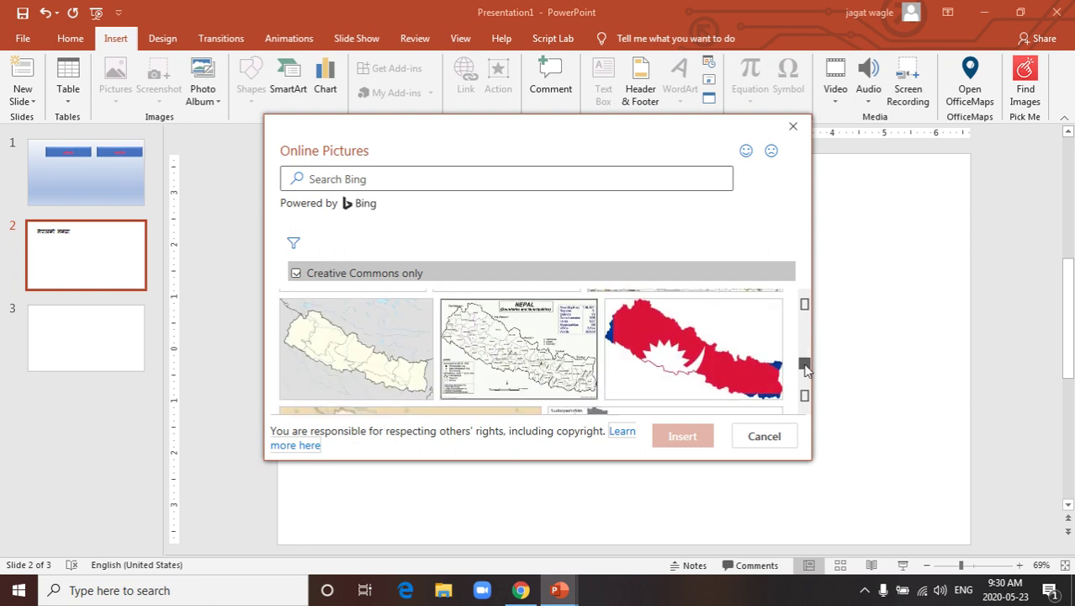
left_click(698, 357)
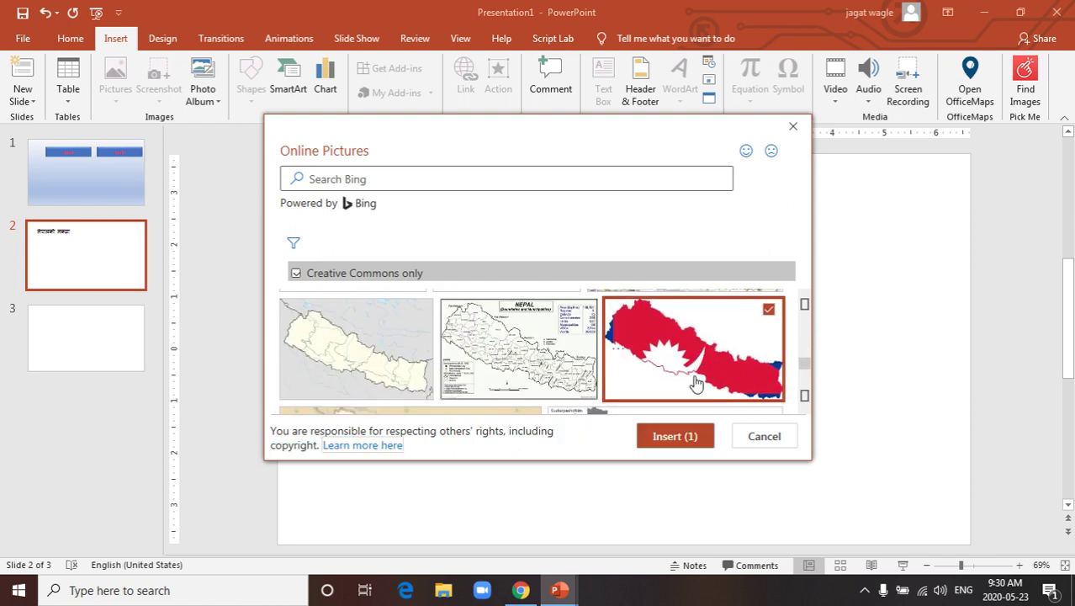
left_click(688, 436)
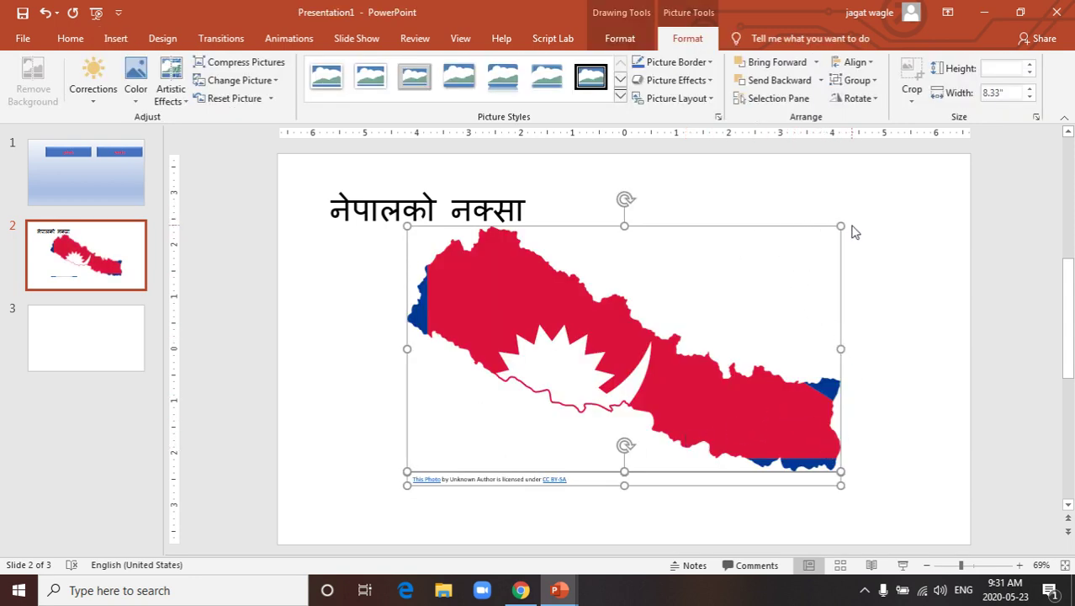
Step: Enlarge the Nepal map picture to 9.92 inches wide
left_click_drag(841, 225, 894, 202)
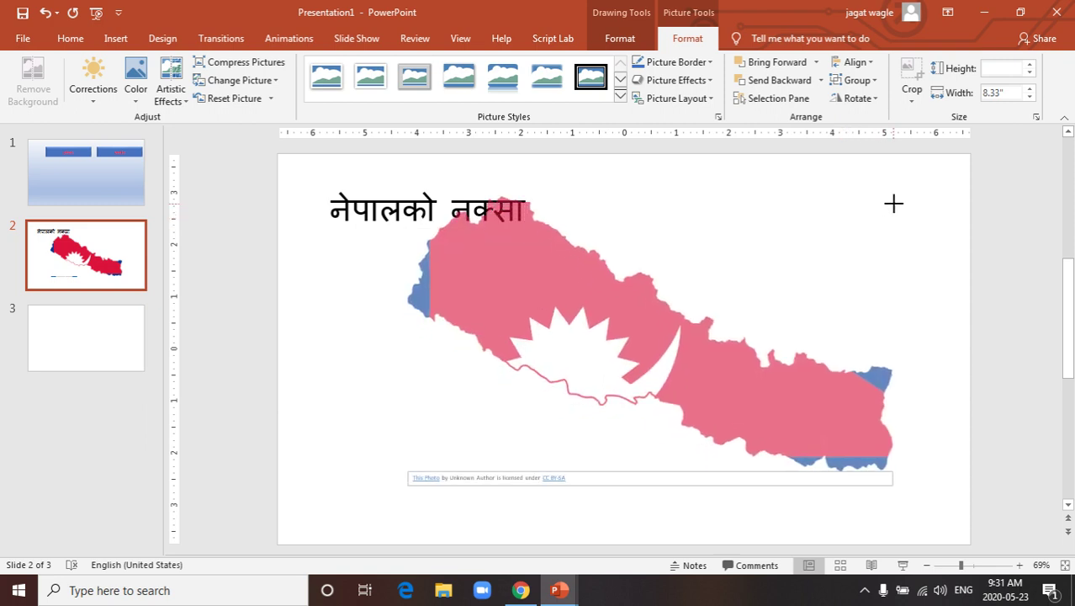
left_click_drag(894, 203, 923, 181)
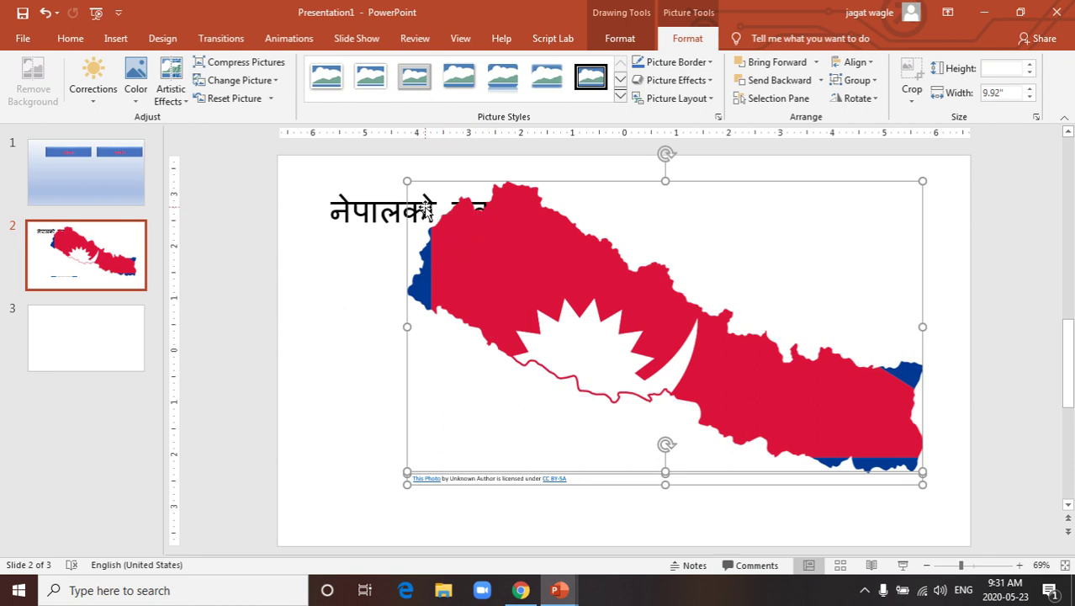
right_click(408, 256)
left_click(388, 277)
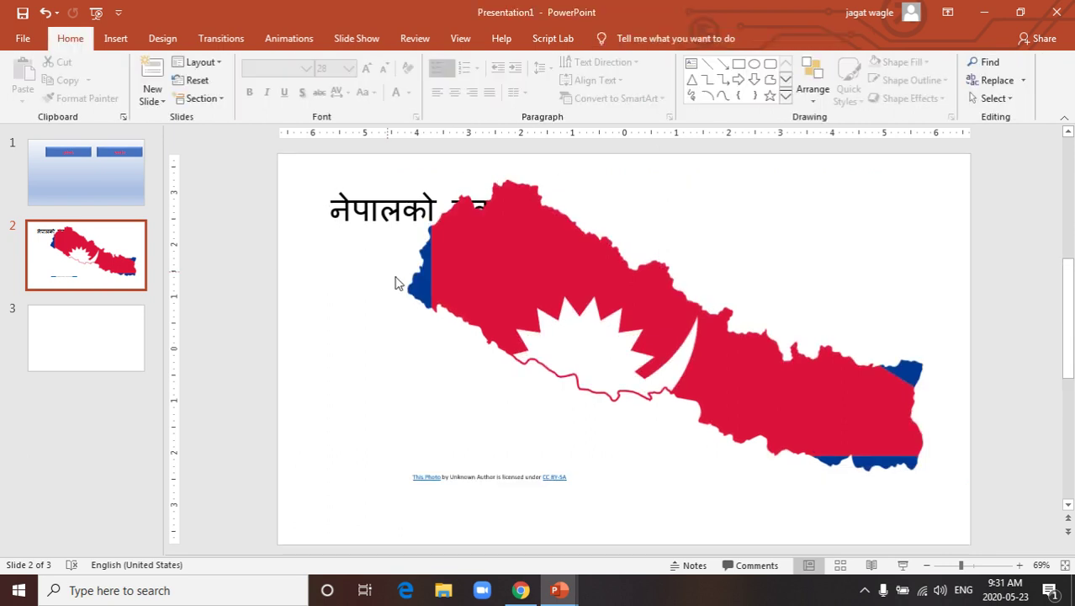
left_click(417, 288)
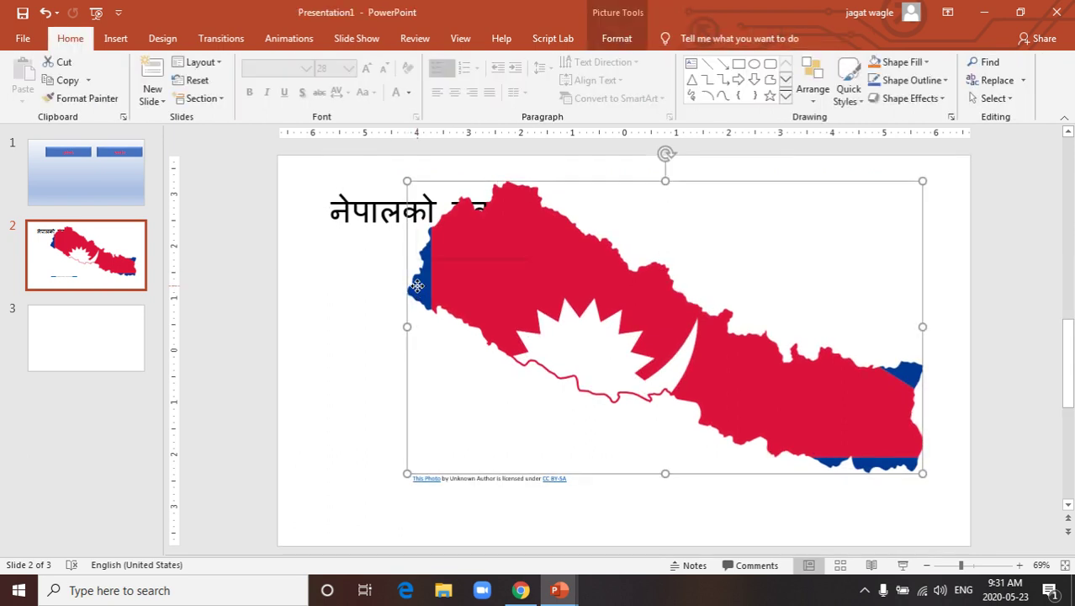
right_click(417, 288)
mouse_move(475, 362)
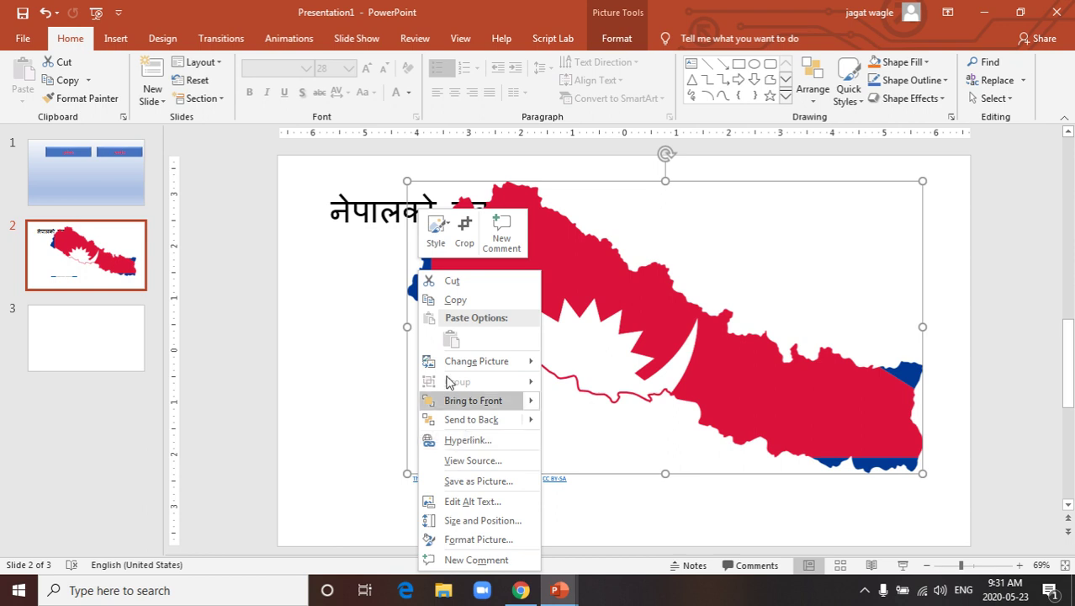
left_click(348, 328)
Step: Use Bring to Front on the title box so it sits above the map
left_click(376, 213)
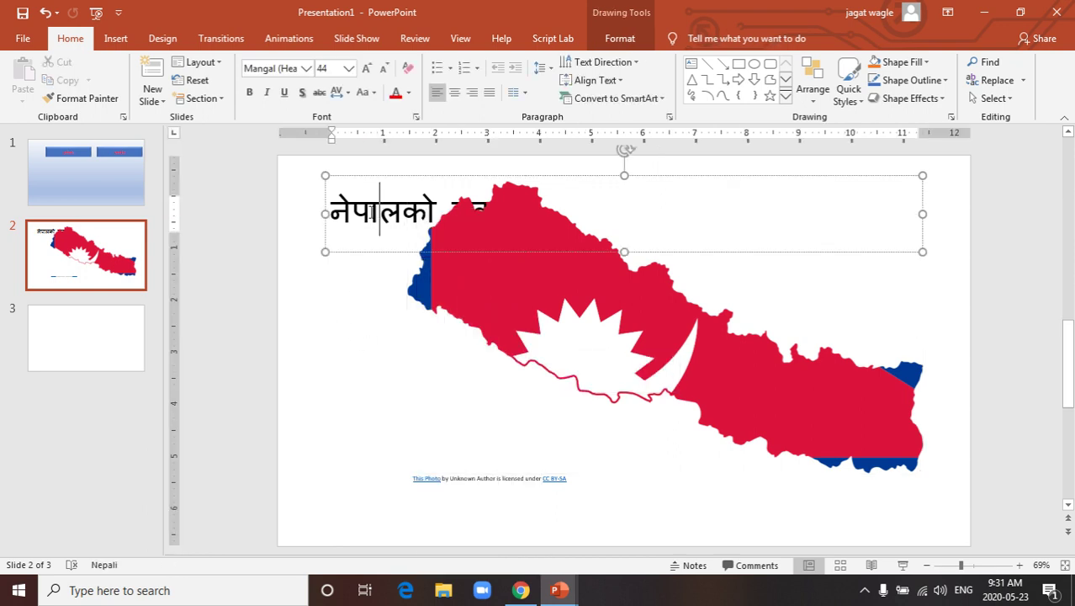
right_click(371, 212)
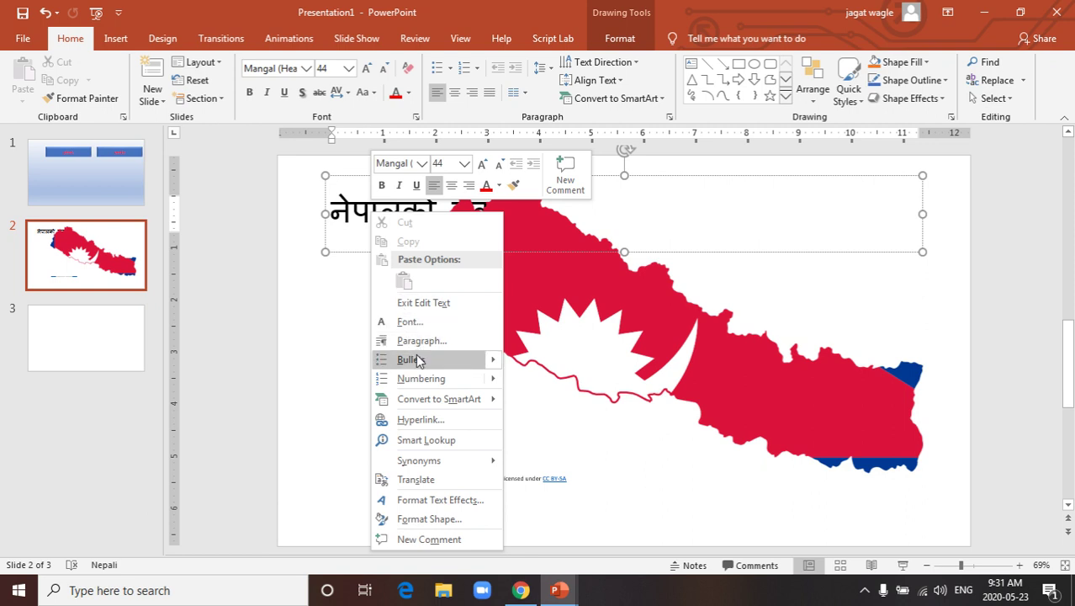
left_click(353, 410)
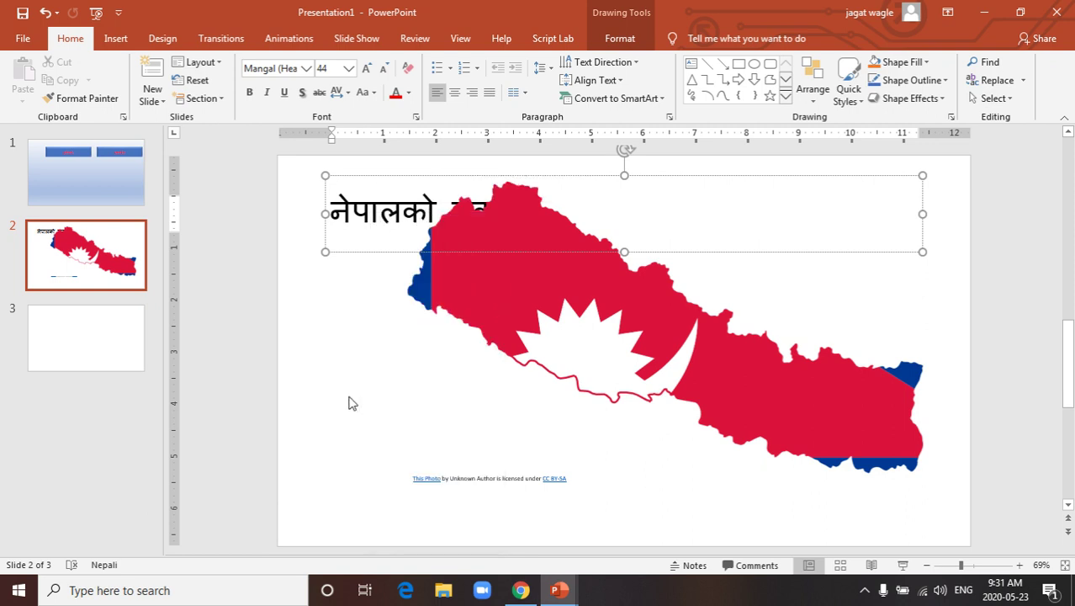
right_click(330, 254)
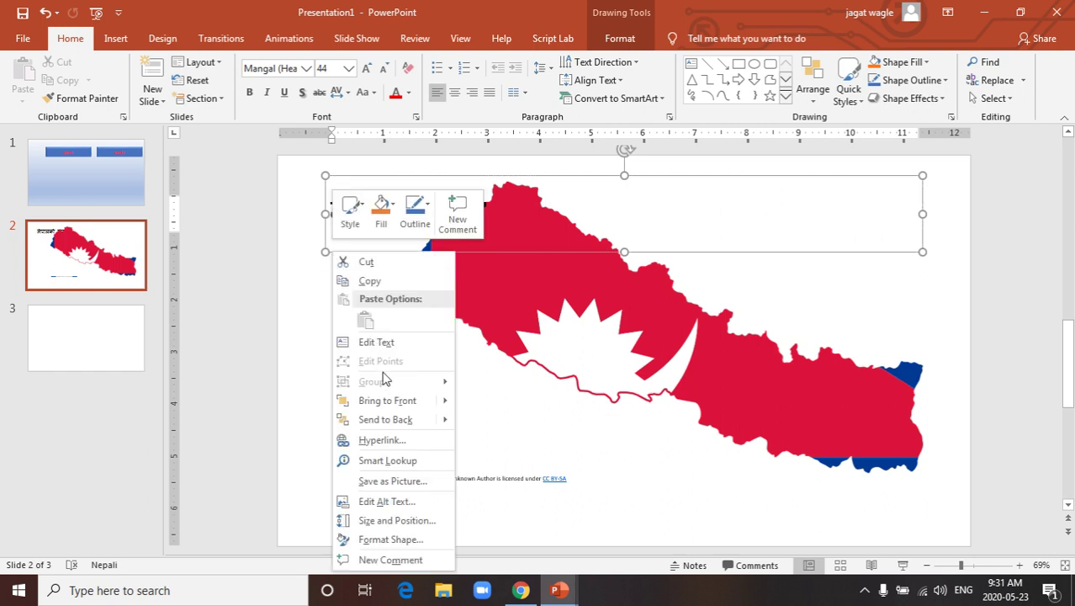
left_click(385, 401)
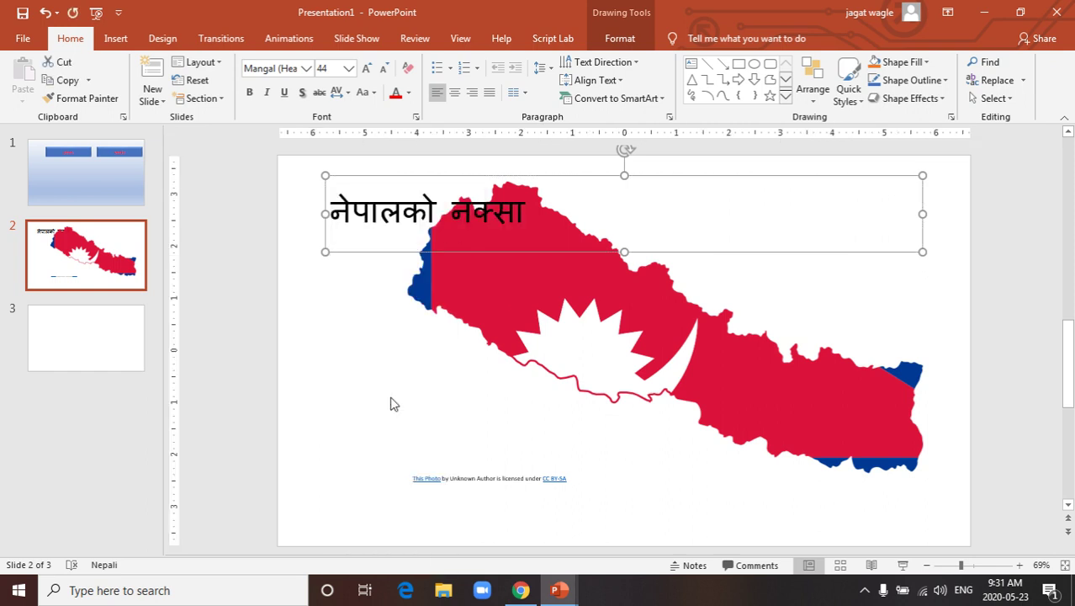
left_click(455, 370)
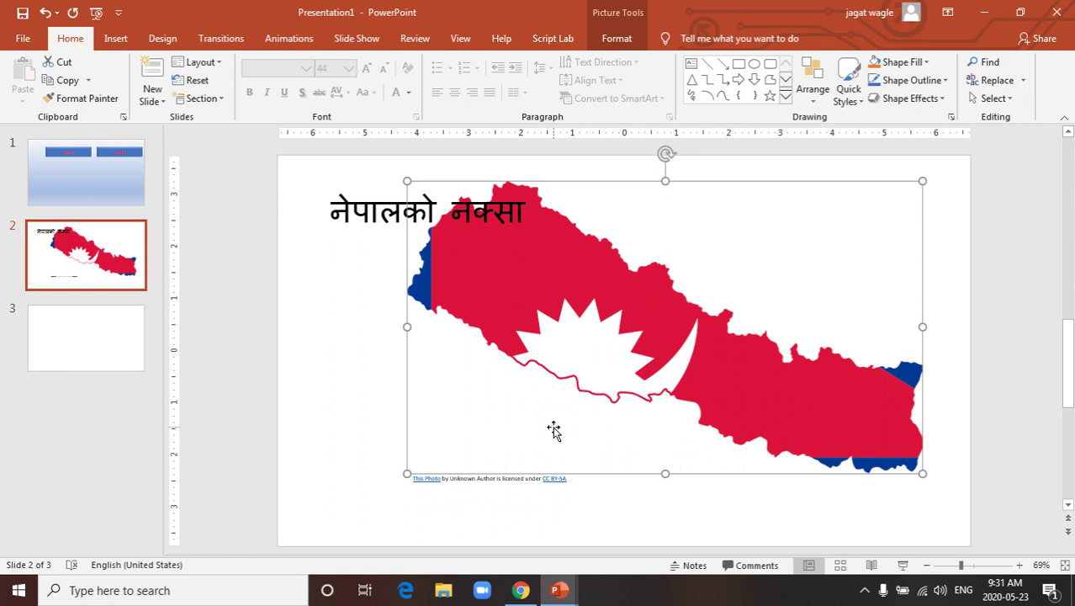
left_click(391, 425)
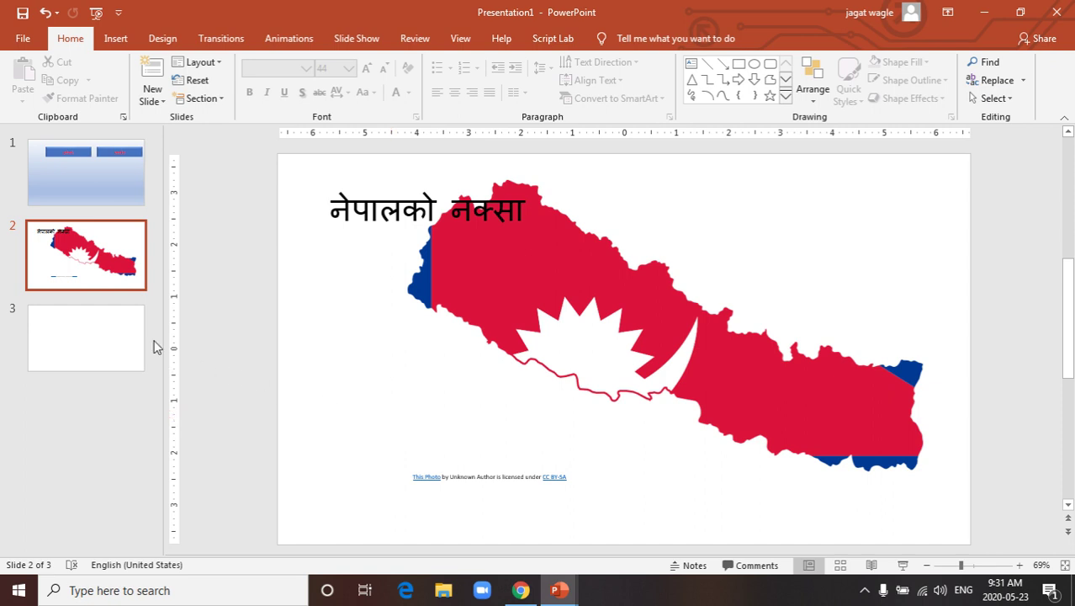
Step: On slide 3, type 'nepal sambandhi bhidiyo' in Nepali to form नेपाल सम्बन्धि भिडियो
left_click(103, 340)
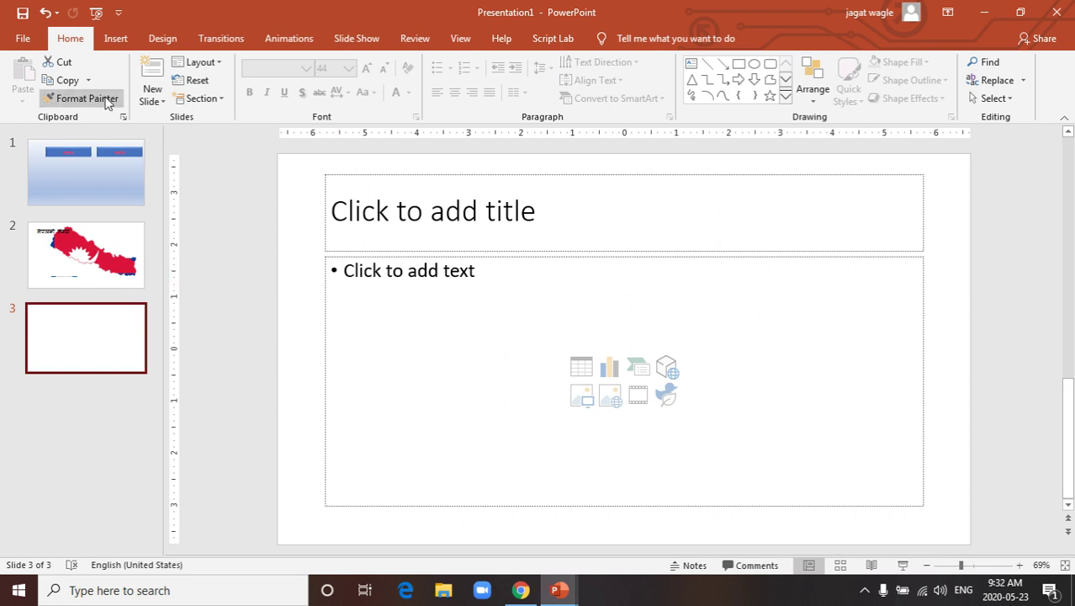
left_click(447, 209)
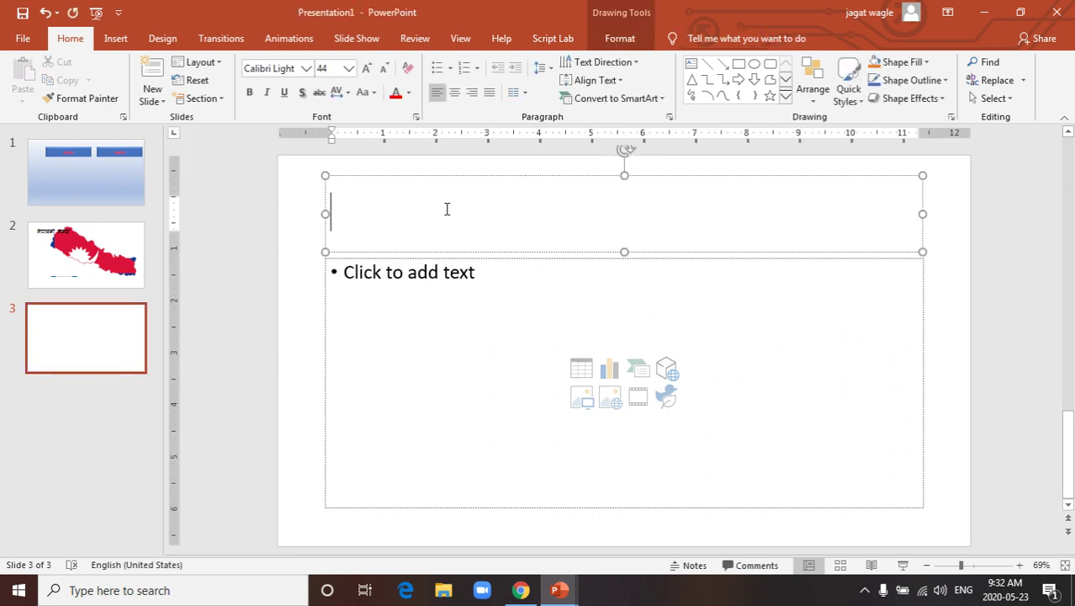
key("alt+shift")
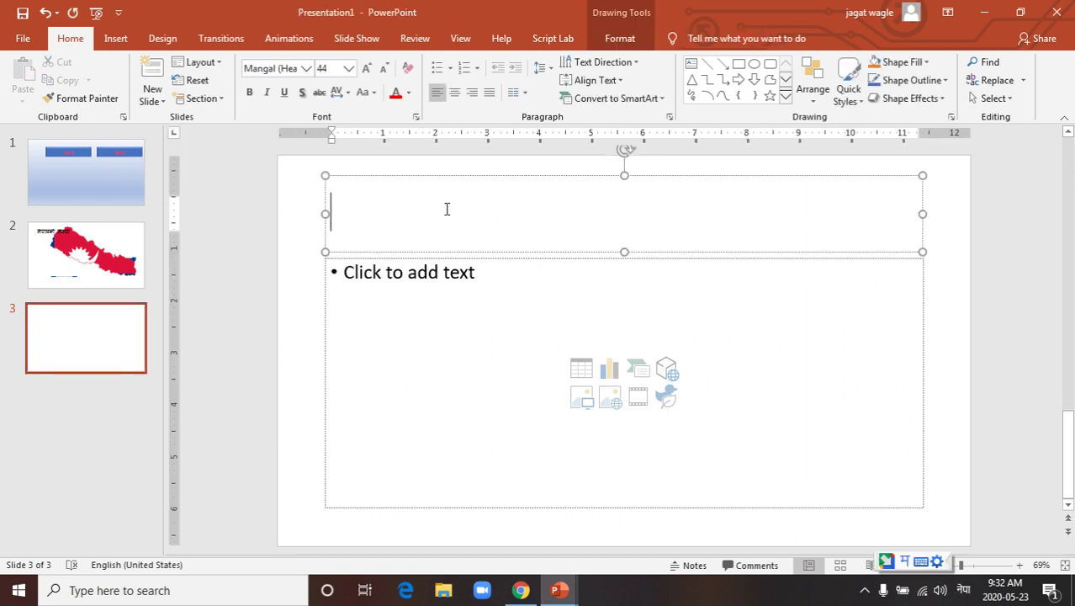
type("nepal ")
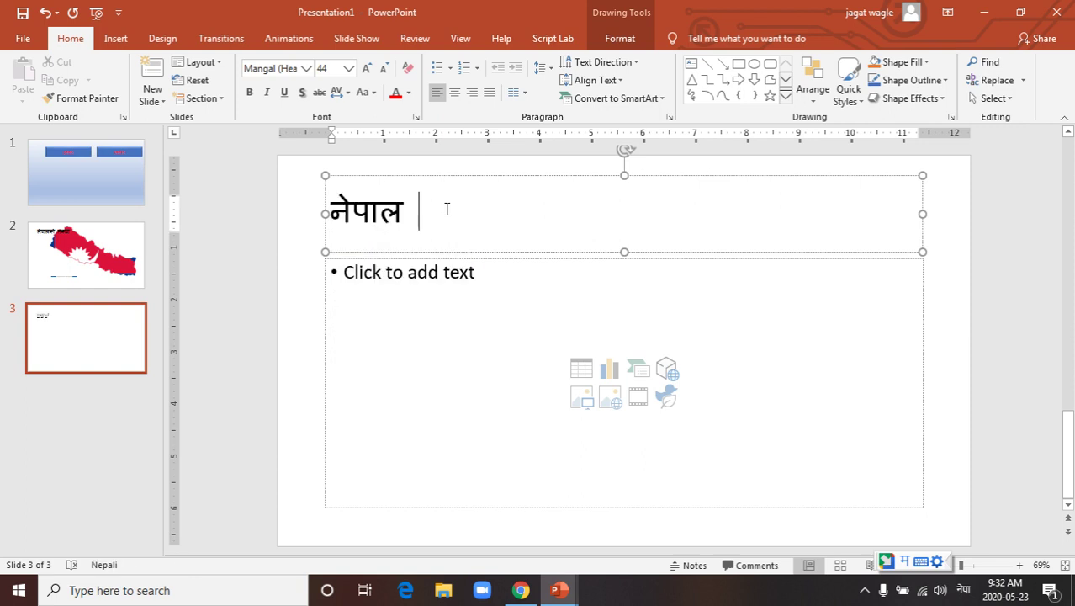
type("sam")
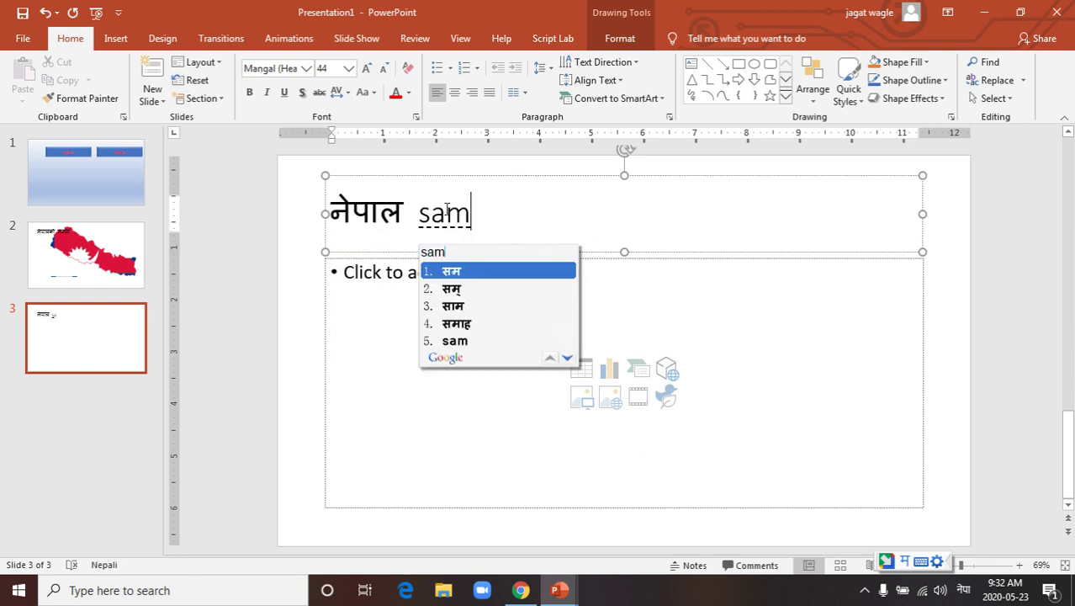
type("band")
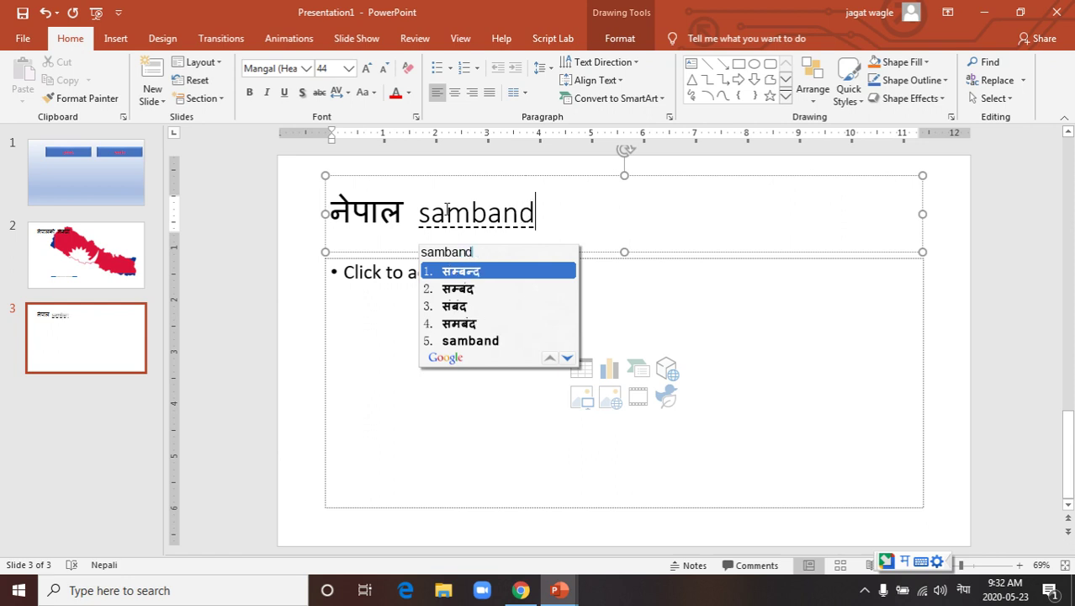
type("hi b")
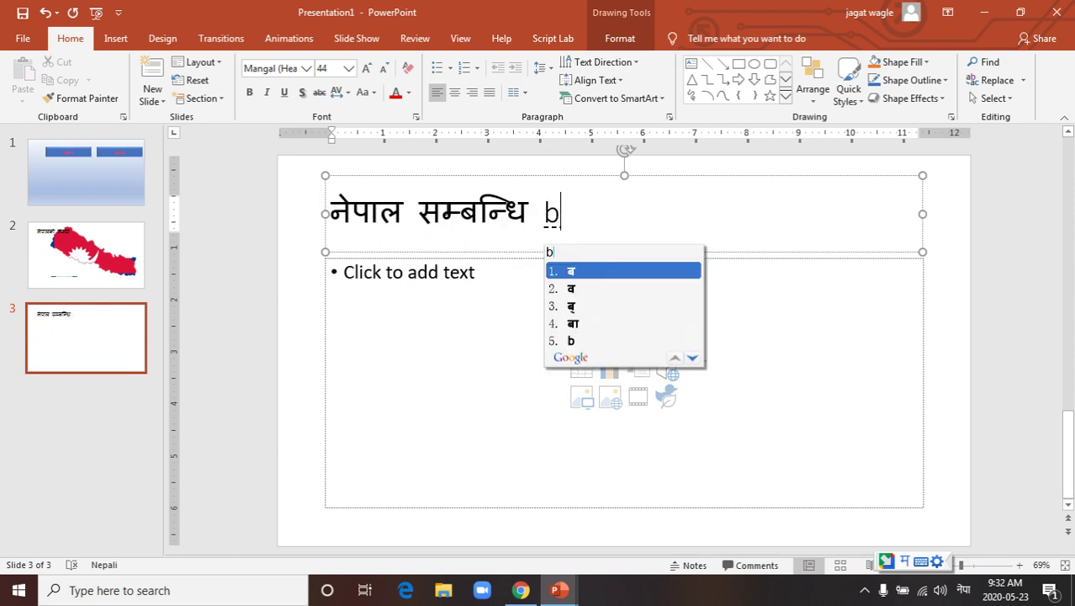
type("hidiy")
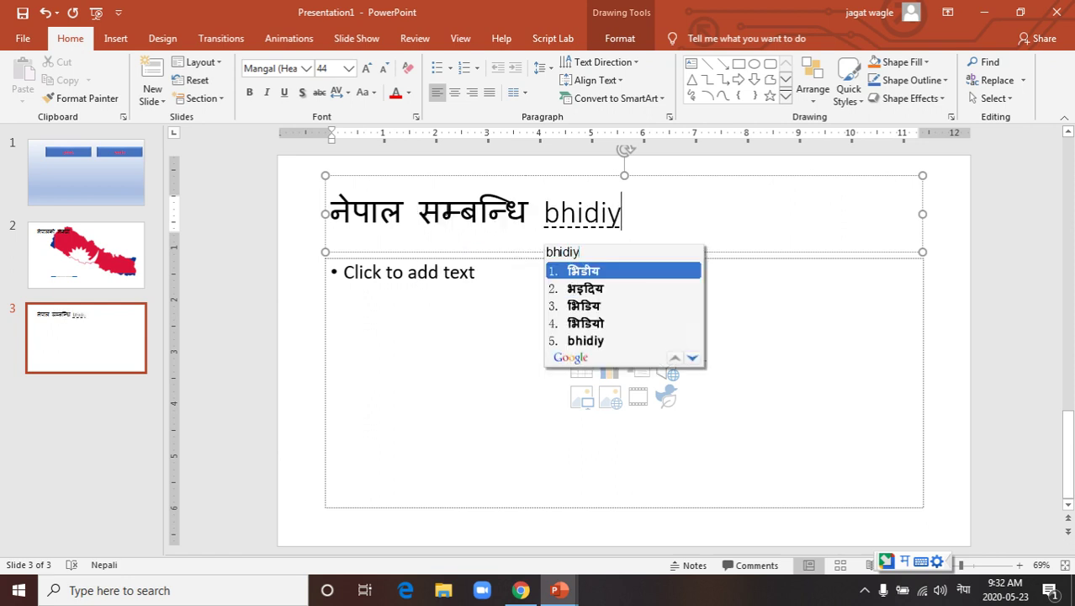
type("o")
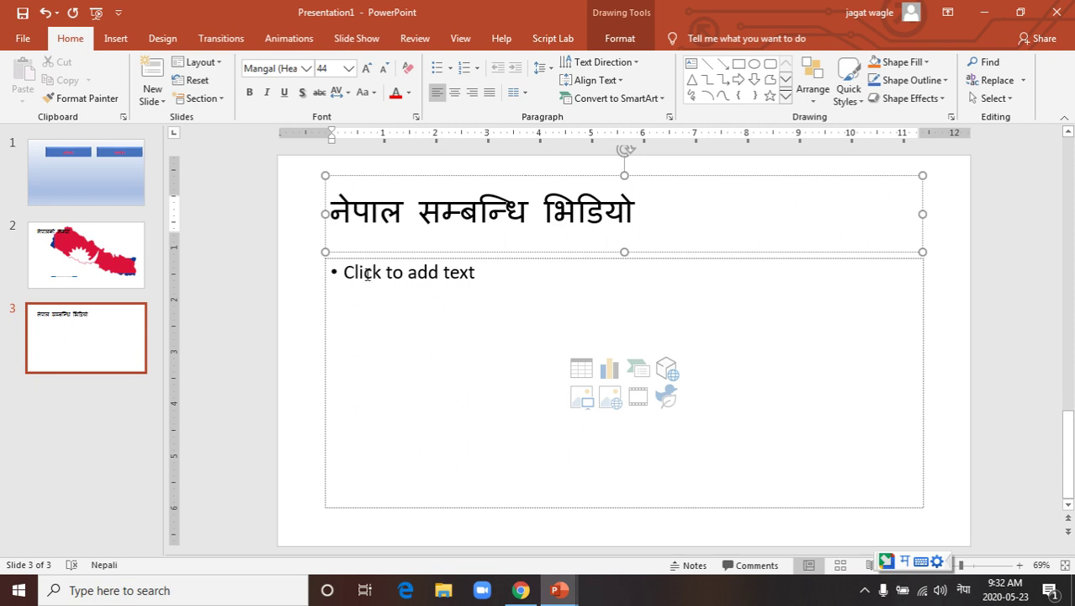
left_click(372, 277)
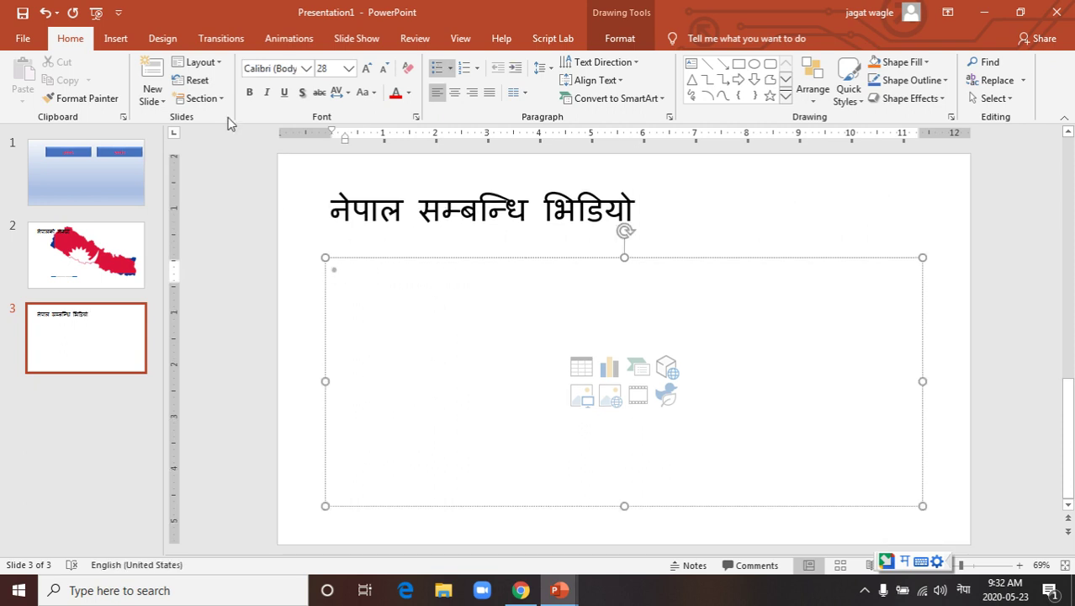
Step: Insert the first video file from the unite-1 folder onto slide 3
left_click(117, 39)
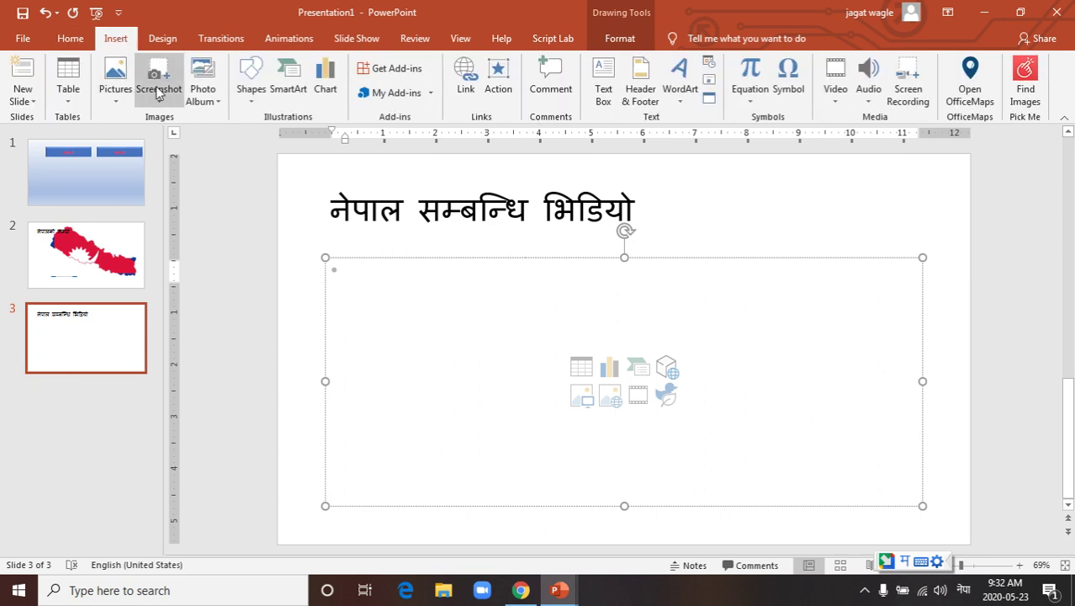
left_click(837, 102)
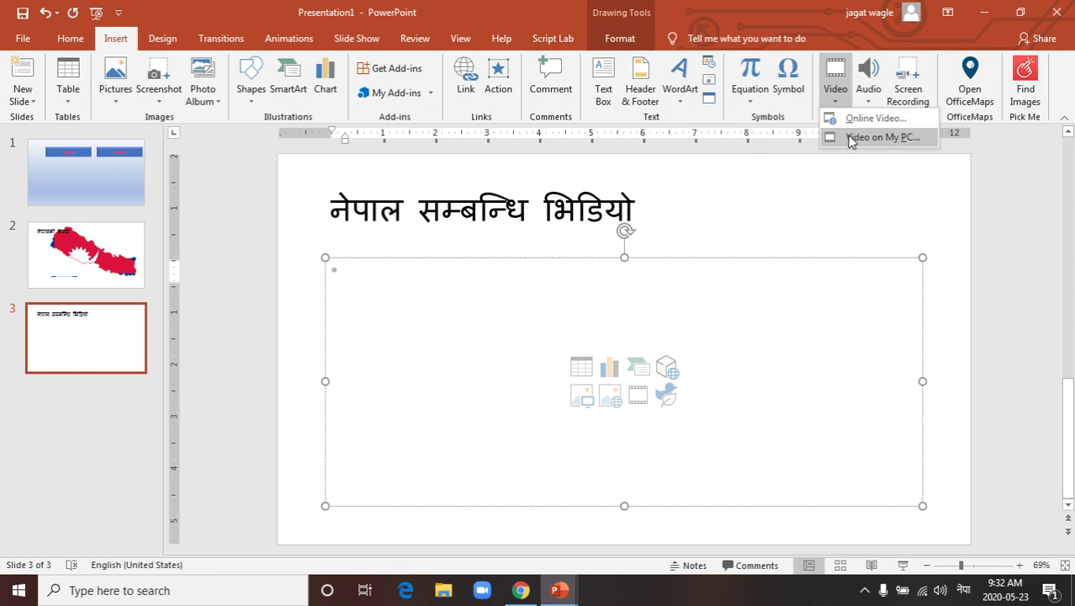
left_click(850, 138)
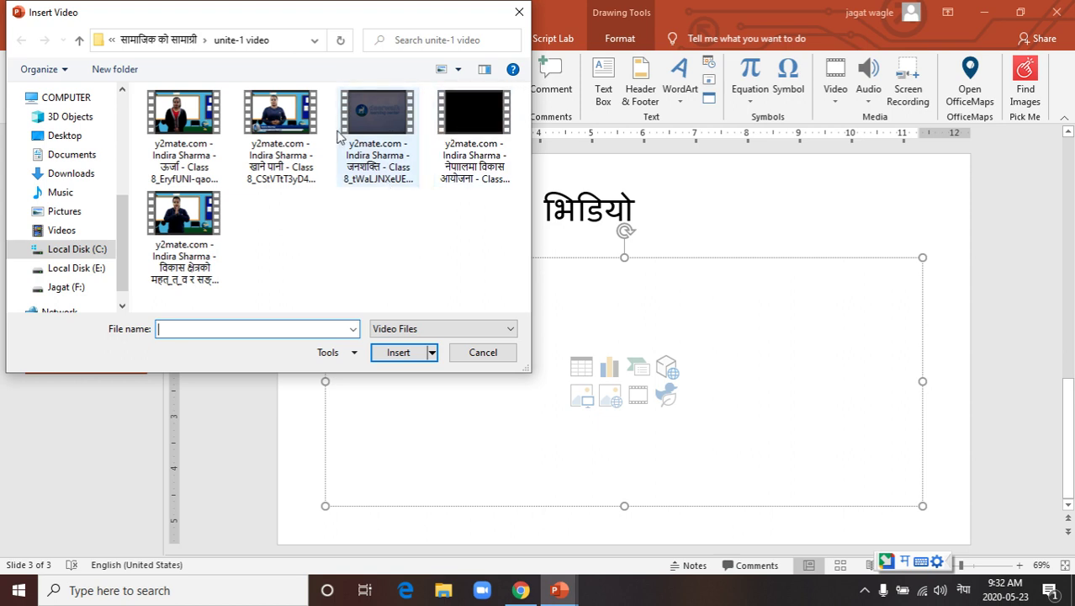
left_click(187, 120)
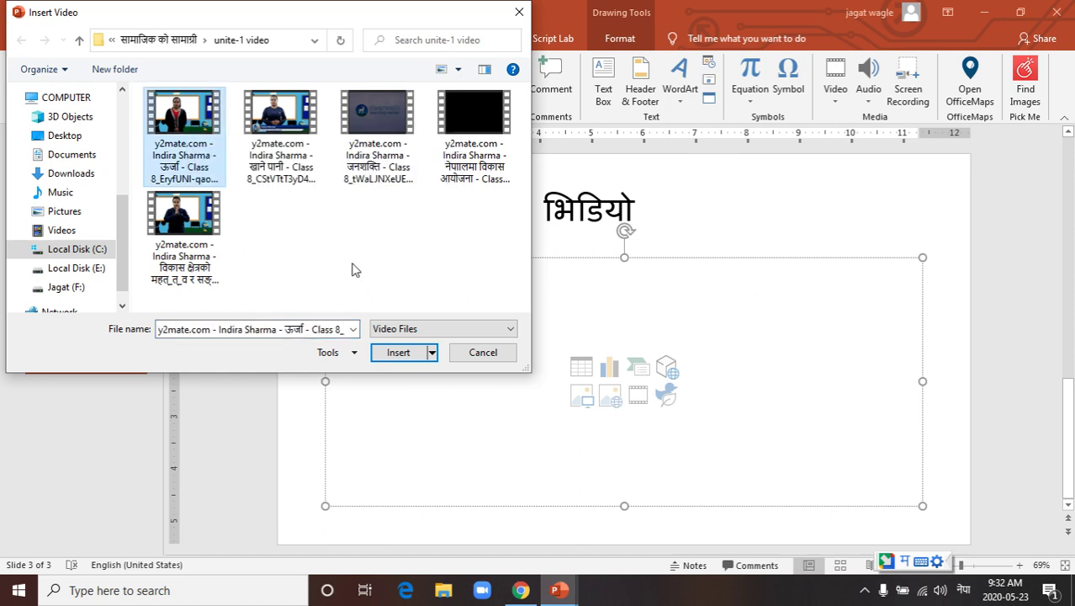
left_click(398, 353)
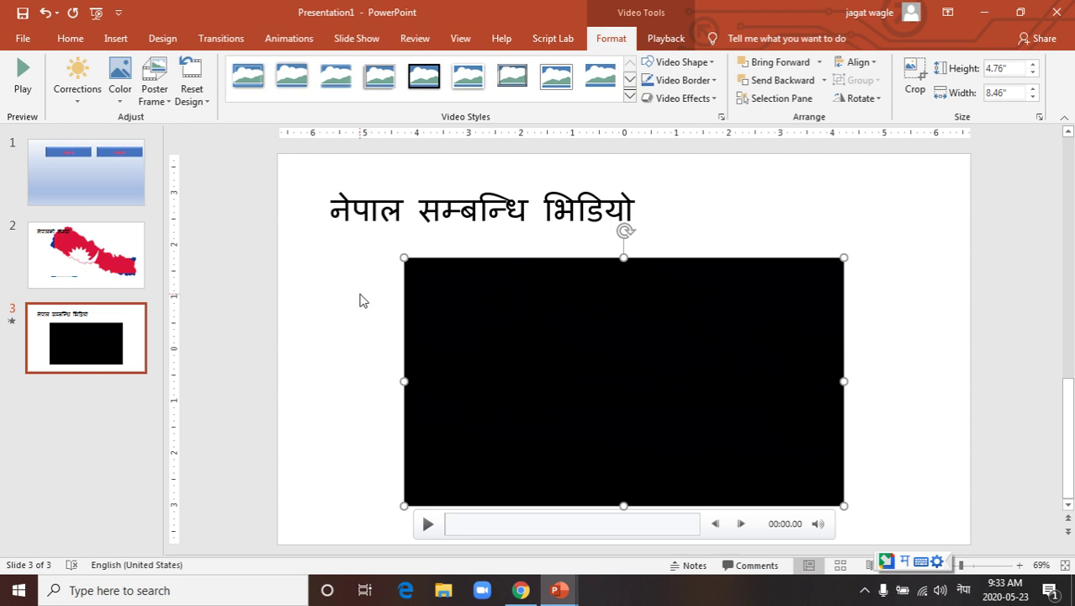
left_click(360, 301)
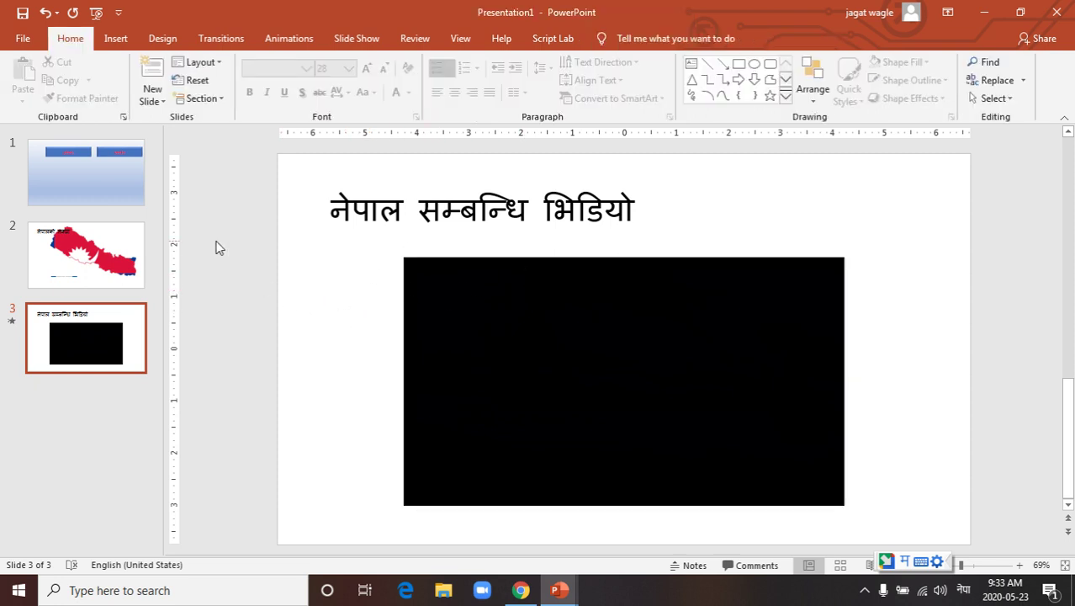
Step: Hyperlink the photo button on slide 1 to the नेपालको नक्सा map slide
left_click(117, 183)
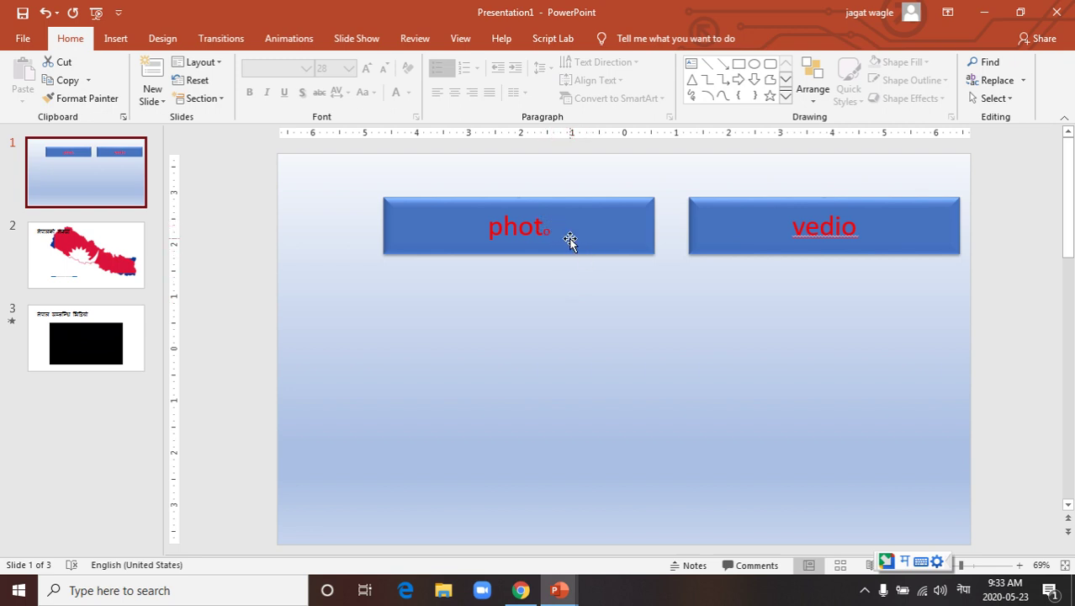
left_click(577, 249)
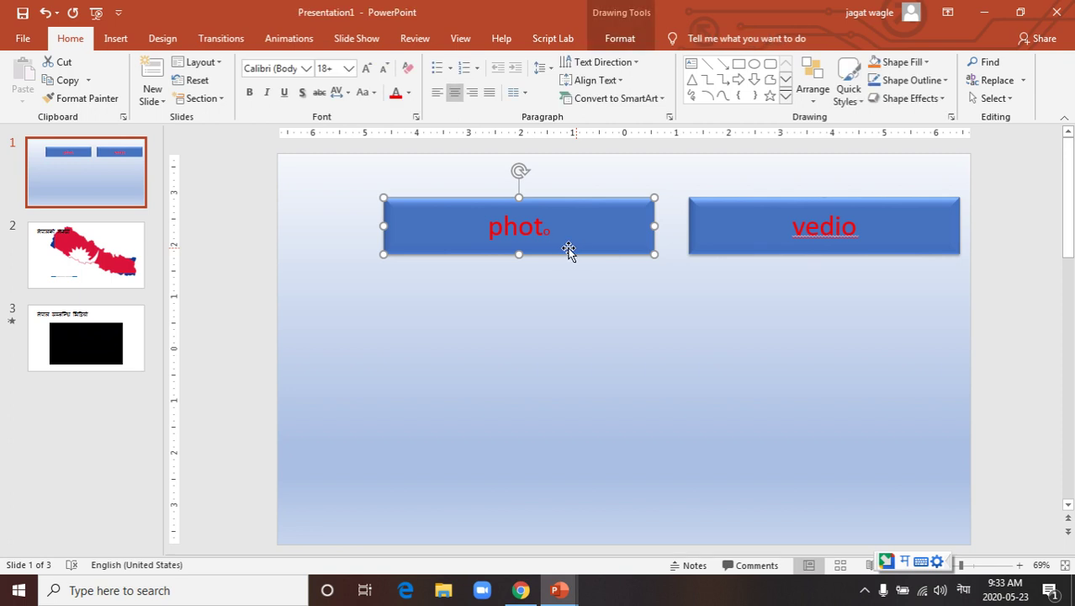
right_click(383, 235)
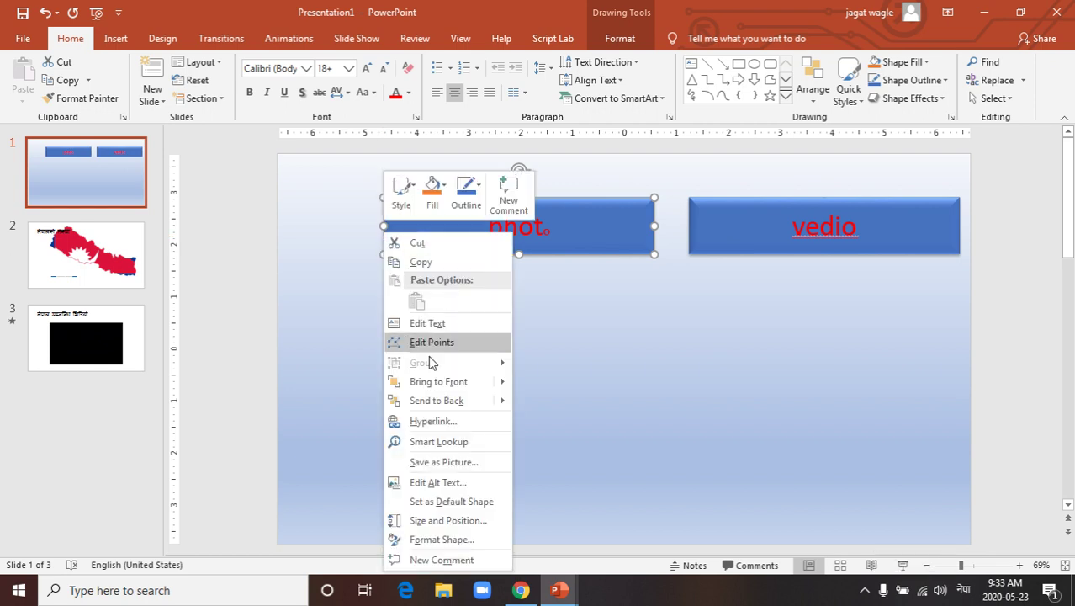
left_click(430, 421)
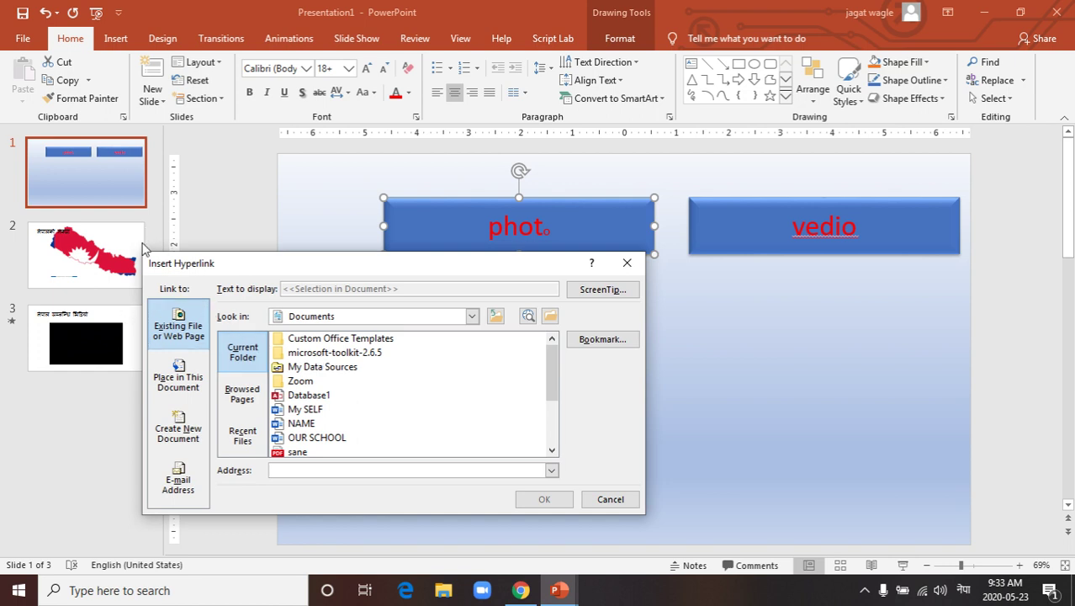
left_click(180, 380)
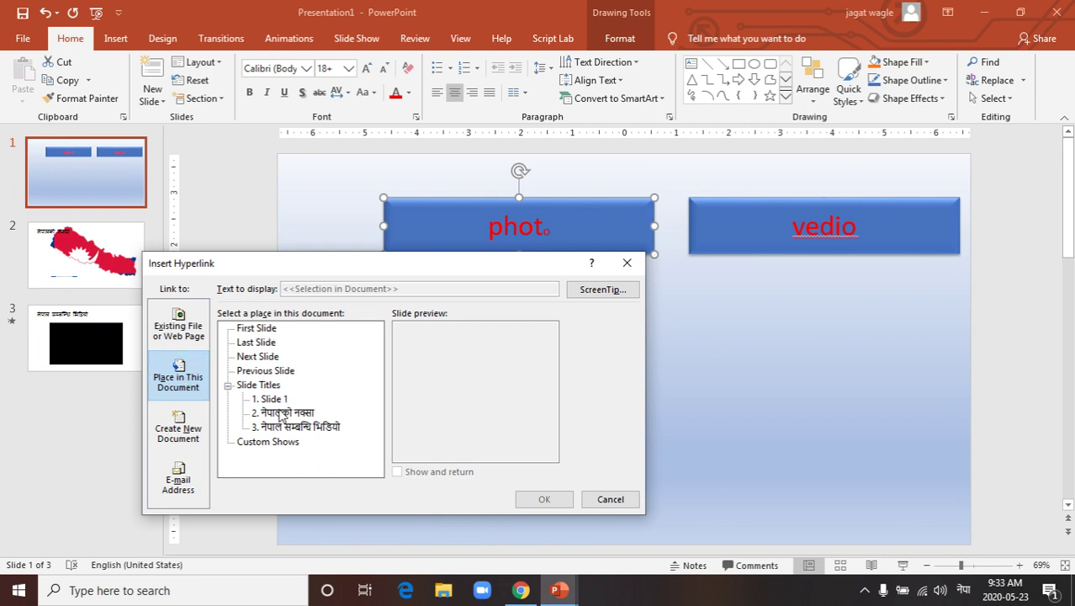
left_click(282, 414)
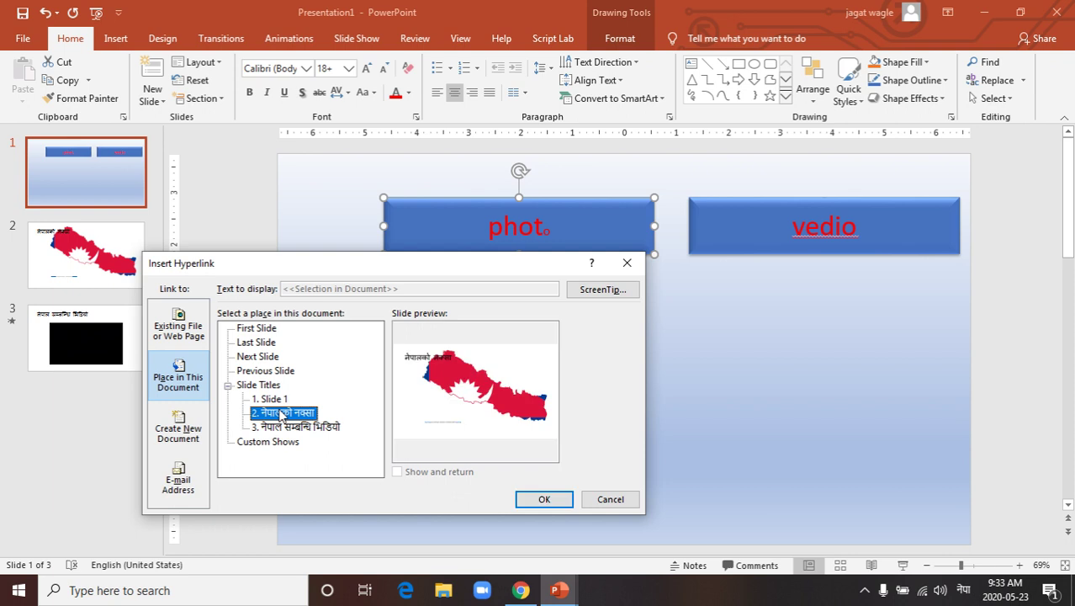
left_click(545, 500)
mouse_move(510, 221)
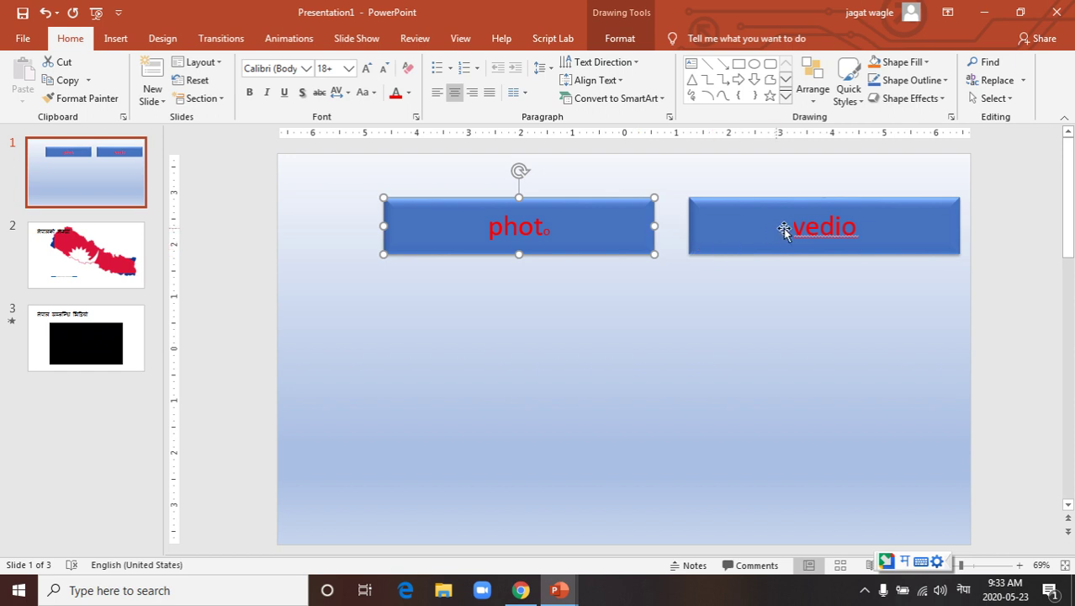
Step: Hyperlink the vedio button to slide 3, नेपाल सम्बन्धि भिडियो
left_click(705, 245)
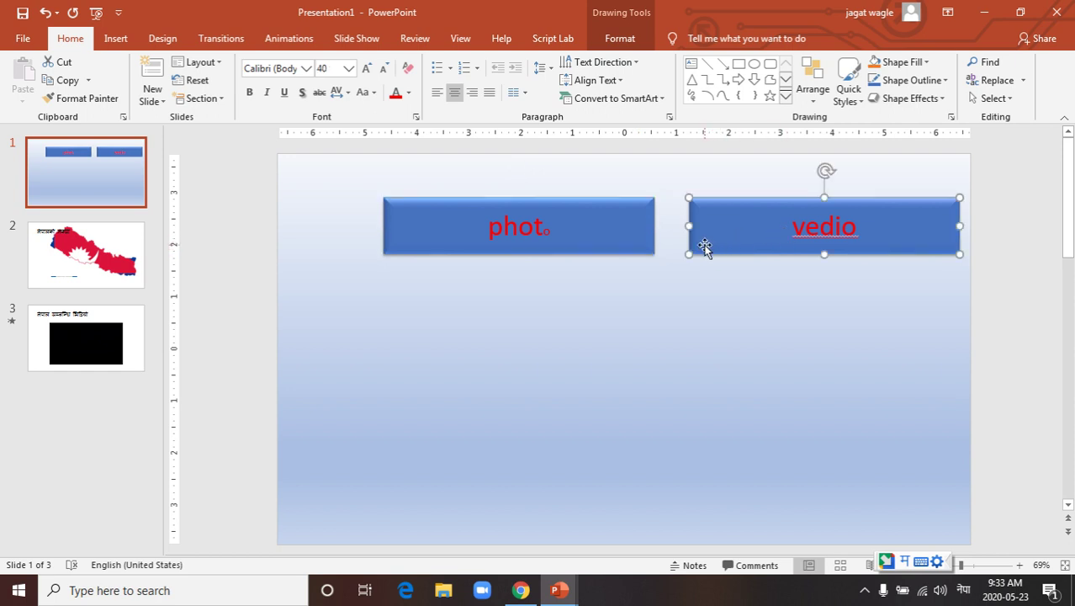
right_click(704, 245)
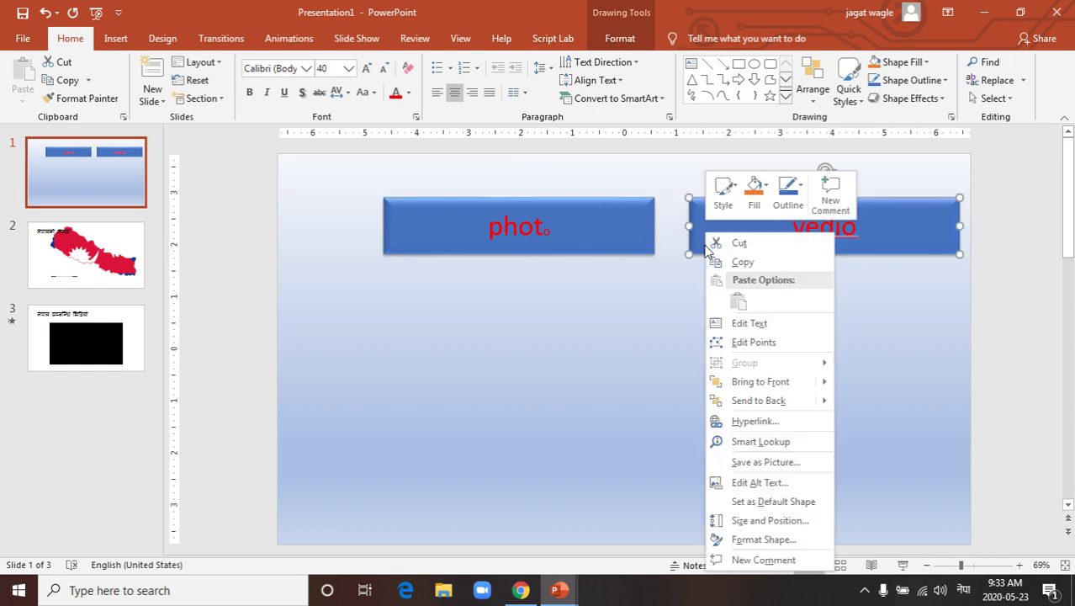
left_click(754, 421)
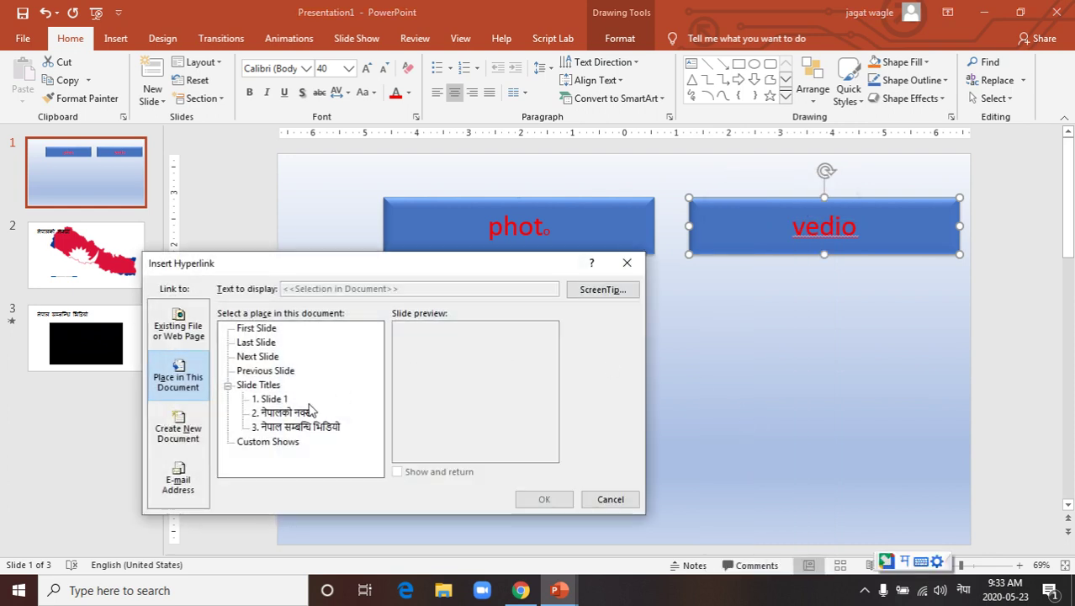
left_click(270, 416)
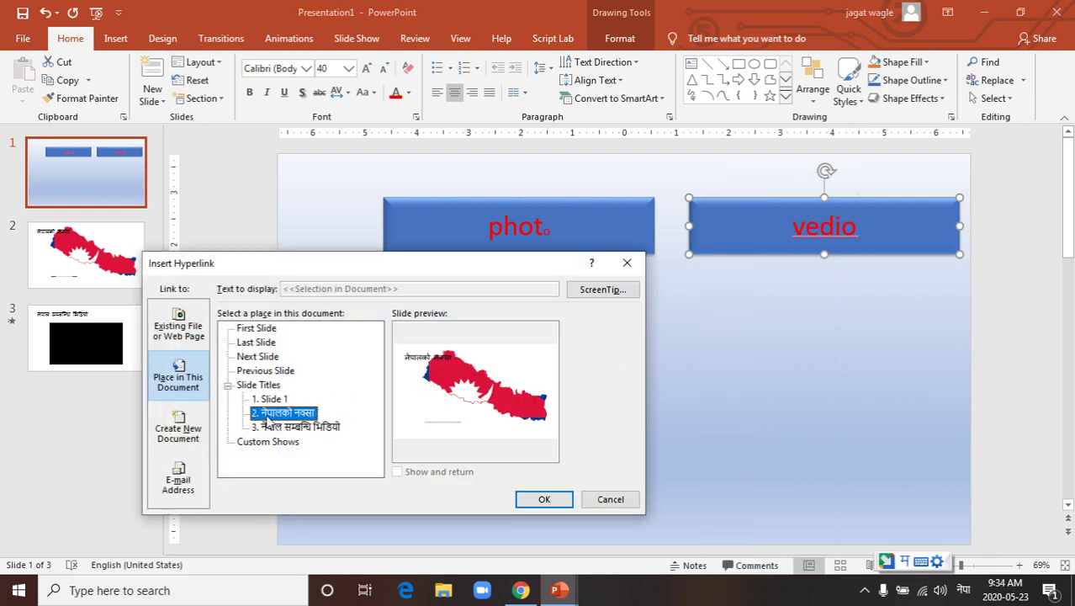
left_click(286, 430)
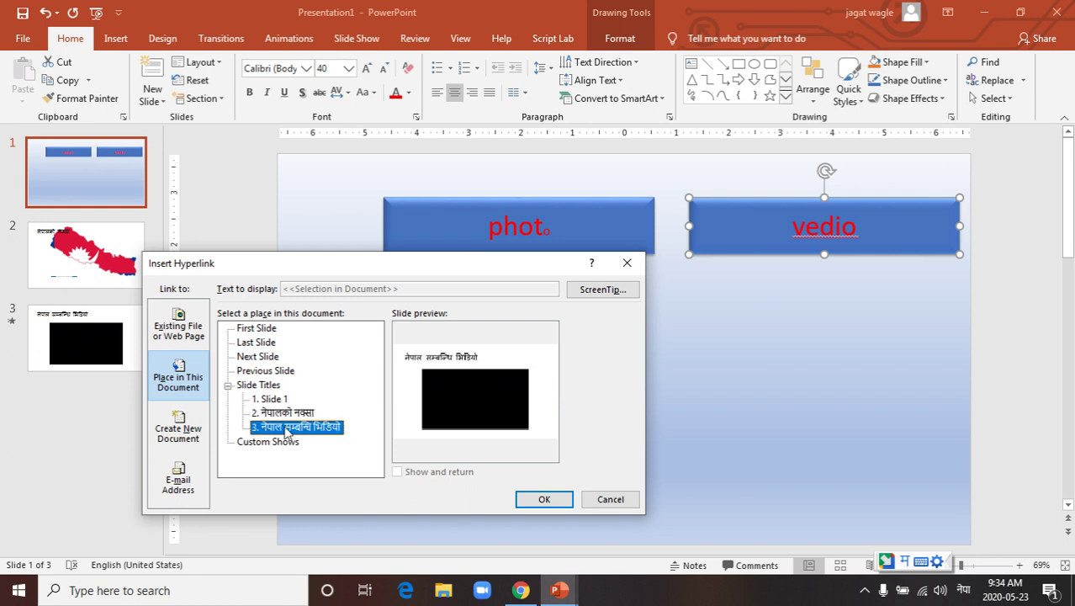
left_click(553, 500)
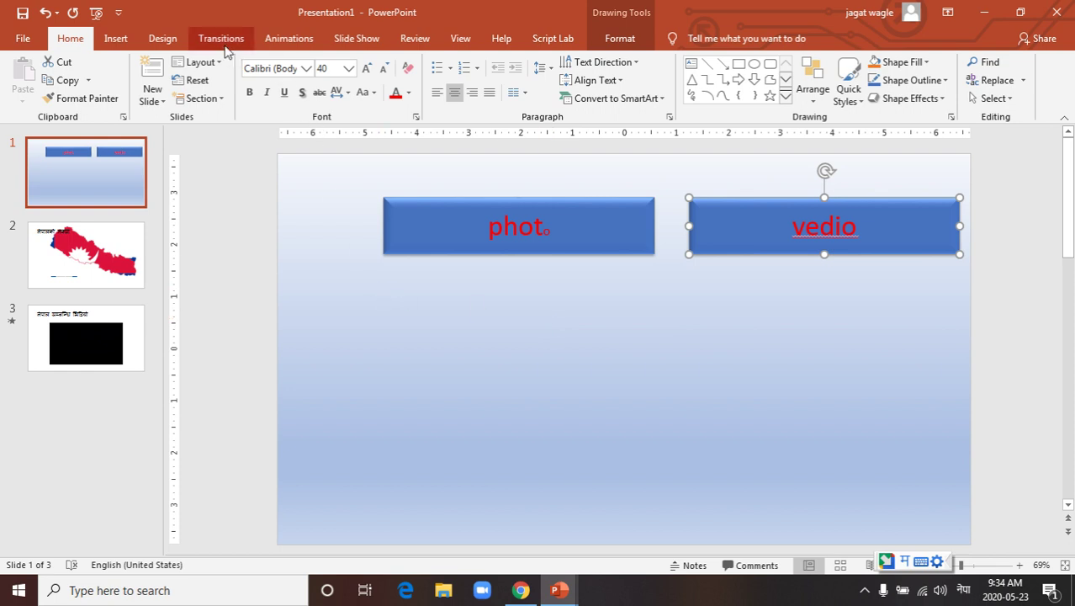
left_click(351, 40)
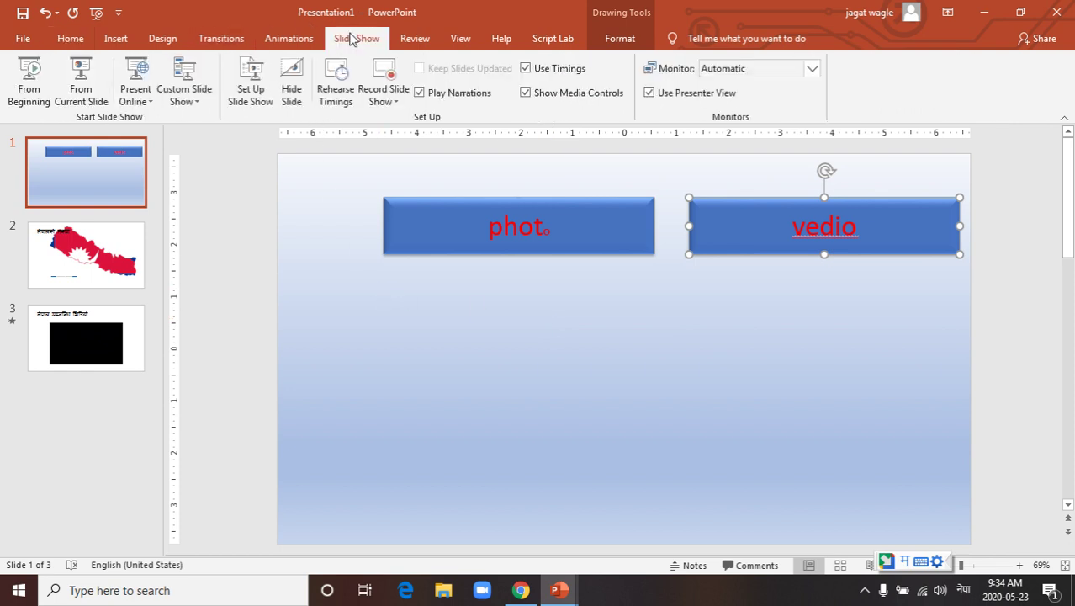
left_click(25, 83)
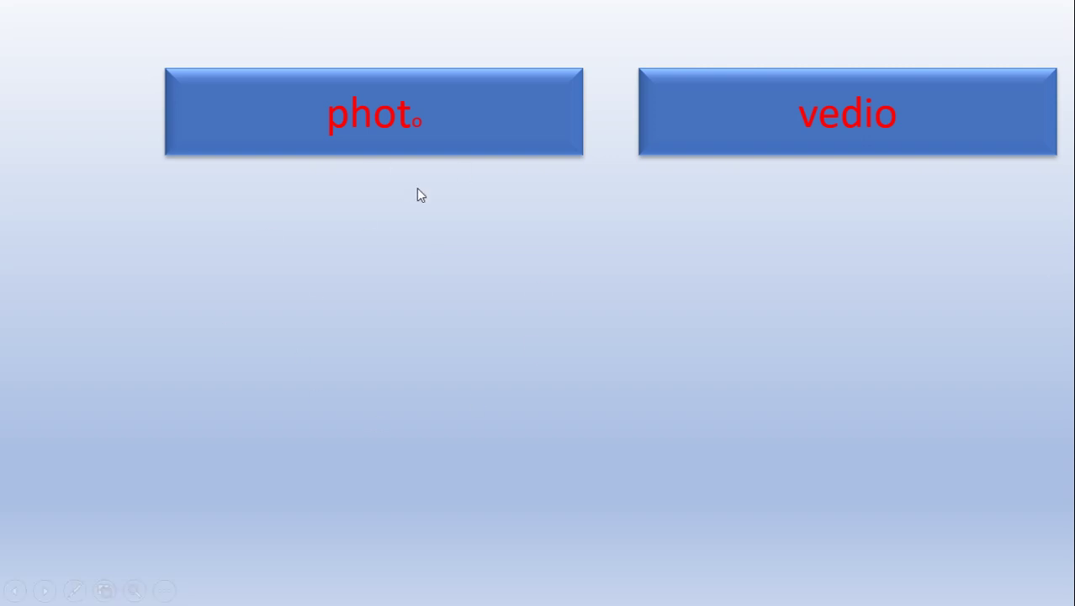
left_click(380, 126)
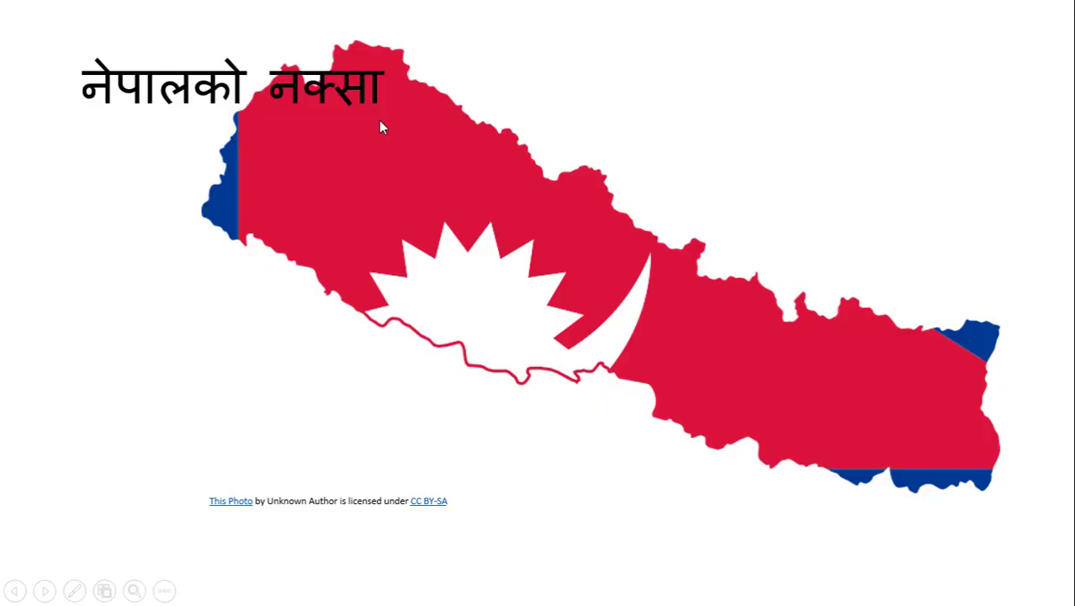
key("Escape")
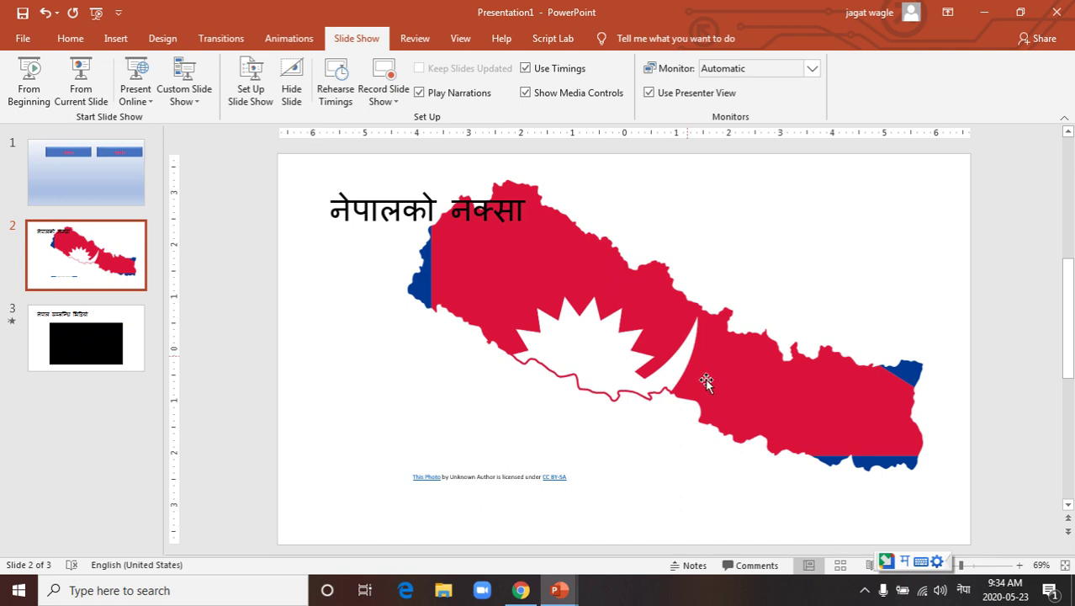
Step: Draw an Up Arrow shape at the top right of the map slide
left_click(859, 219)
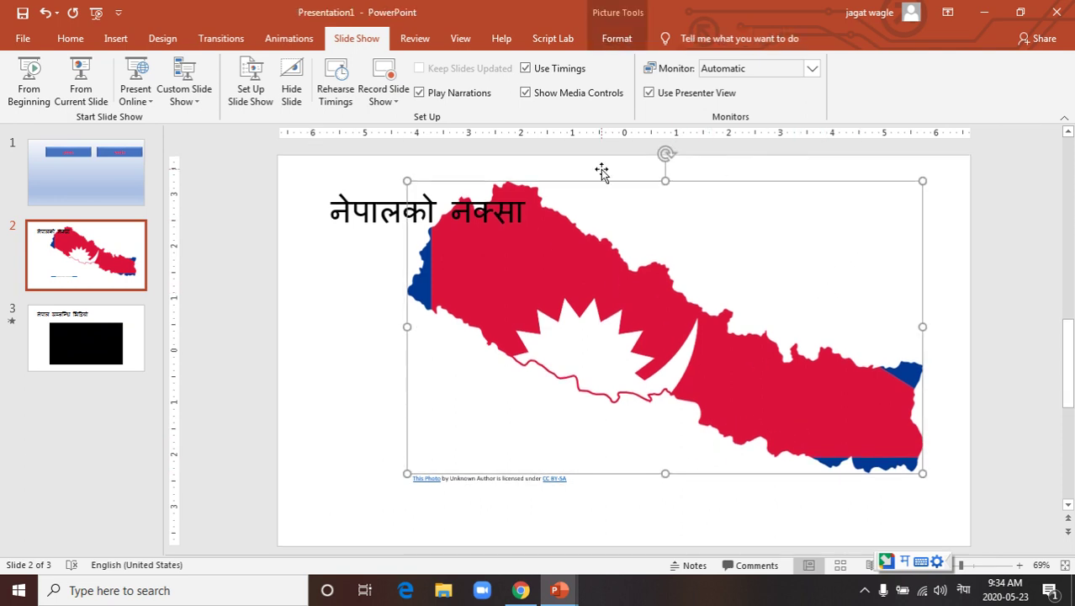
left_click(112, 38)
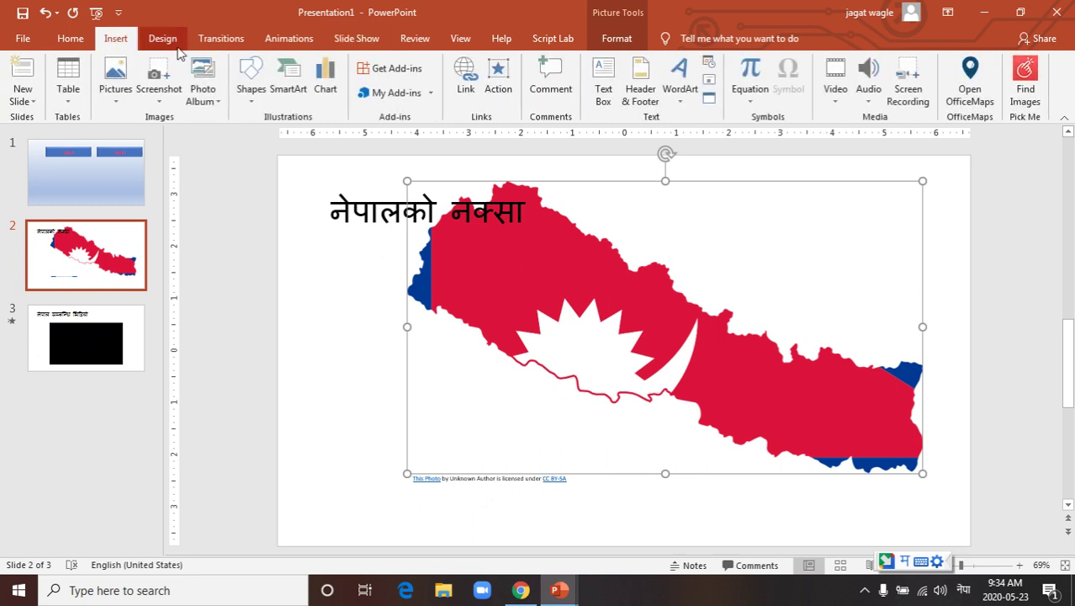
left_click(251, 80)
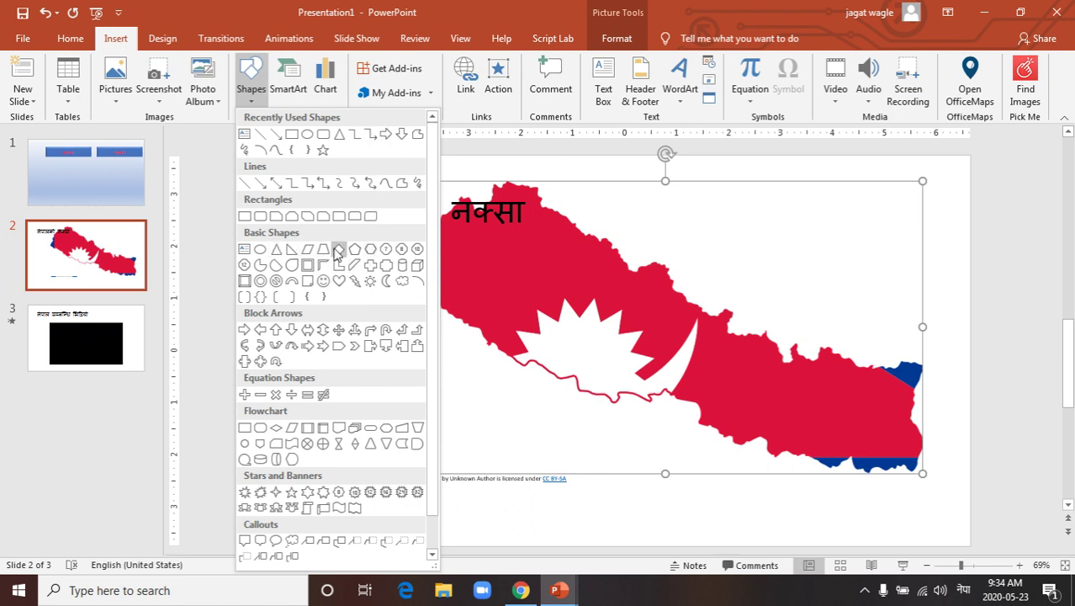
left_click(276, 330)
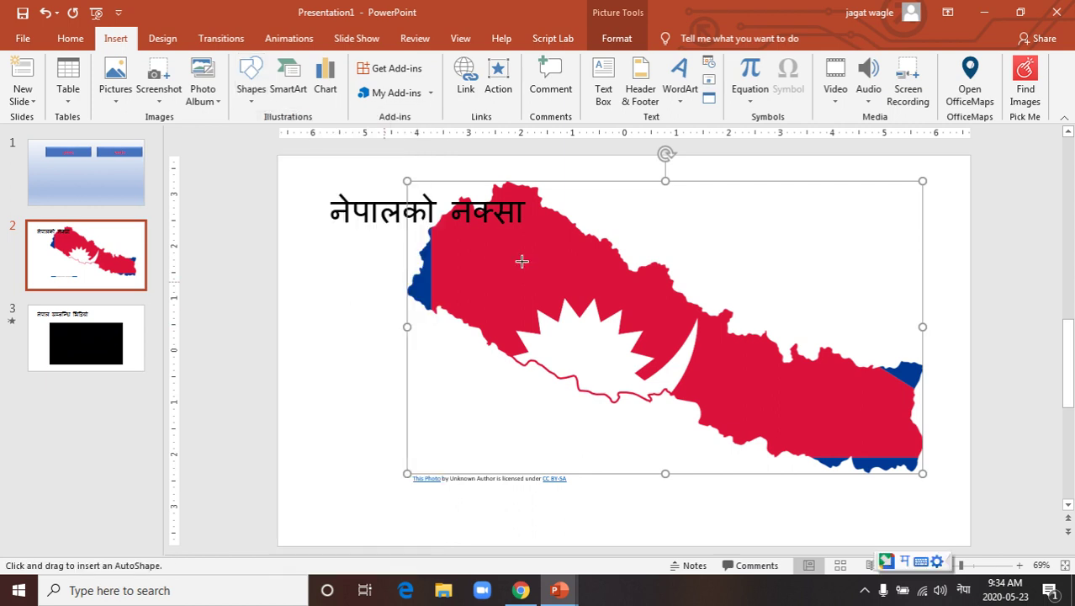
left_click_drag(829, 205, 880, 270)
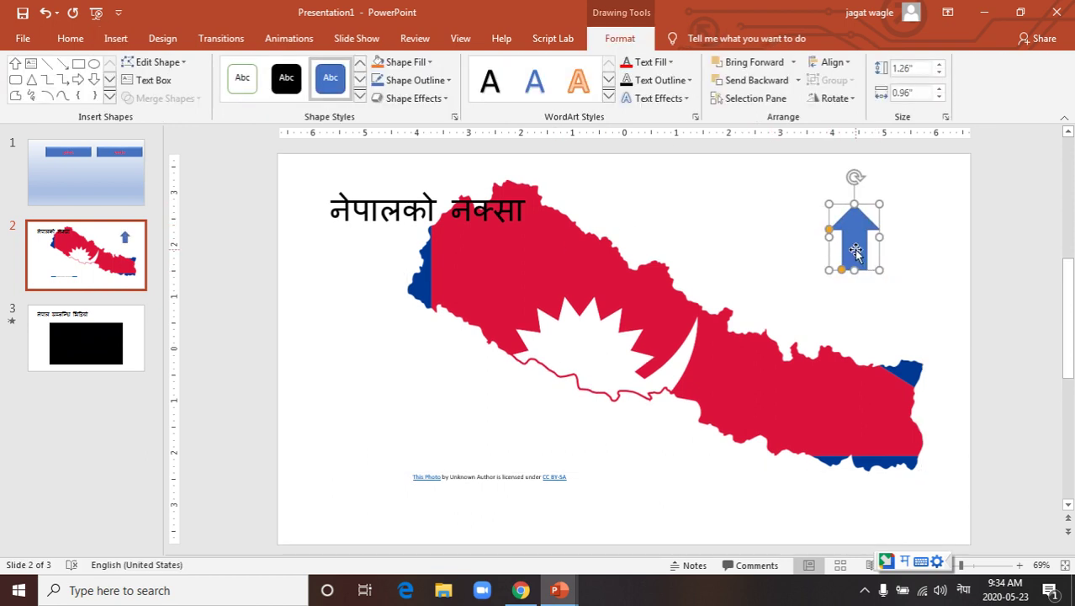
Step: Hyperlink the up-arrow to Slide 1 within this document
right_click(855, 249)
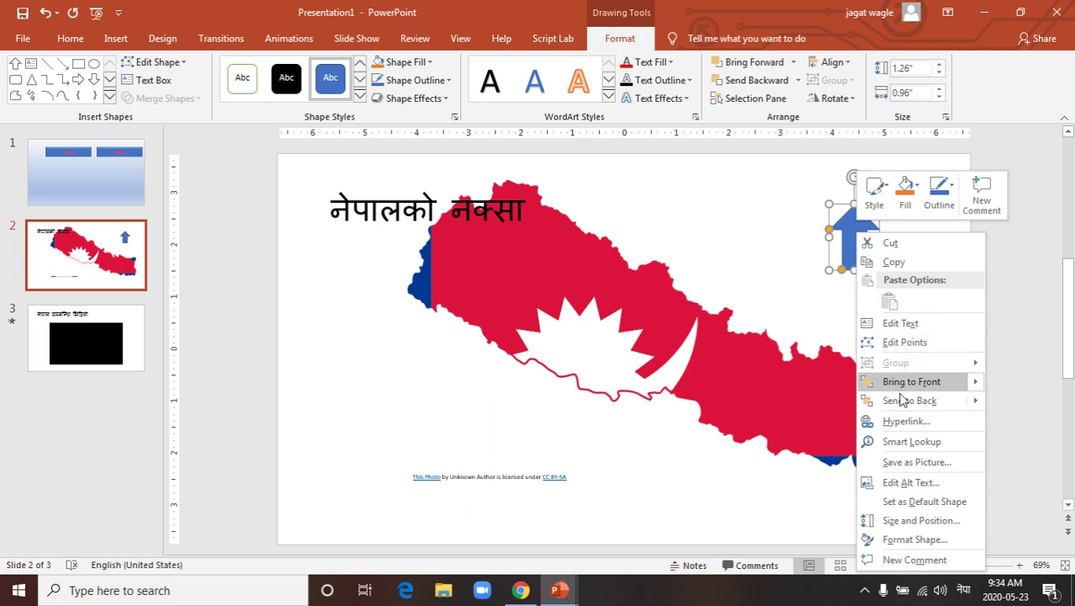
left_click(900, 424)
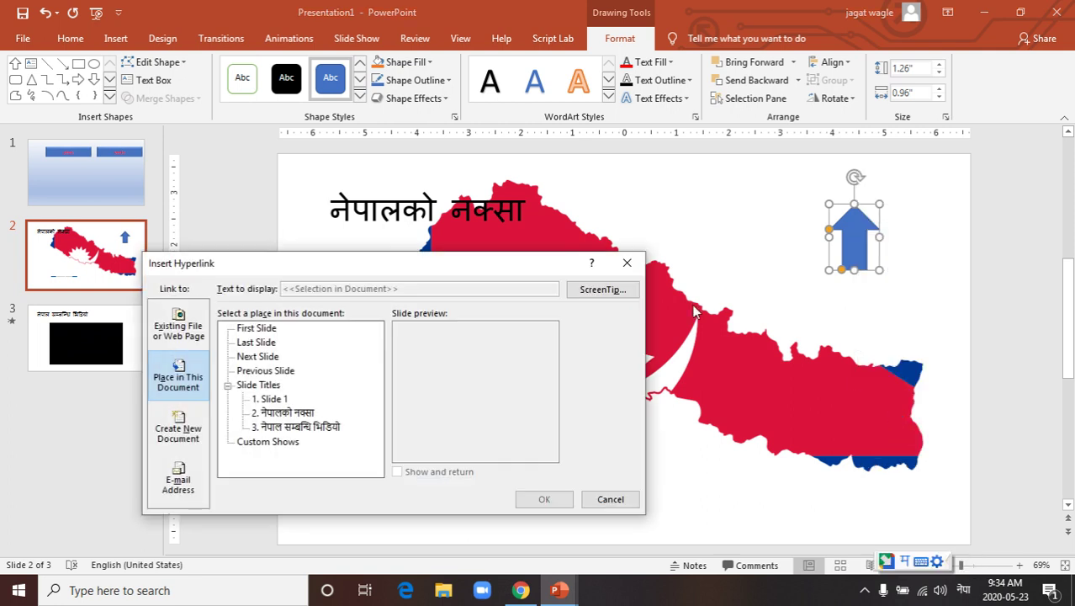
left_click(270, 399)
left_click(549, 499)
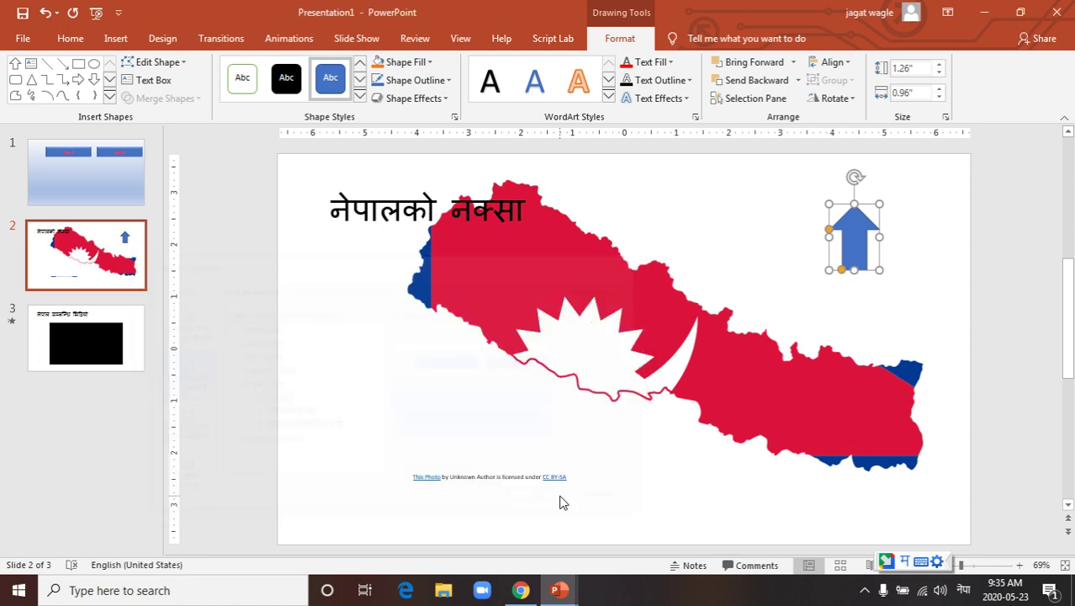
Step: Draw an up-arrow right of the video on slide 3 and enlarge the video
left_click(104, 327)
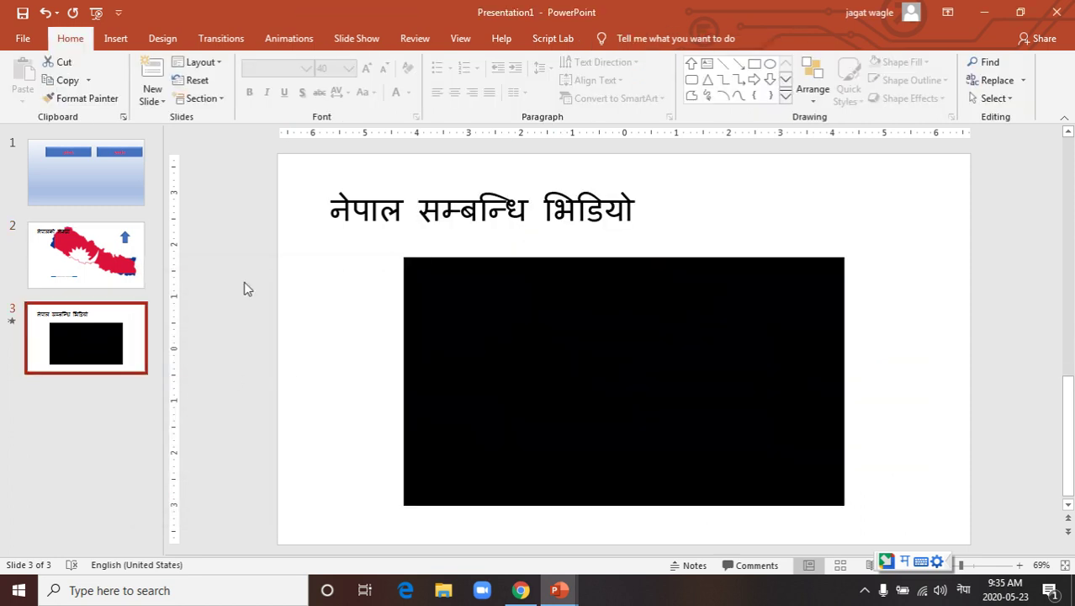
left_click(115, 38)
left_click(251, 80)
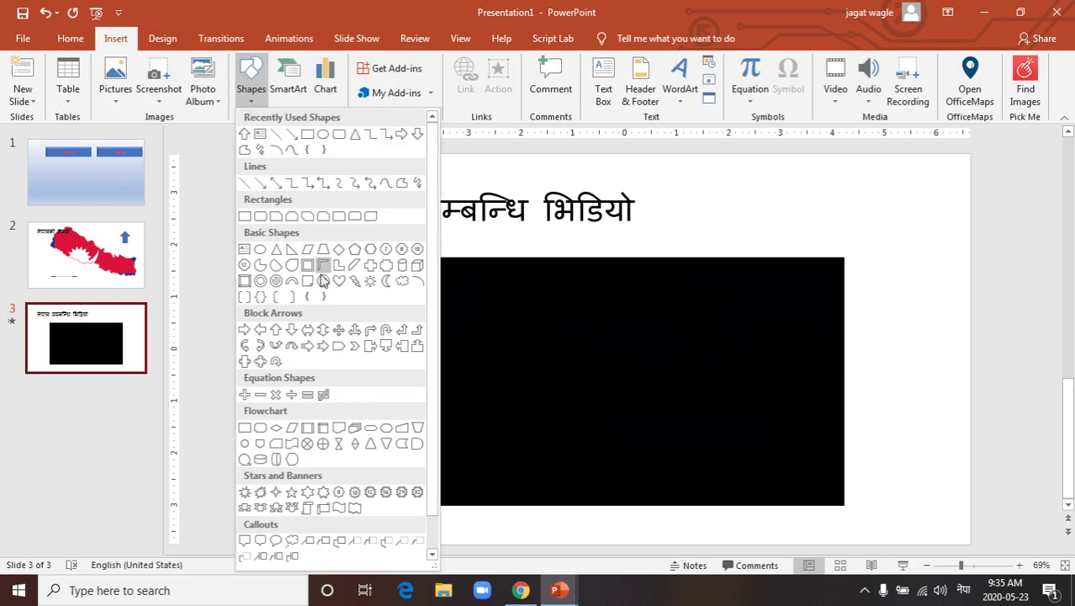
left_click(276, 326)
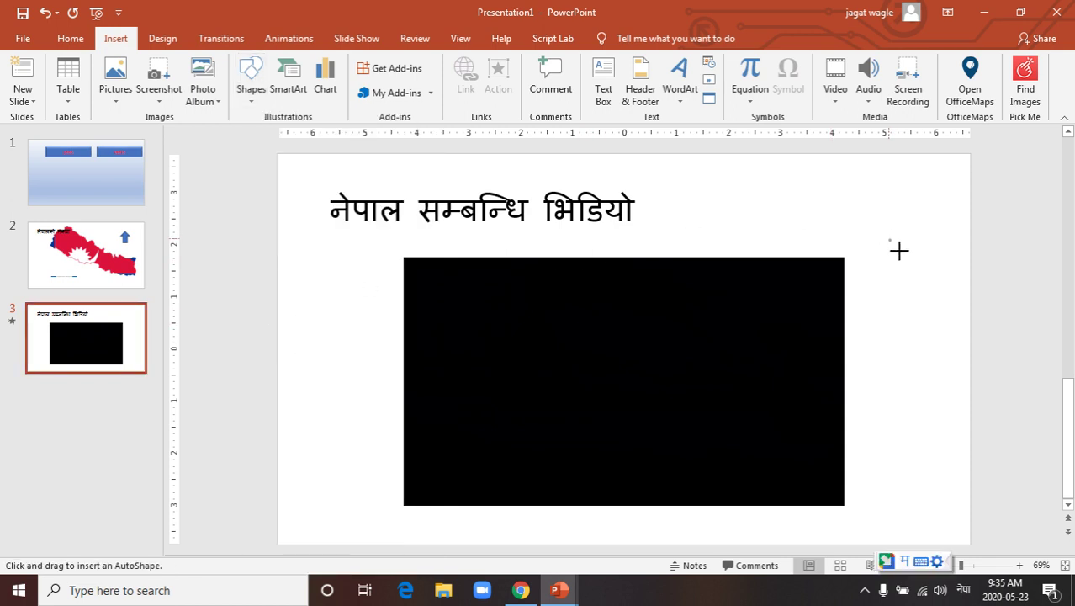
left_click_drag(889, 240, 934, 305)
left_click(757, 303)
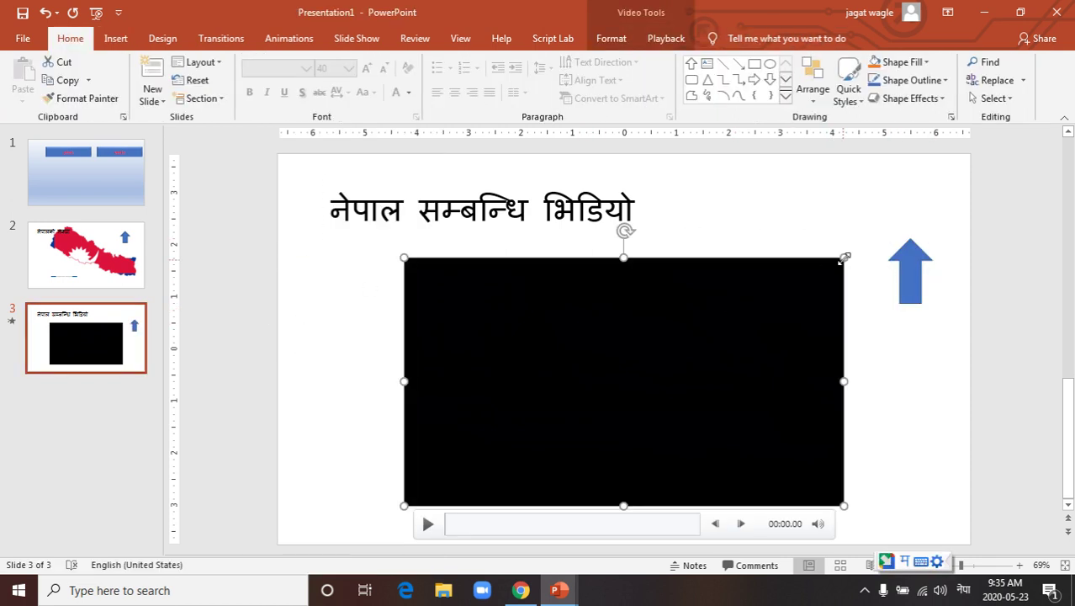
left_click_drag(844, 259, 860, 228)
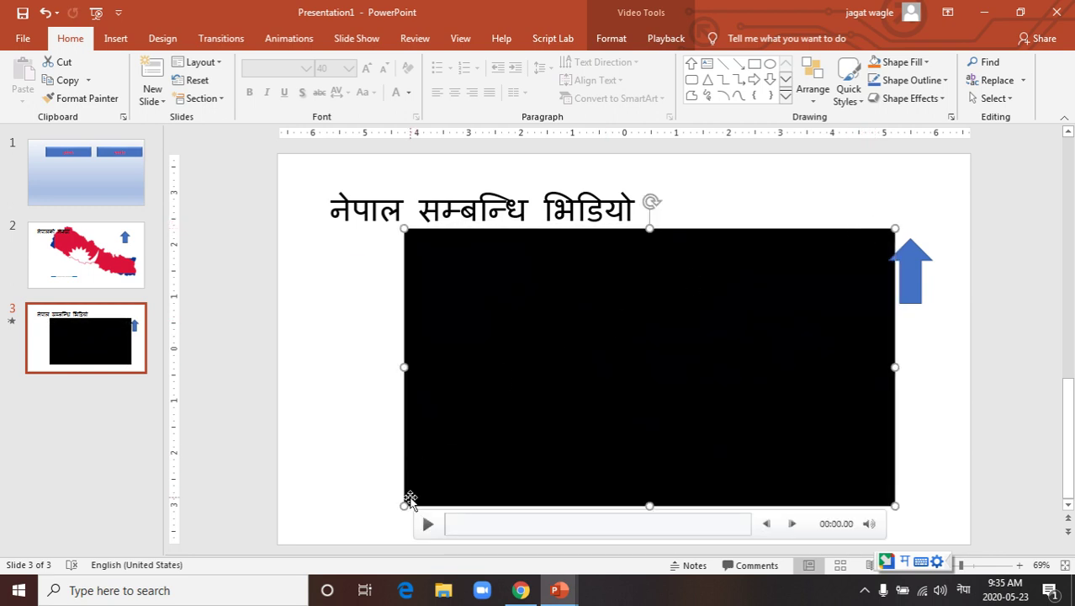
Step: Hyperlink the slide 3 up-arrow to Slide 1
left_click(903, 269)
right_click(903, 269)
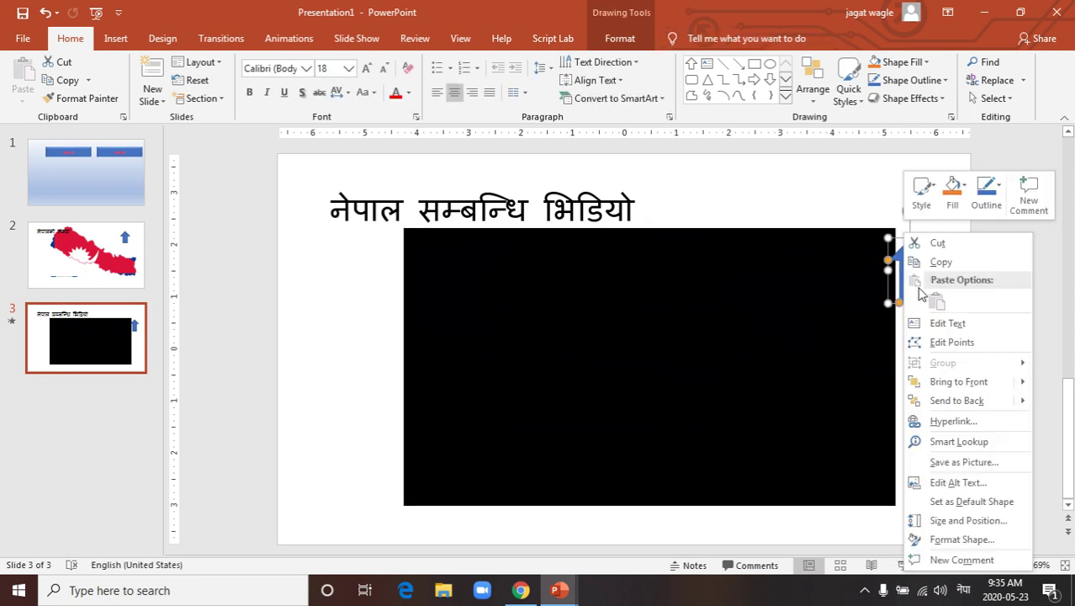
left_click(955, 418)
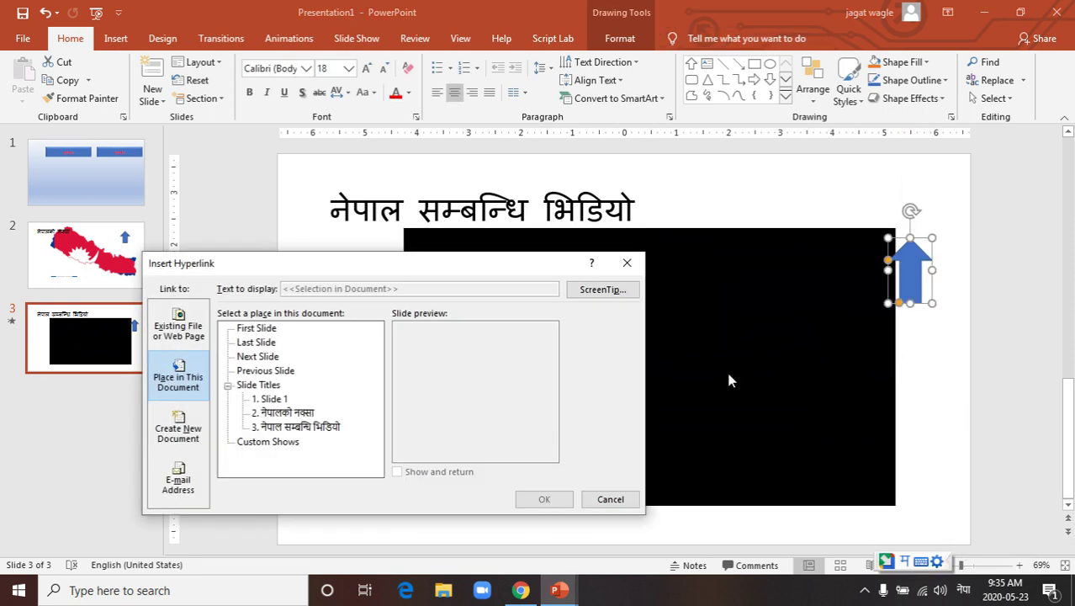
left_click(281, 401)
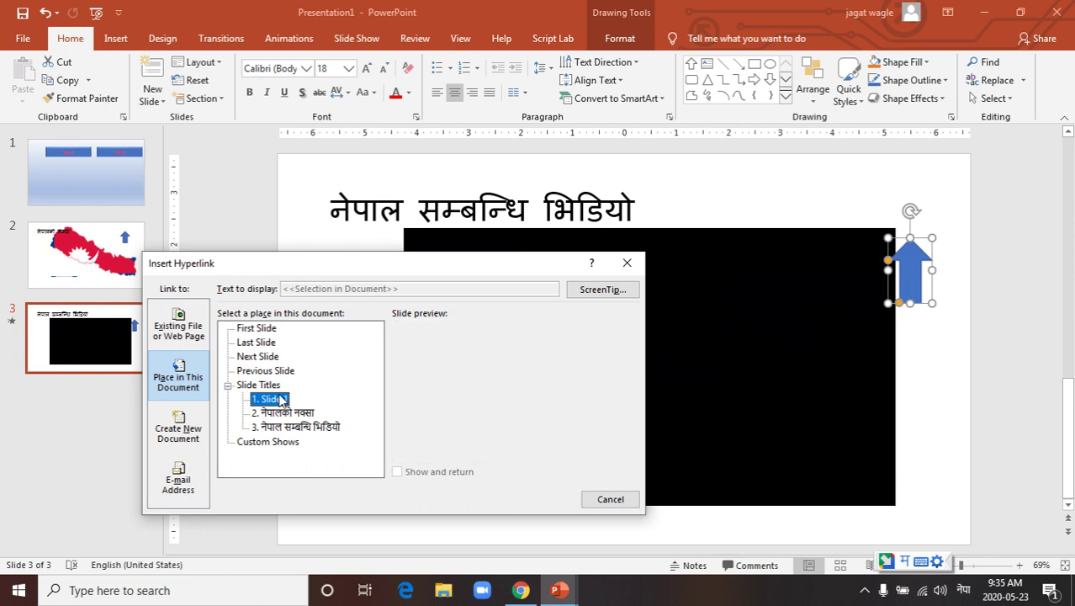
left_click(545, 500)
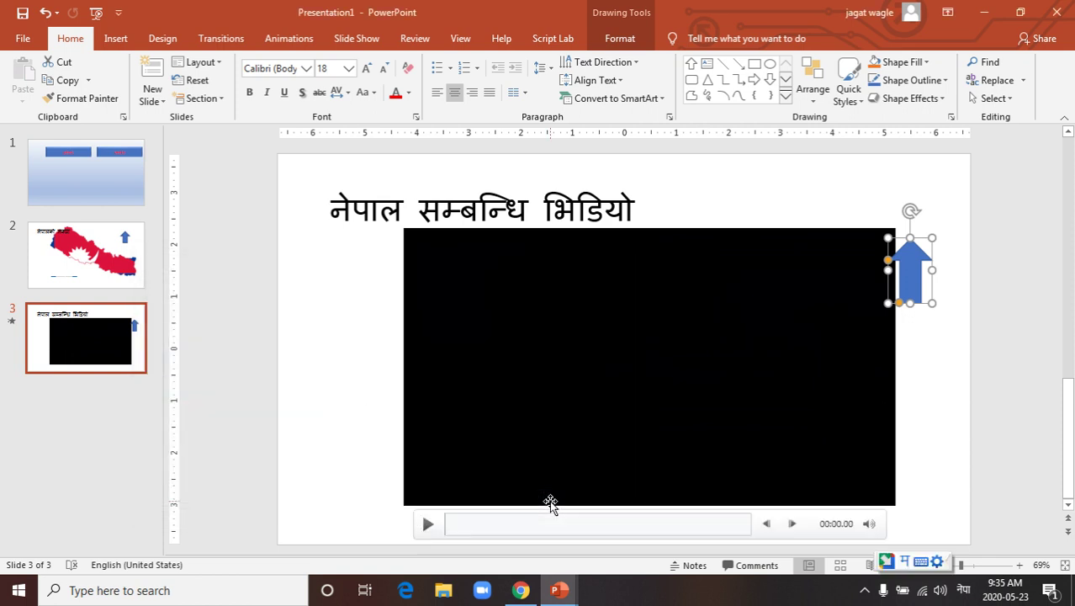
left_click(357, 39)
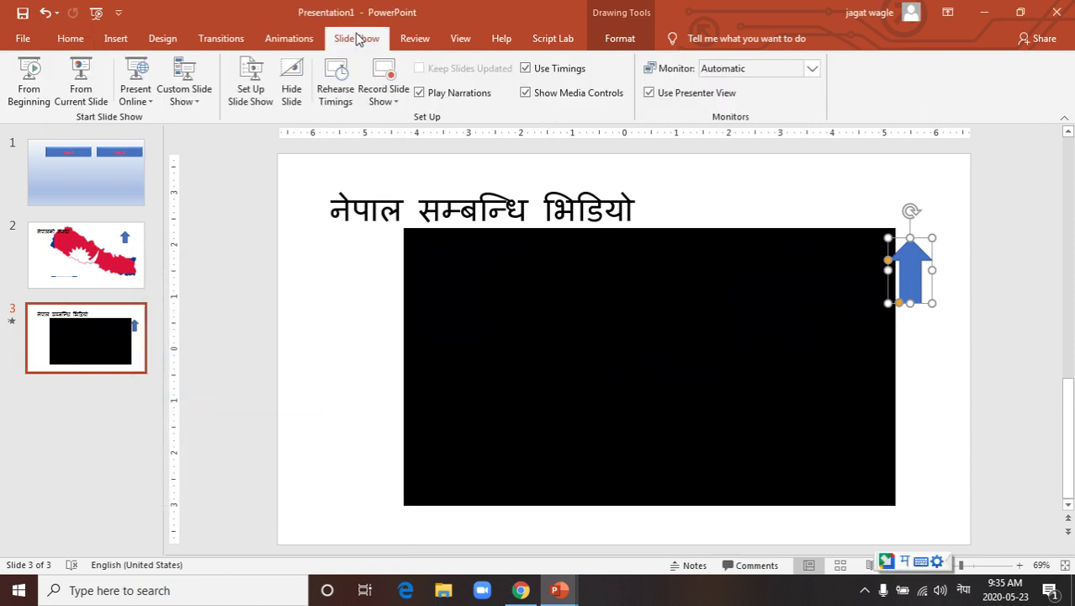
Step: Run the show from the beginning, testing photo, vedio, video playback and both up-arrows
left_click(30, 76)
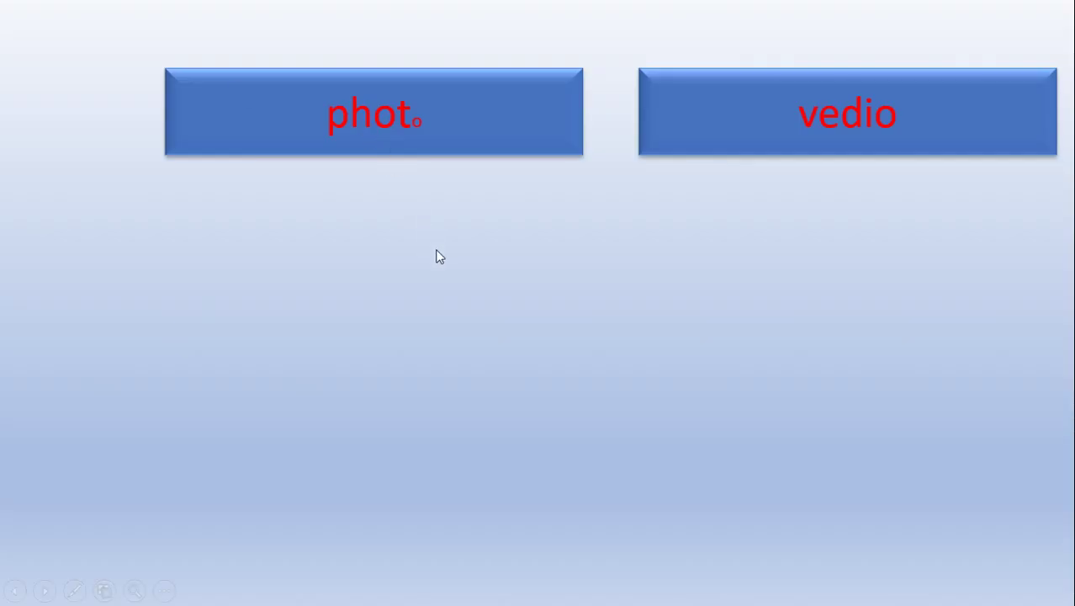
left_click(357, 120)
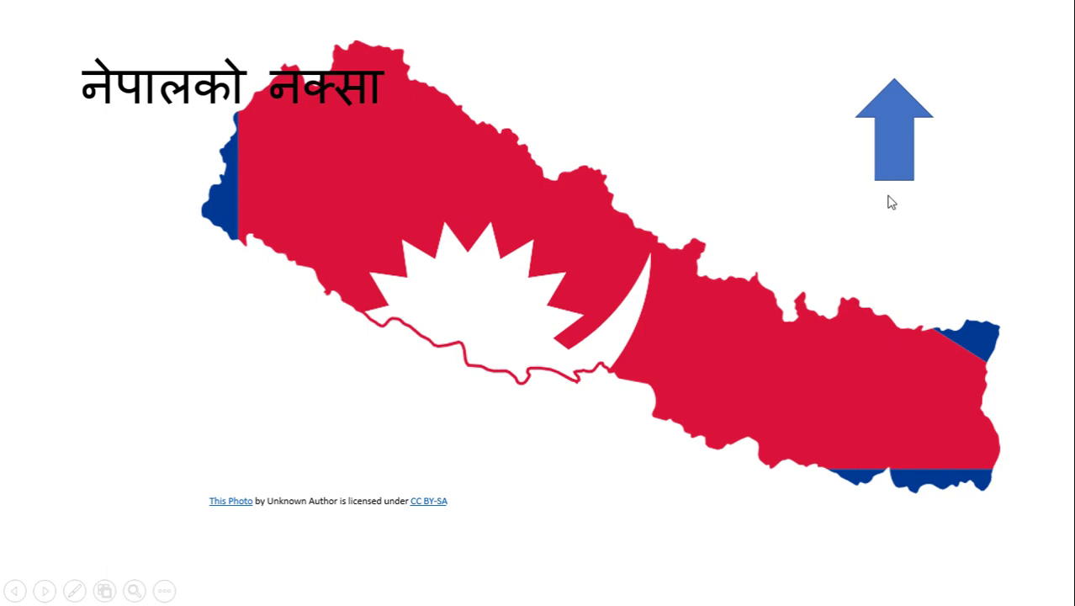
left_click(898, 152)
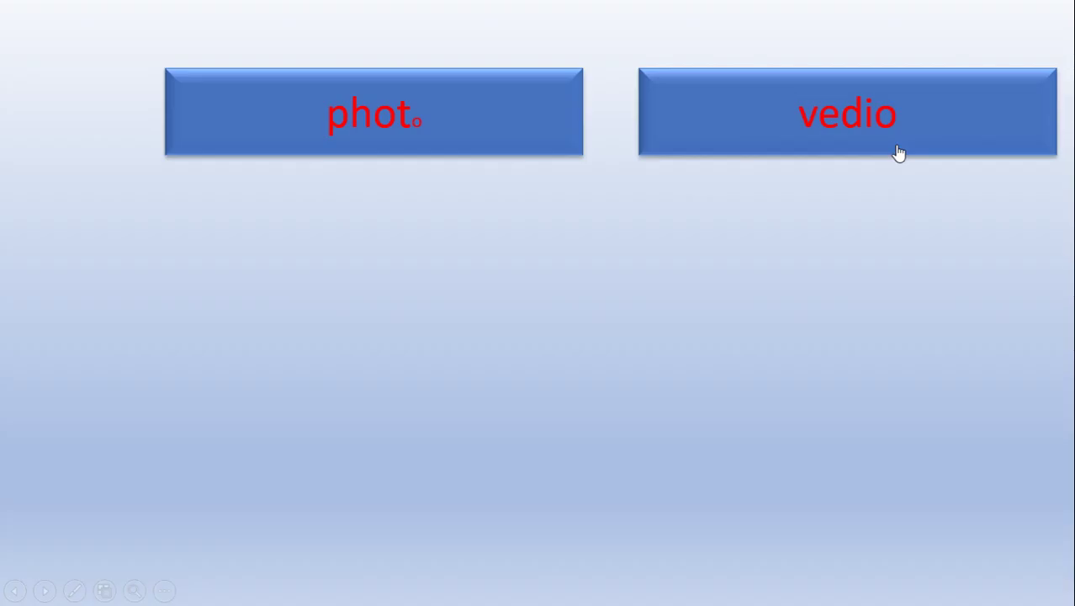
left_click(851, 140)
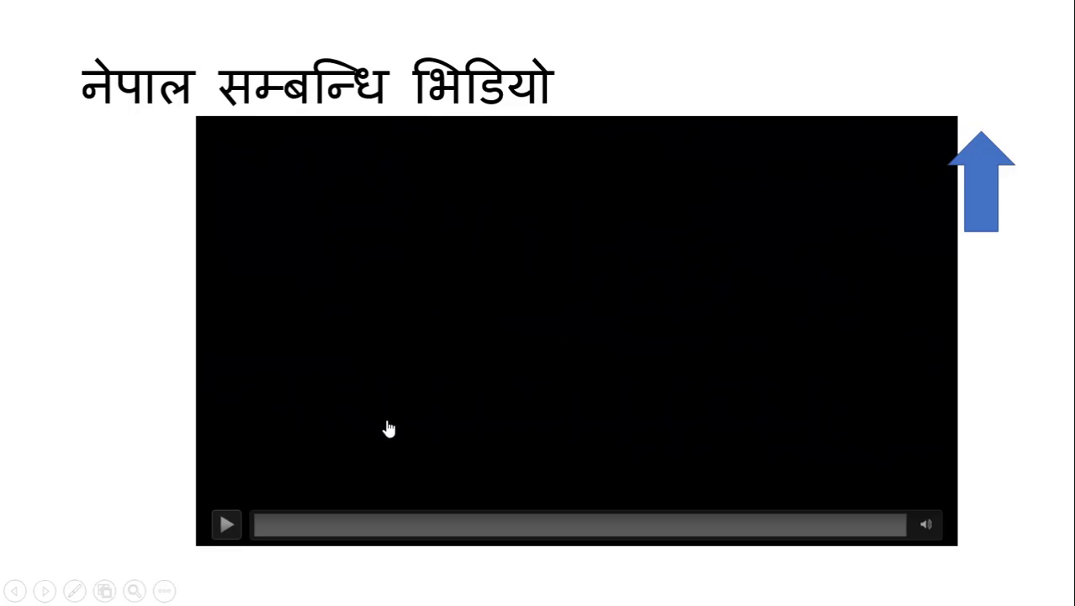
left_click(227, 525)
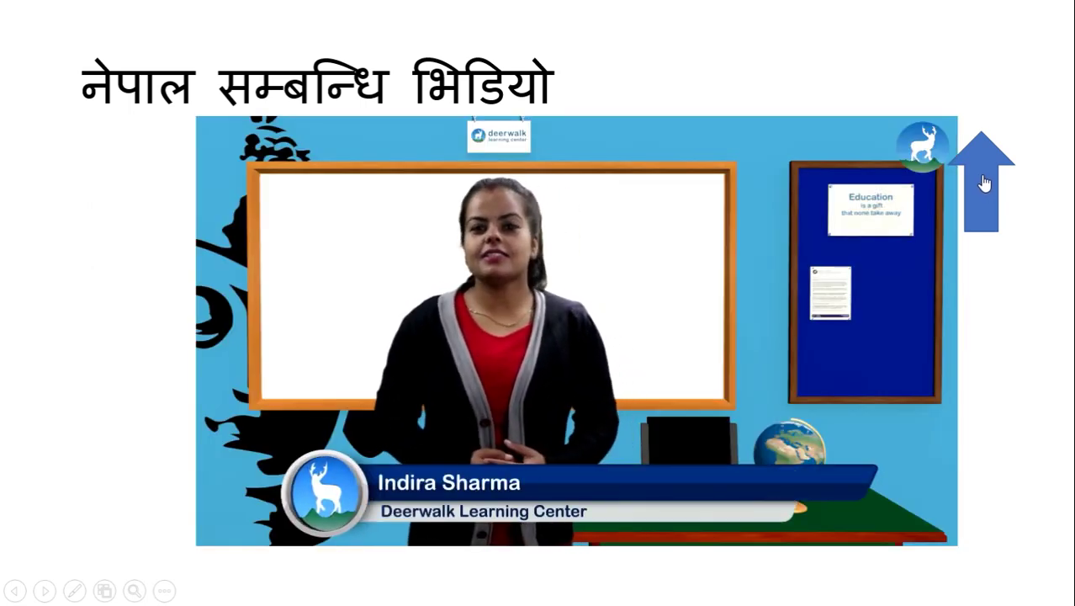
left_click(984, 184)
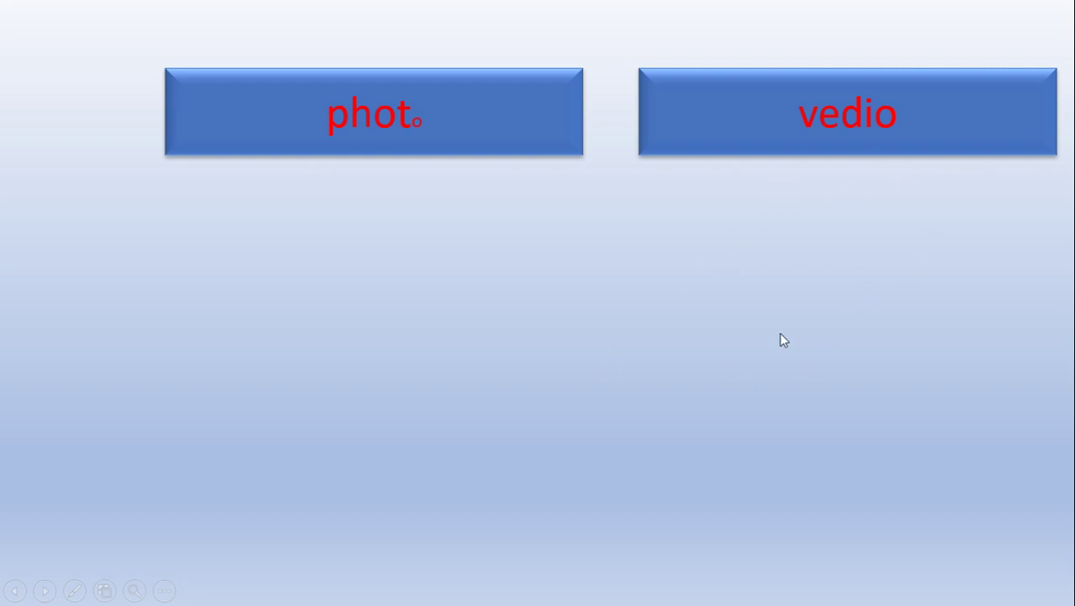
key("Escape")
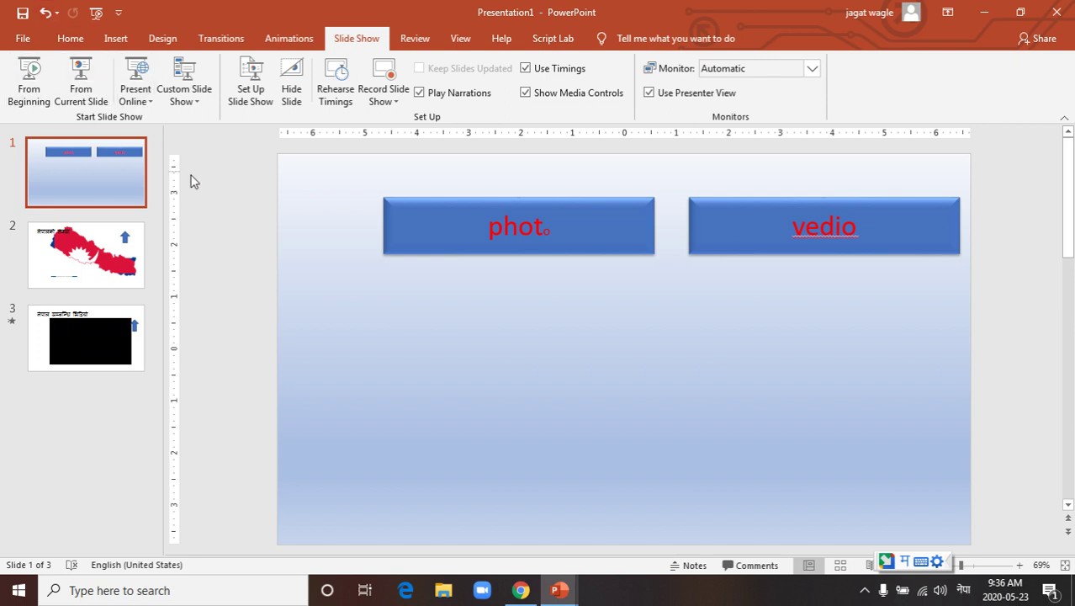
Step: Close Presentation1 and choose Don't Save
left_click(1058, 13)
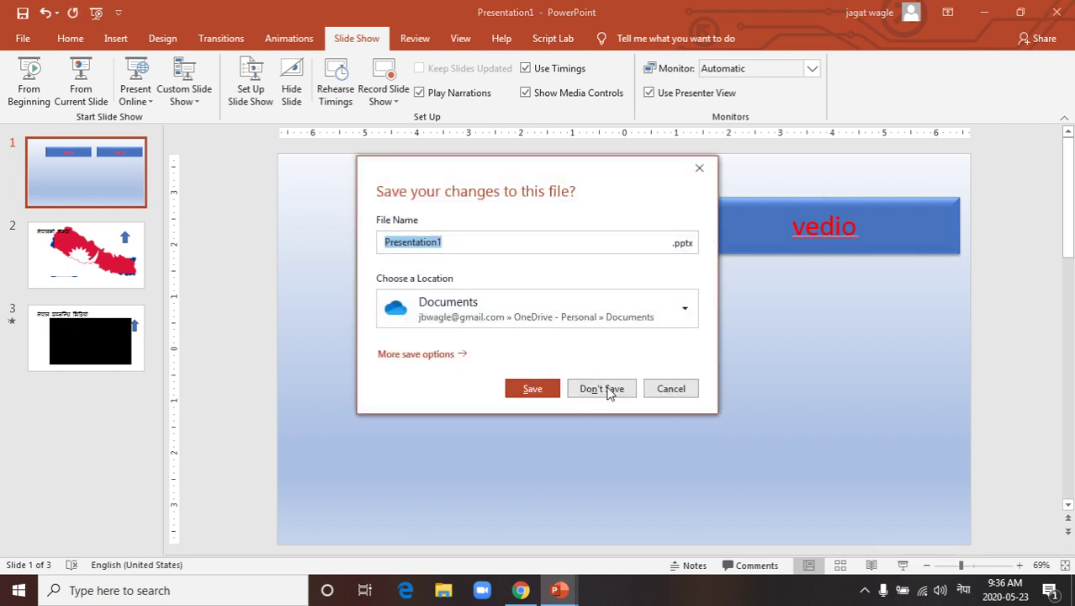
left_click(609, 389)
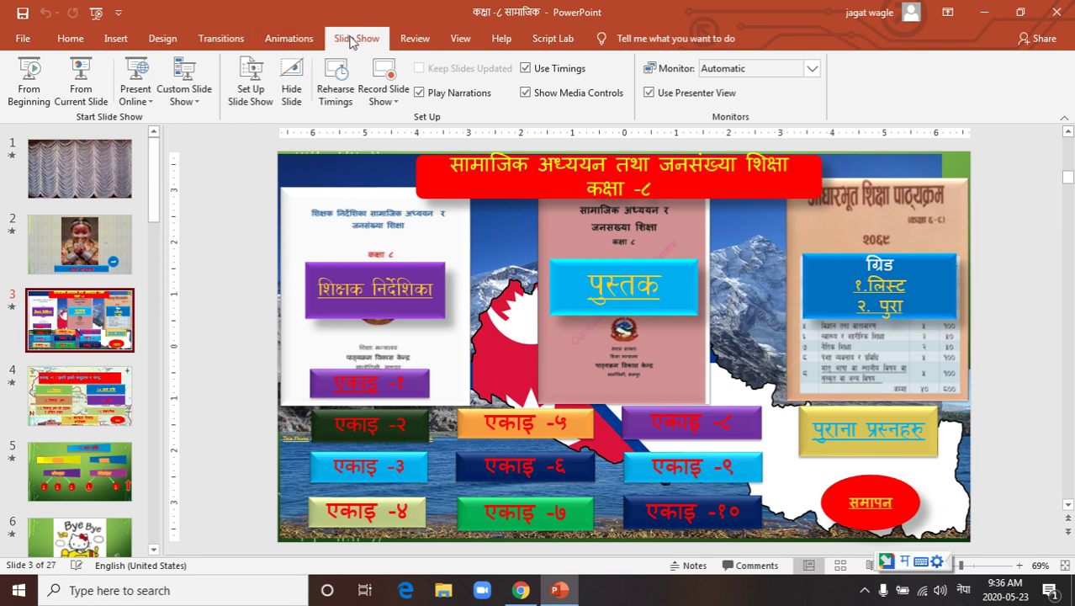
Step: Run the grade-8 deck from the beginning, opening the curtain and advancing past the greeting to the menu
left_click(29, 74)
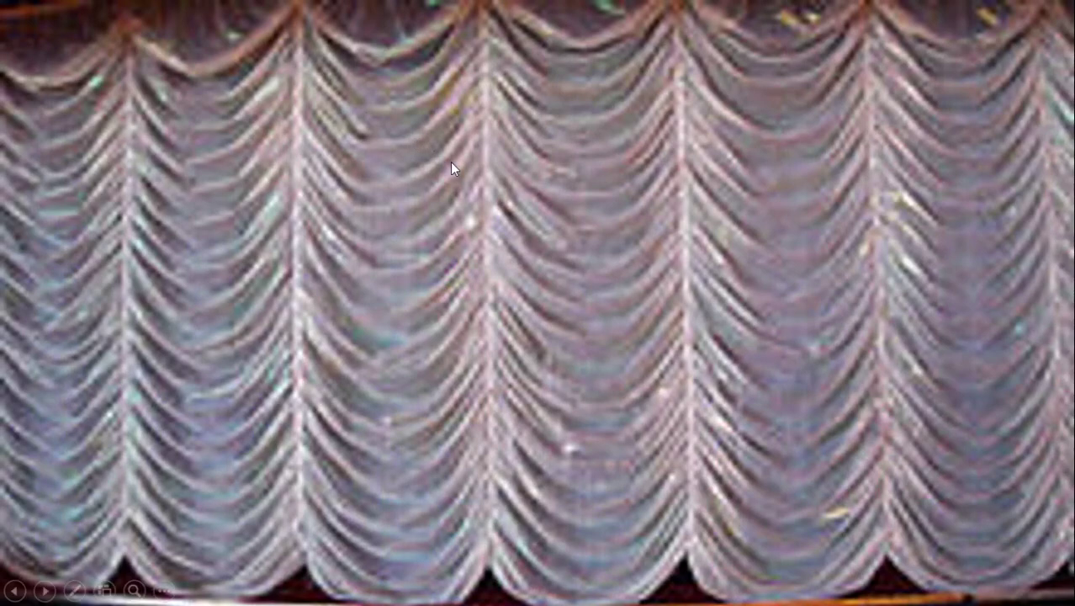
left_click(597, 195)
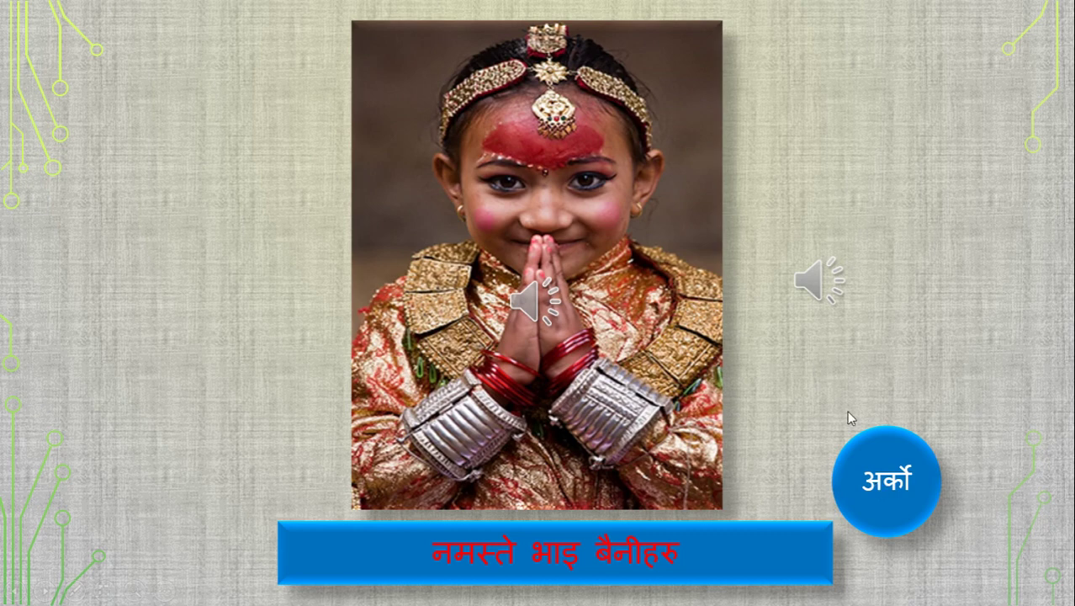
left_click(887, 481)
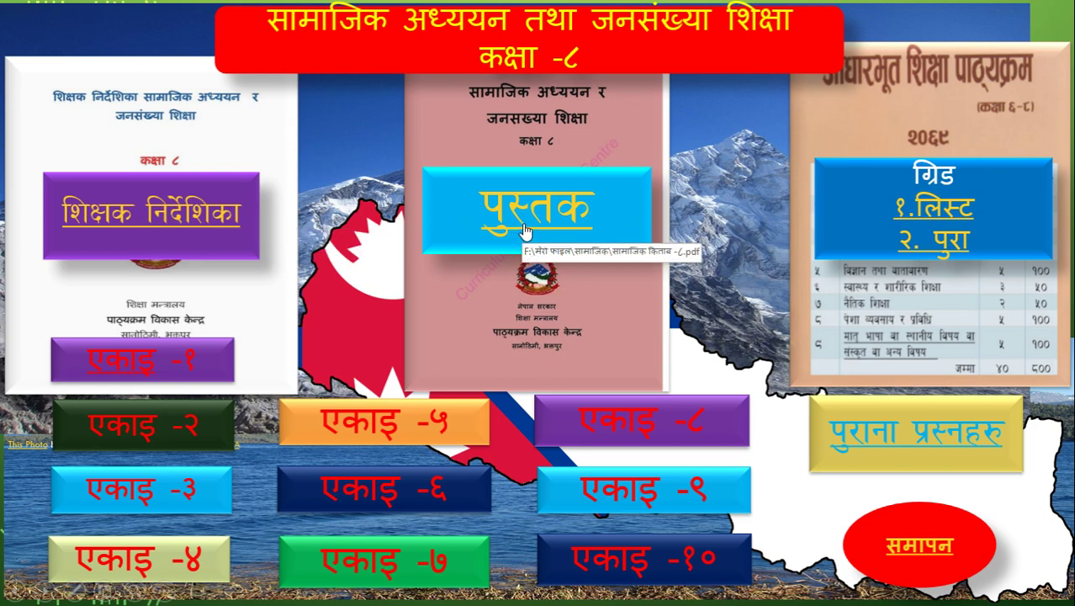
Step: Follow the १.लिस्ट curriculum grid and पुराना प्रस्नहरु past-paper links, returning to the menu each time
left_click(934, 216)
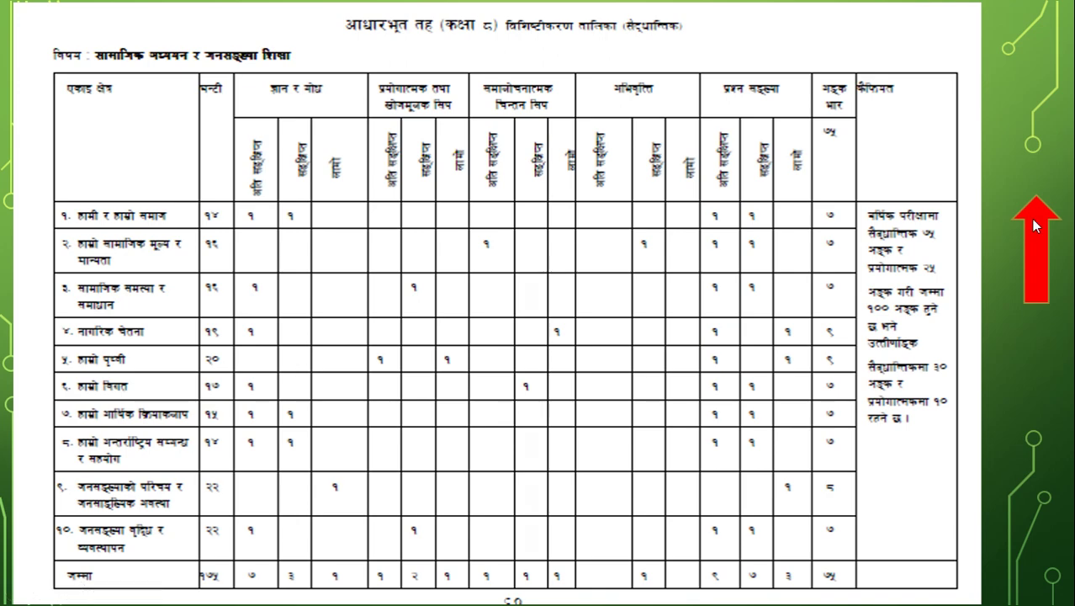
left_click(1035, 227)
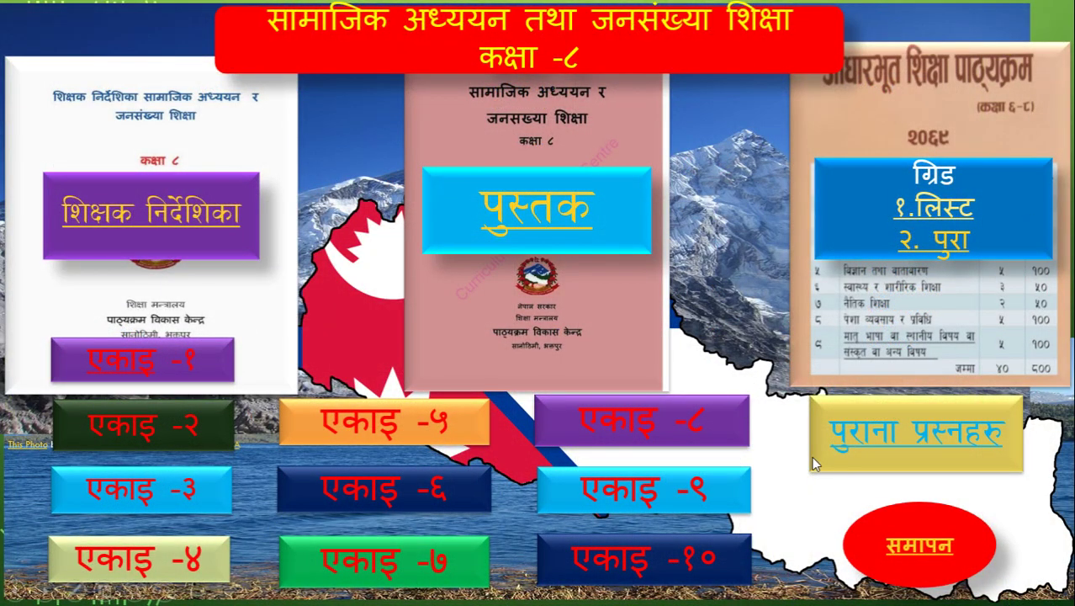
left_click(903, 438)
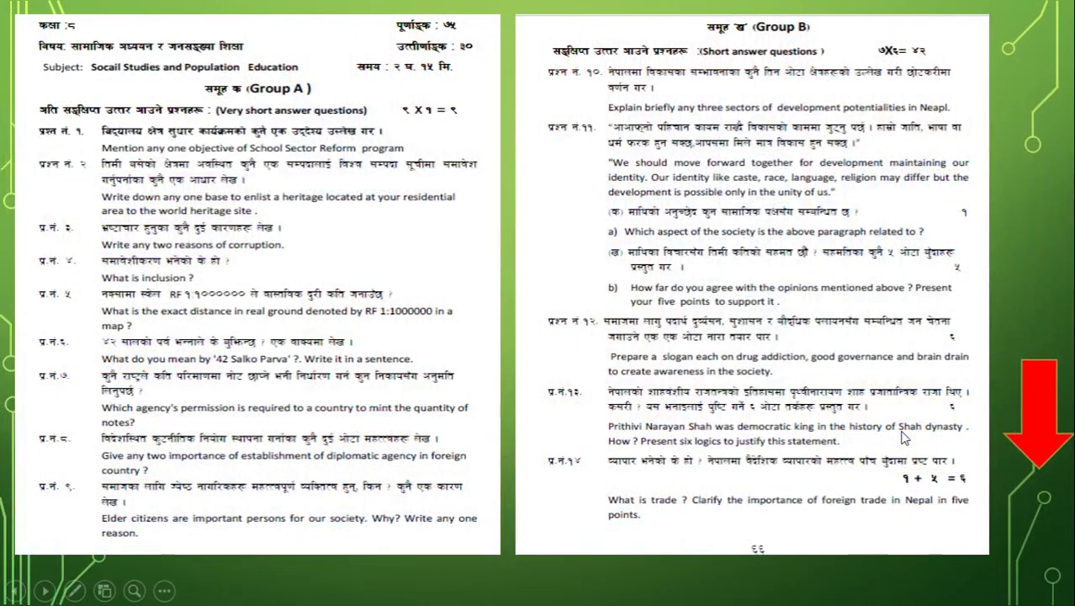
left_click(1046, 420)
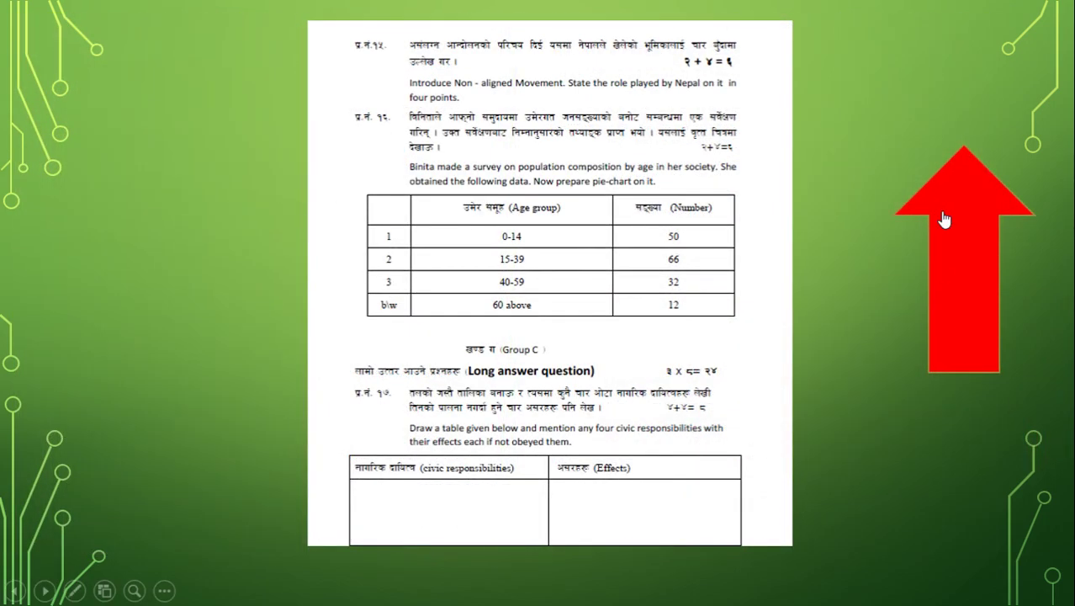
left_click(943, 217)
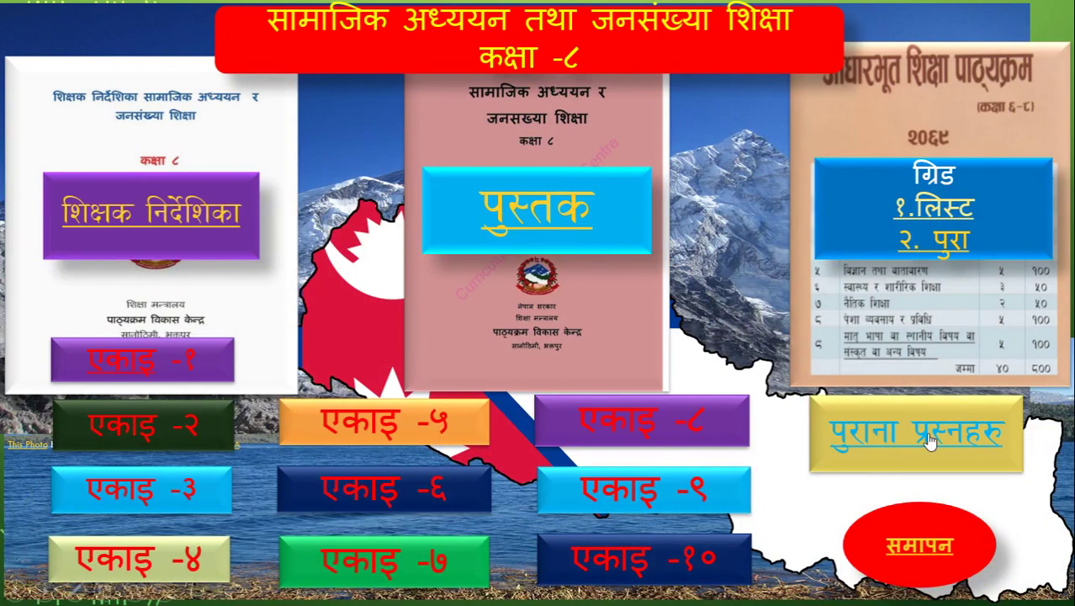
Step: Open the एकाइ -१ unit and its १.४ खाने पानि topic, then reach Bye Bye and end the show
left_click(141, 365)
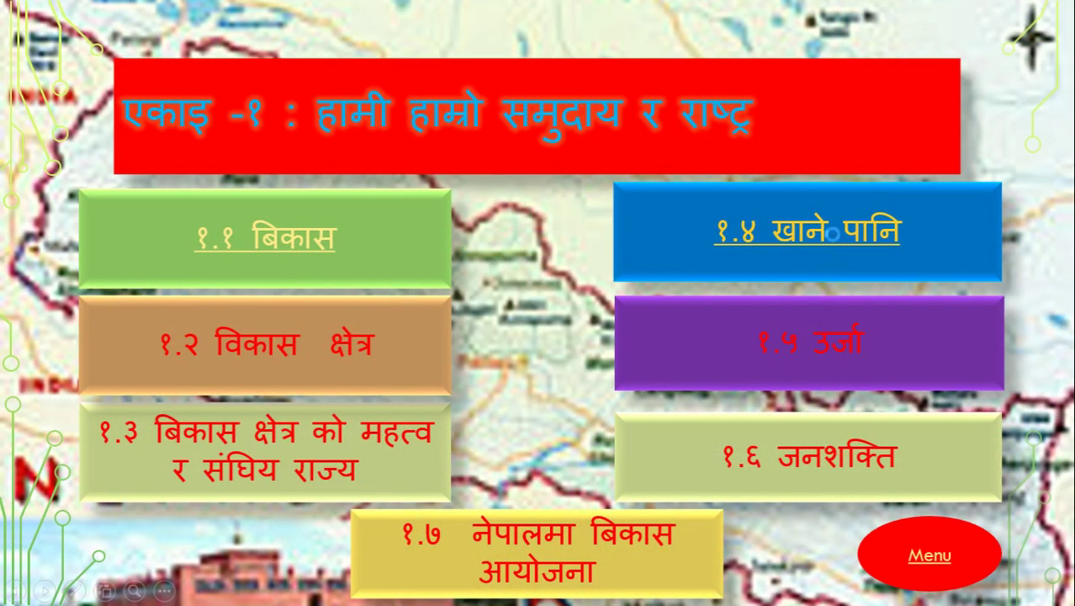
left_click(833, 234)
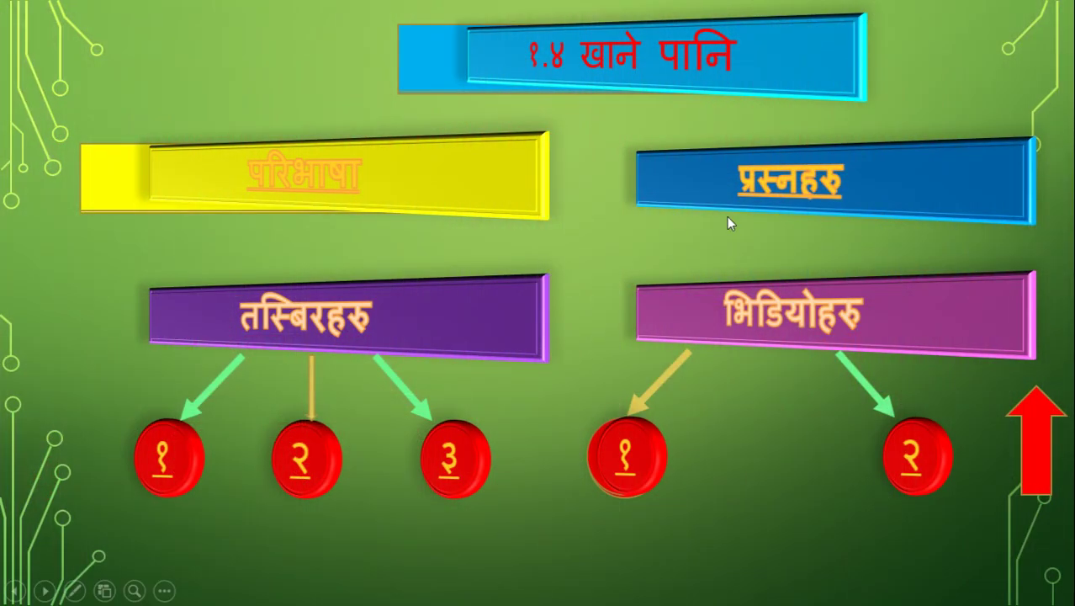
left_click(415, 170)
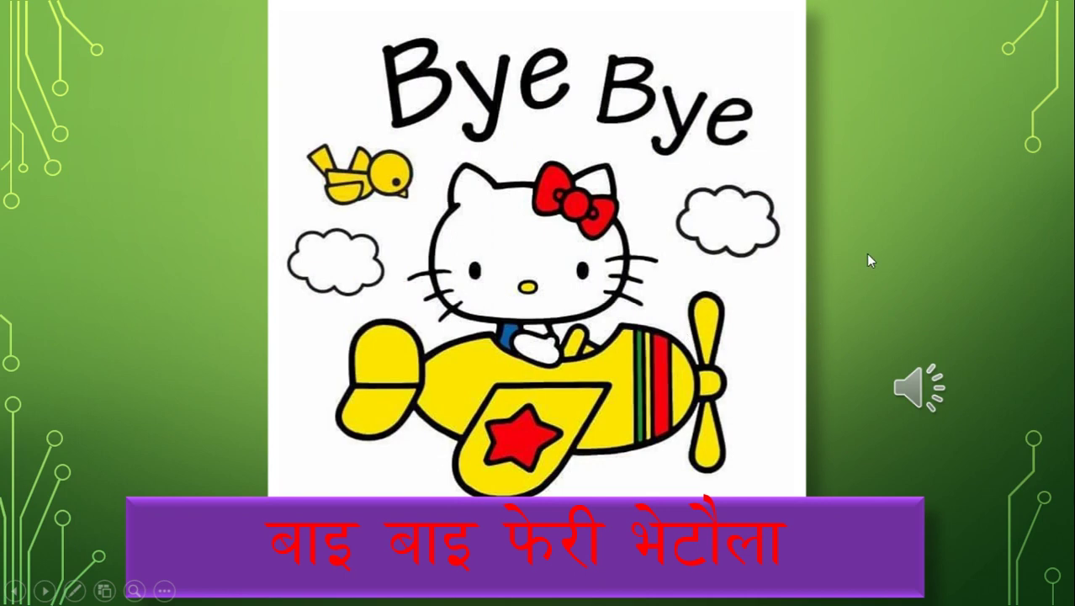
key("Escape")
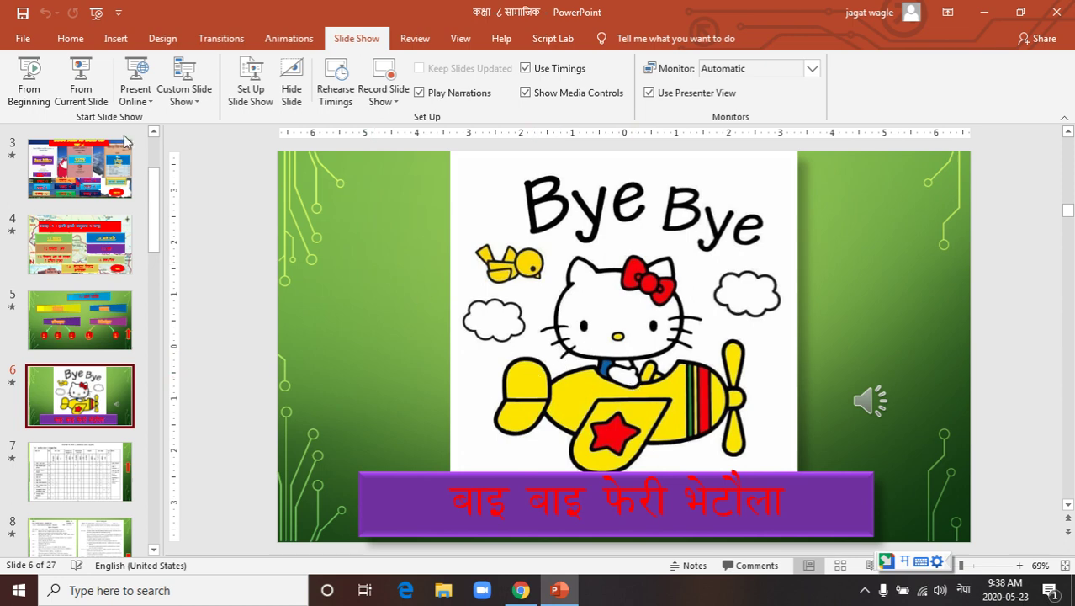
Step: Select the slide 3 menu thumbnail so it shows in the editing view
left_click(78, 182)
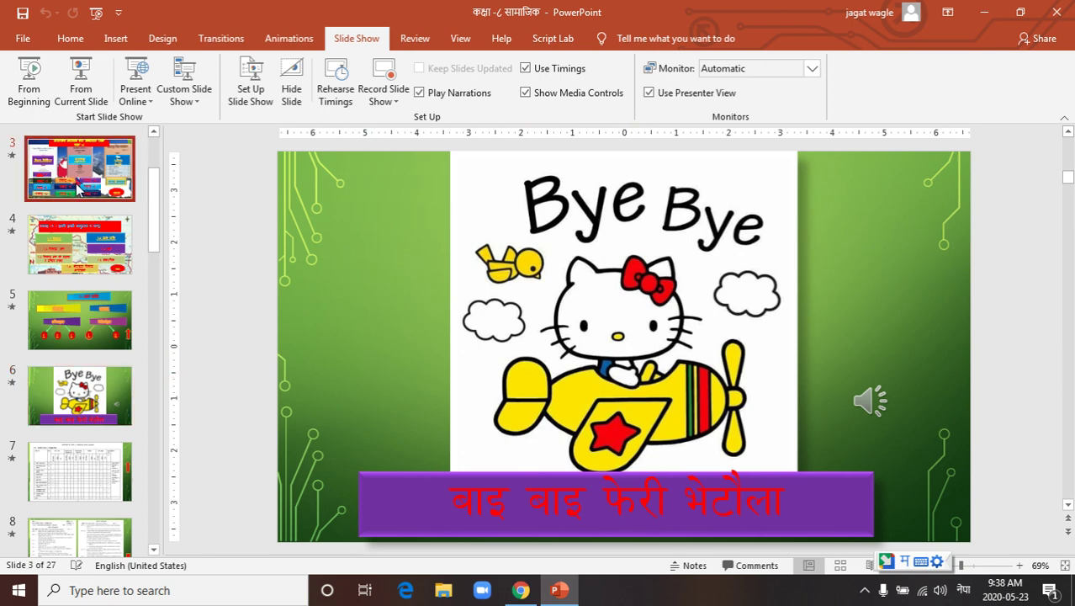